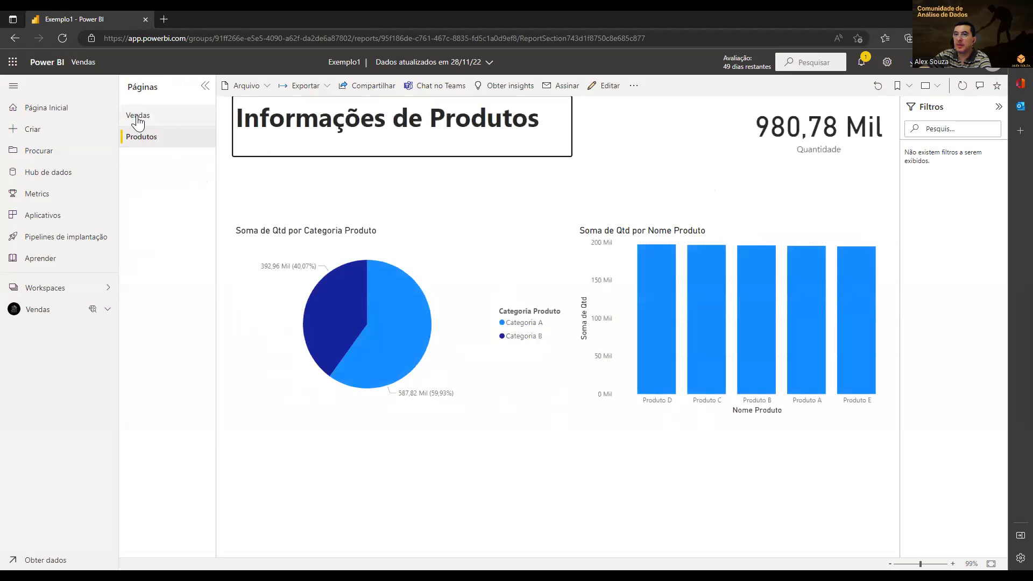
Step: View the report's Vendas page and expand the Vendas workspace's list of contents
{"action": "left_click", "coordinate": [138, 117]}
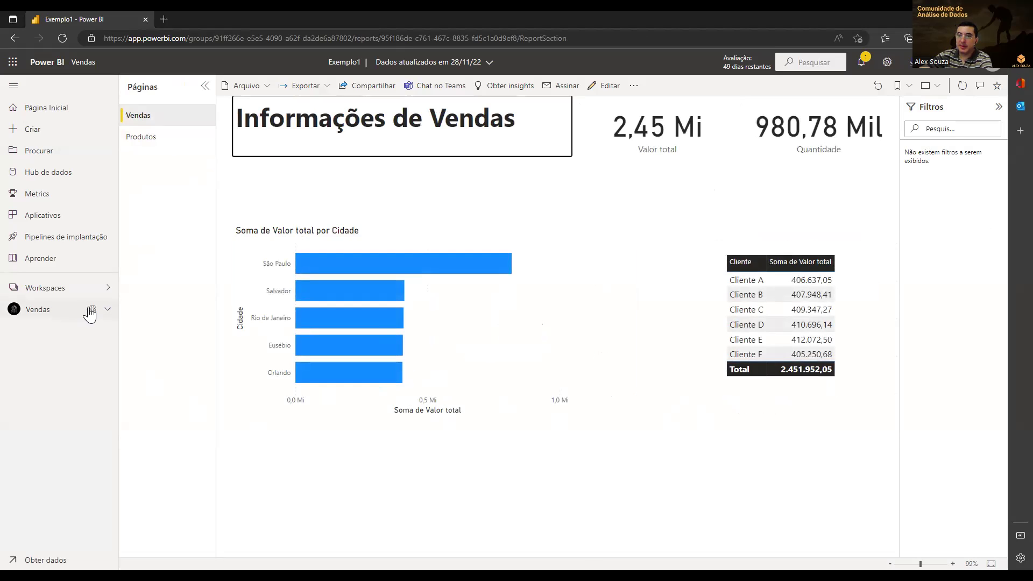
{"action": "left_click", "coordinate": [107, 310]}
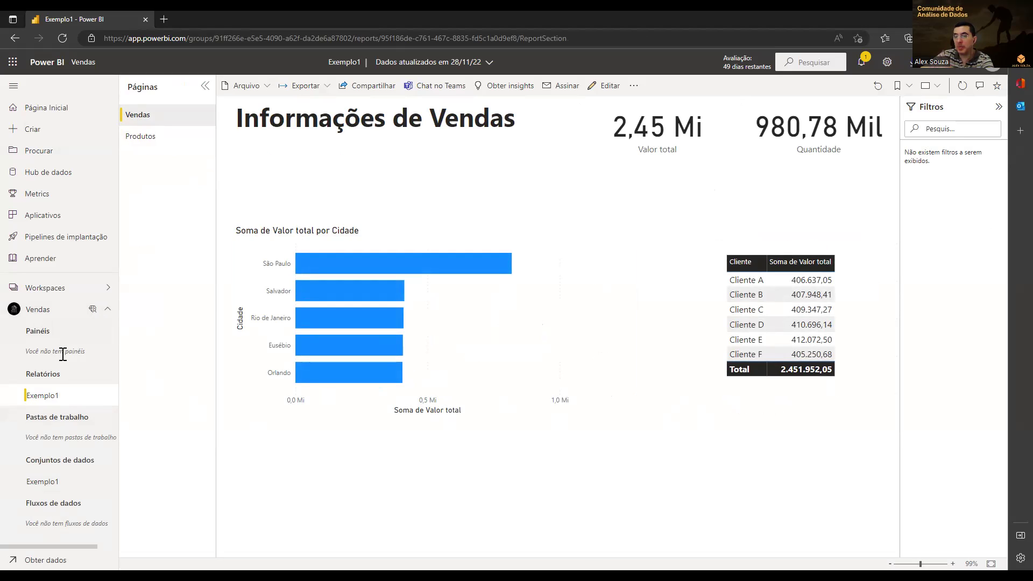
{"action": "left_click_drag", "start_coordinate": [87, 350], "coordinate": [89, 350]}
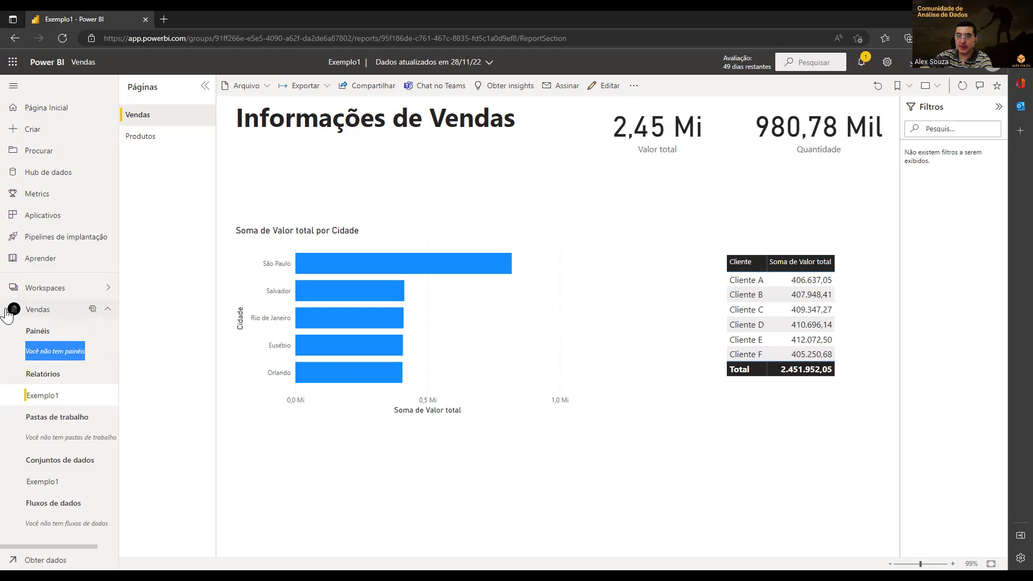
Step: Open the Vendas workspace and inspect the details of its Exemplo1 dataset
{"action": "left_click", "coordinate": [38, 311]}
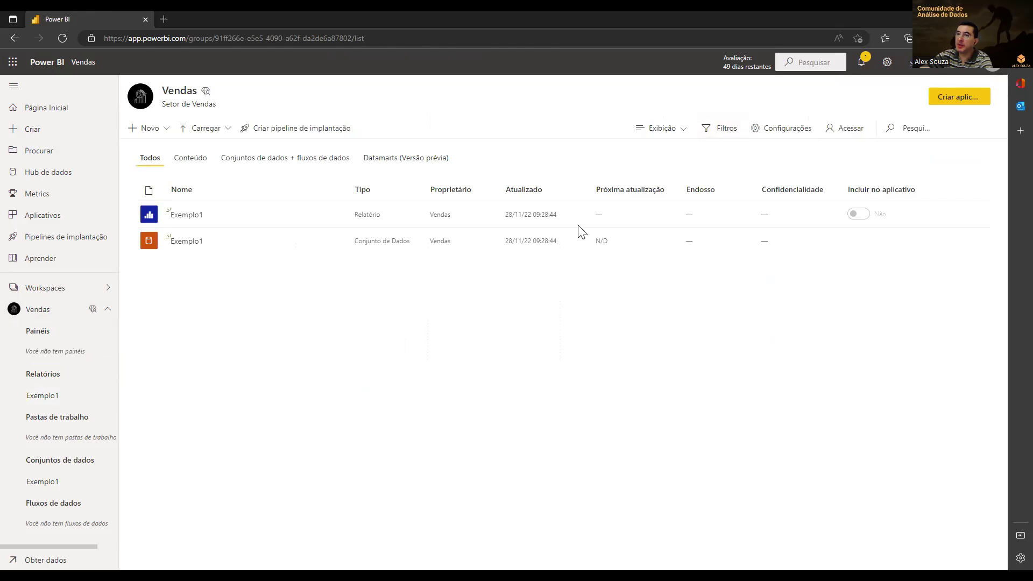
{"action": "left_click", "coordinate": [183, 243]}
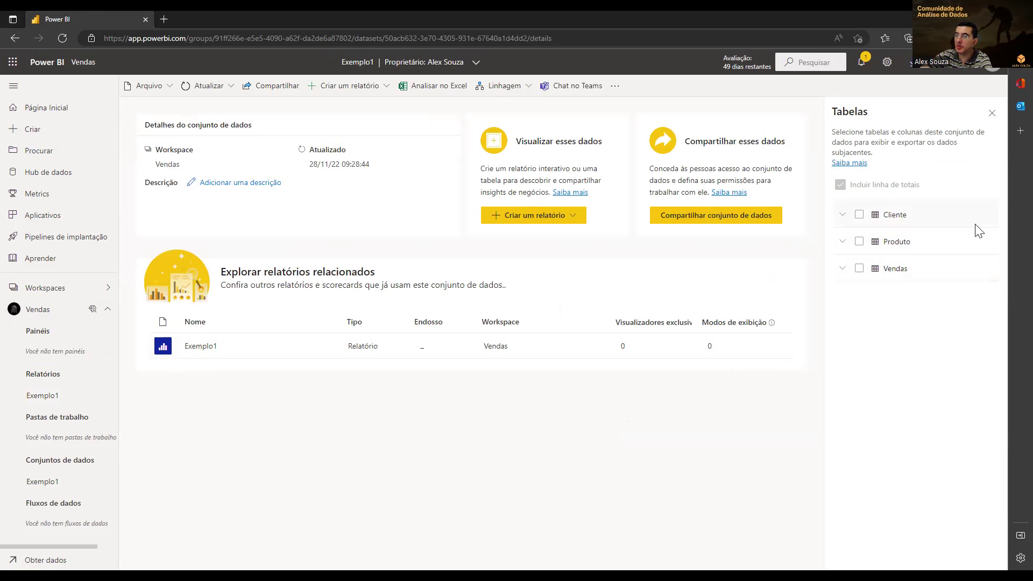
{"action": "left_click", "coordinate": [991, 114]}
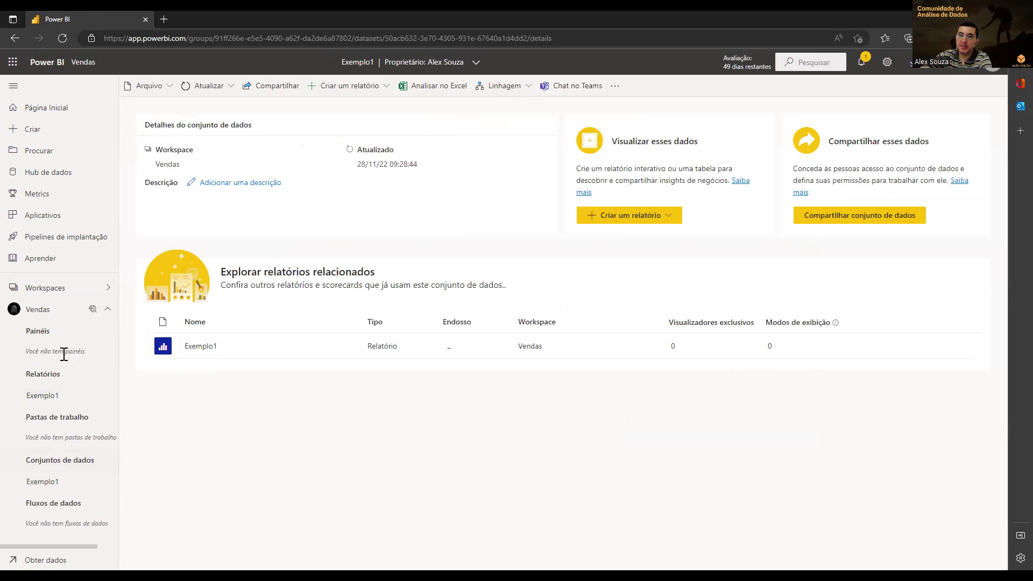
Step: Create a new dashboard named Exemplo1 in the Vendas workspace
{"action": "left_click", "coordinate": [30, 309]}
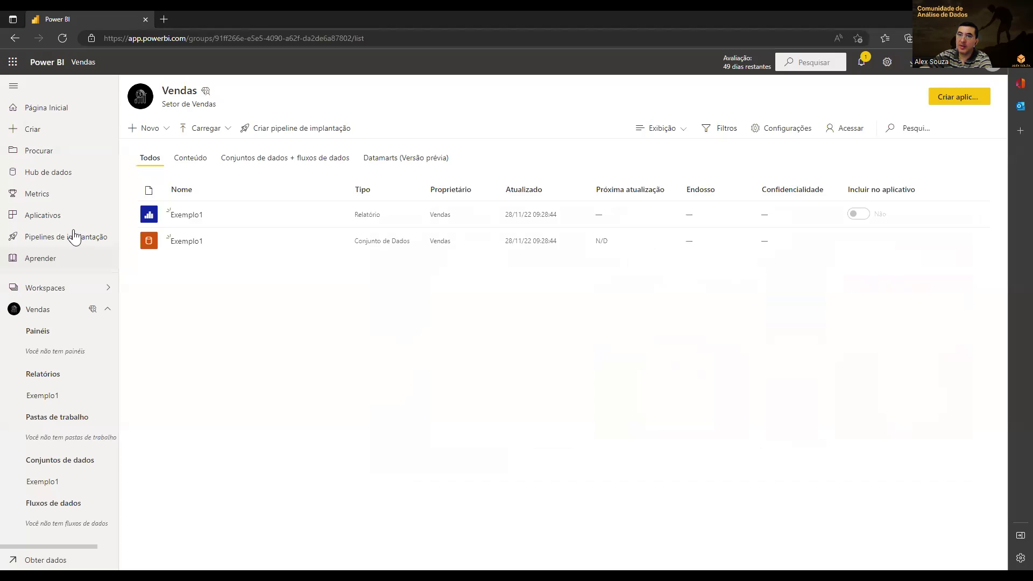
{"action": "left_click", "coordinate": [163, 129]}
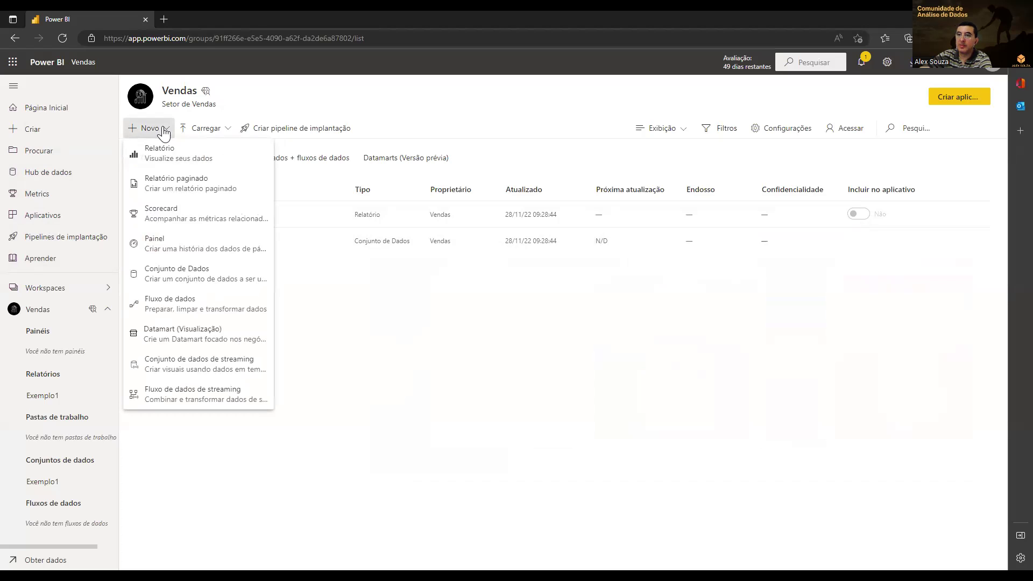
{"action": "left_click", "coordinate": [160, 248]}
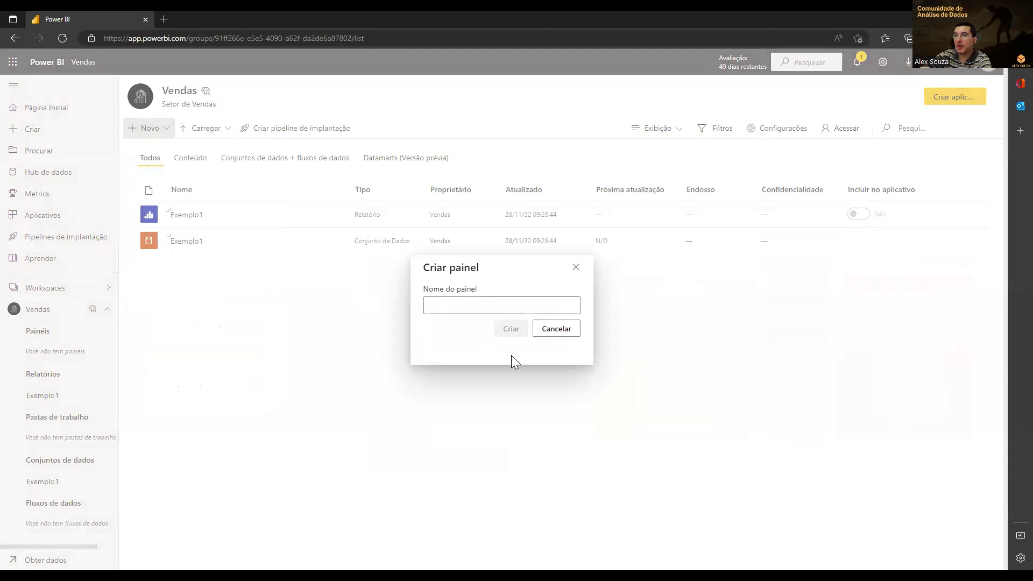
{"action": "type", "text": "Ex"}
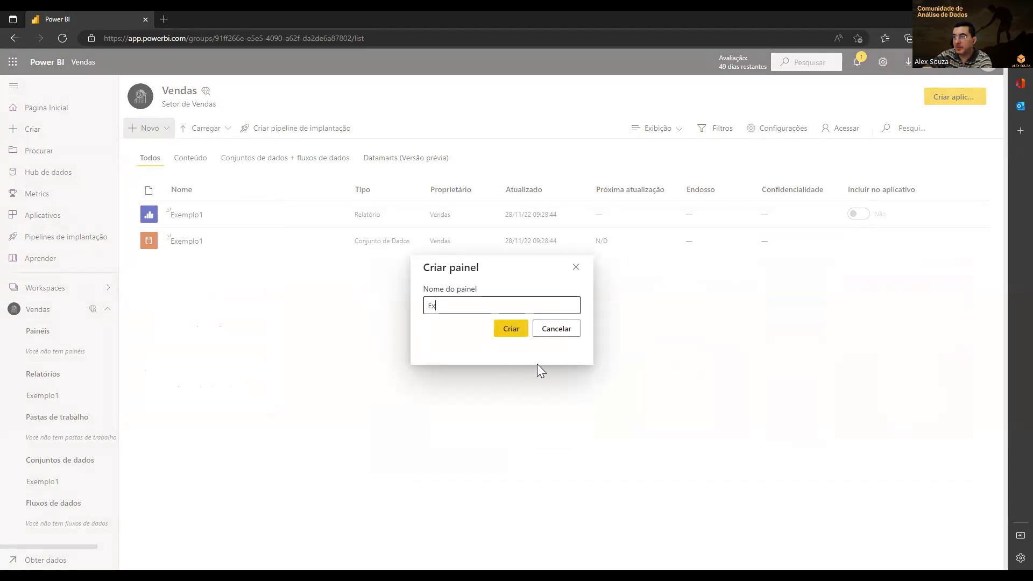
{"action": "type", "text": "emplo 1"}
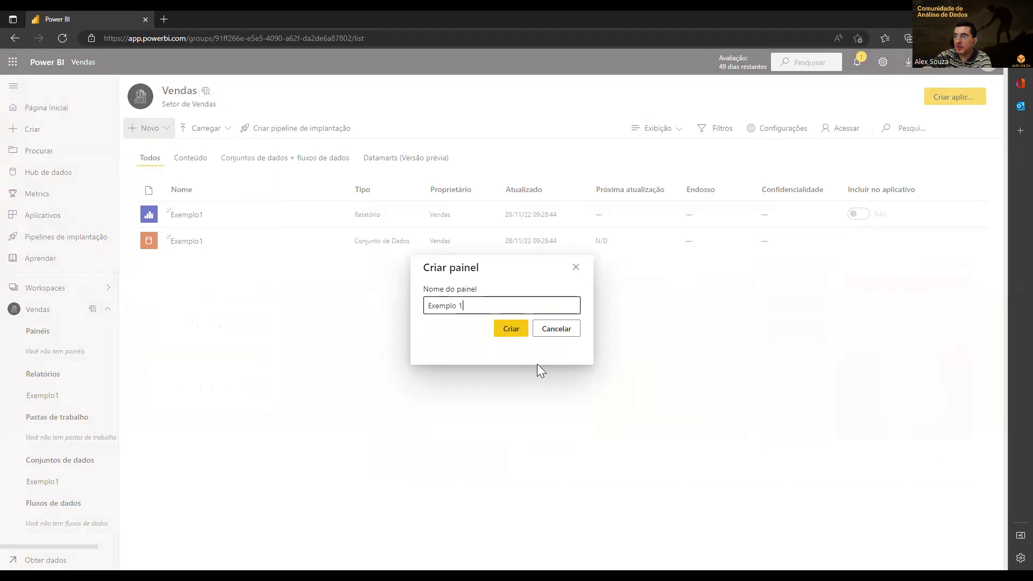
{"action": "key", "text": "BackSpace"}
{"action": "key", "text": "BackSpace"}
{"action": "type", "text": "1"}
{"action": "key", "text": "BackSpace"}
{"action": "type", "text": "1"}
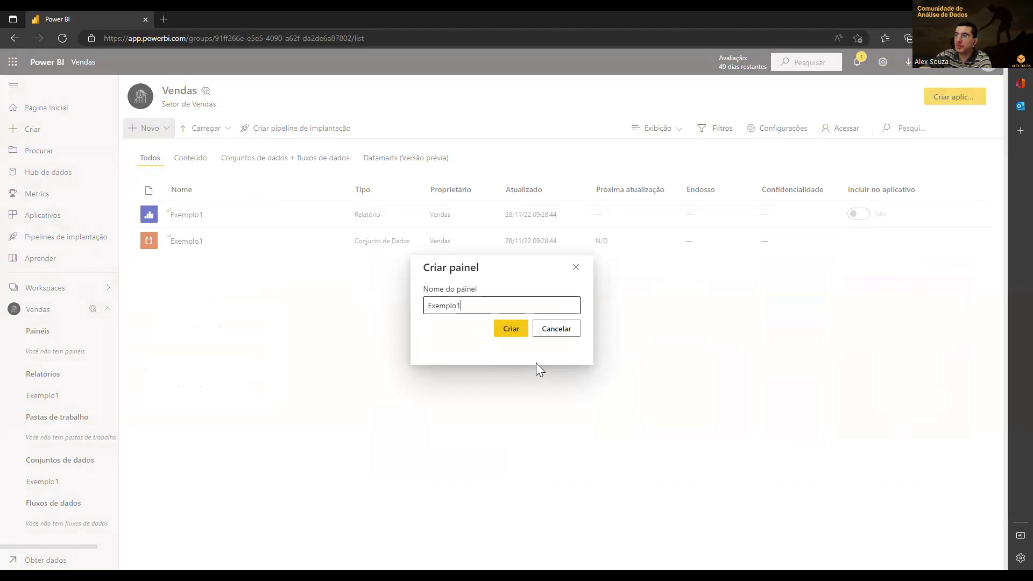
{"action": "left_click", "coordinate": [521, 330]}
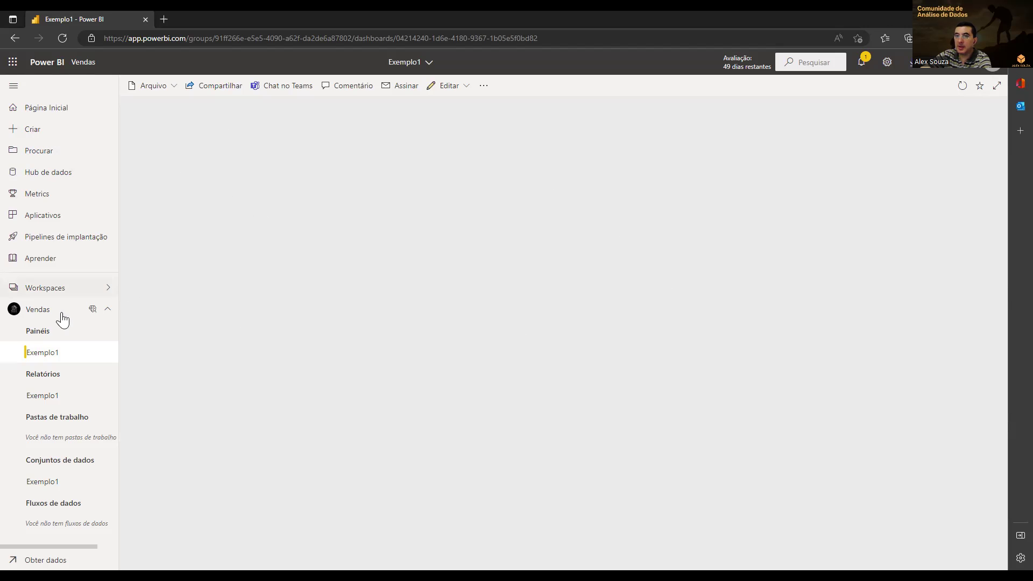
Step: Compare the Exemplo1 report with the empty Exemplo1 dashboard, ending on the dashboard
{"action": "left_click", "coordinate": [40, 393]}
{"action": "left_click", "coordinate": [46, 359]}
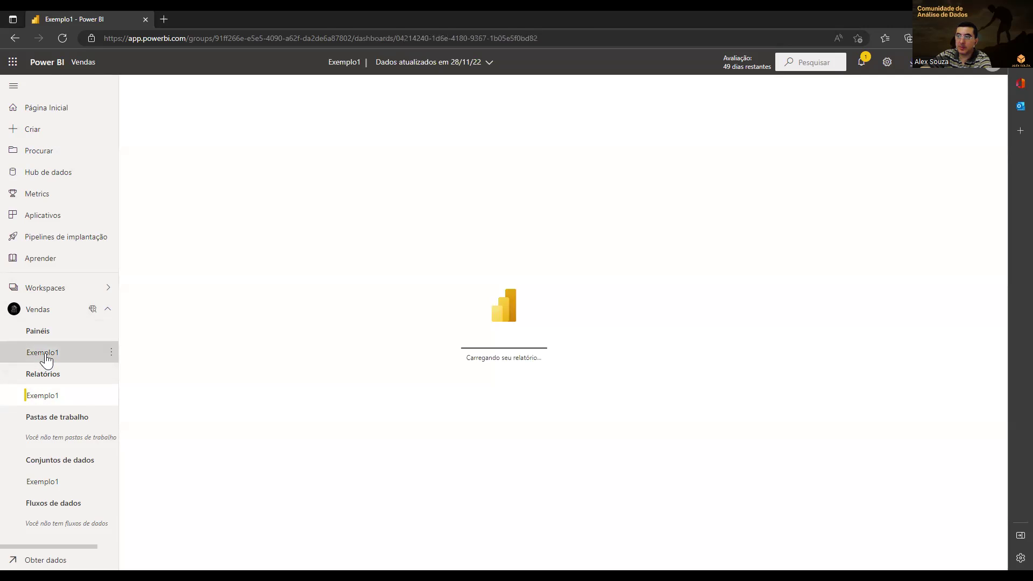
{"action": "left_click", "coordinate": [40, 357]}
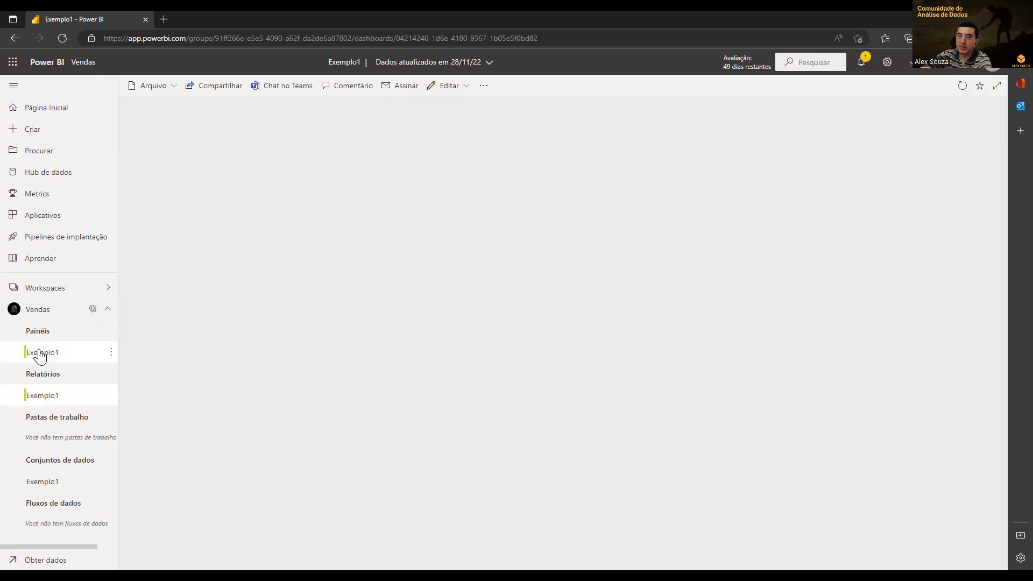
{"action": "left_click", "coordinate": [47, 401]}
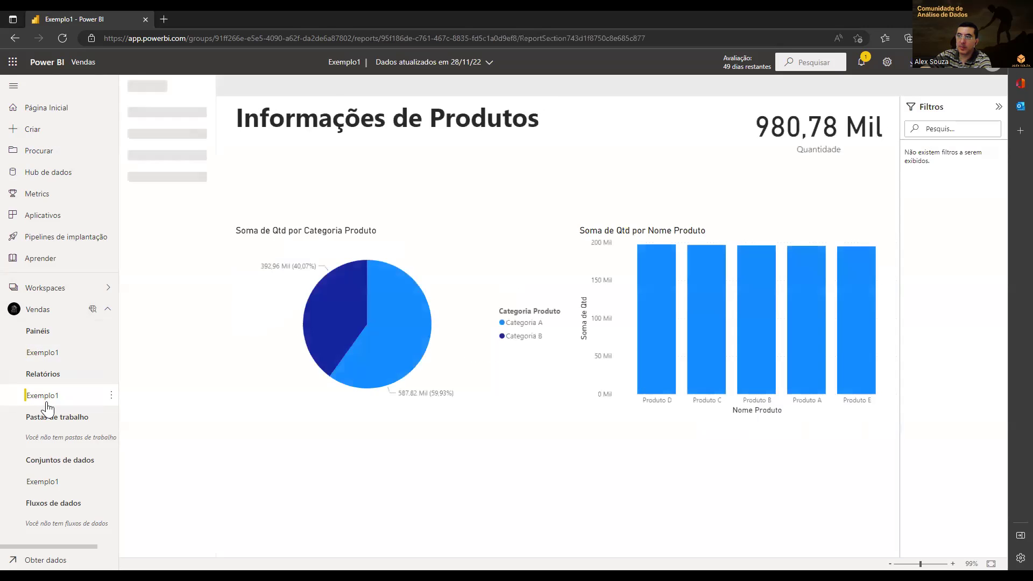
{"action": "left_click", "coordinate": [33, 357]}
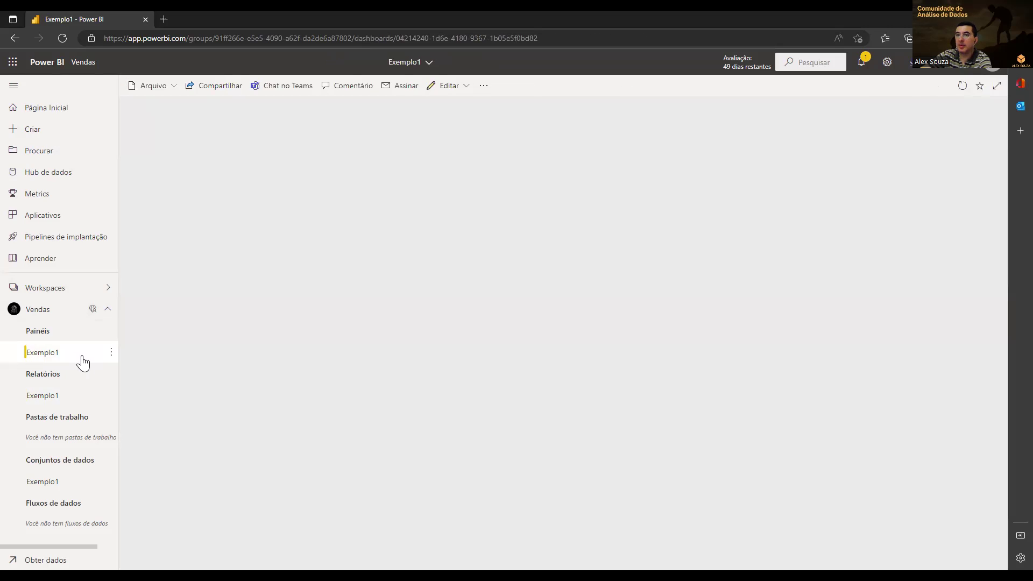
{"action": "left_click", "coordinate": [110, 353]}
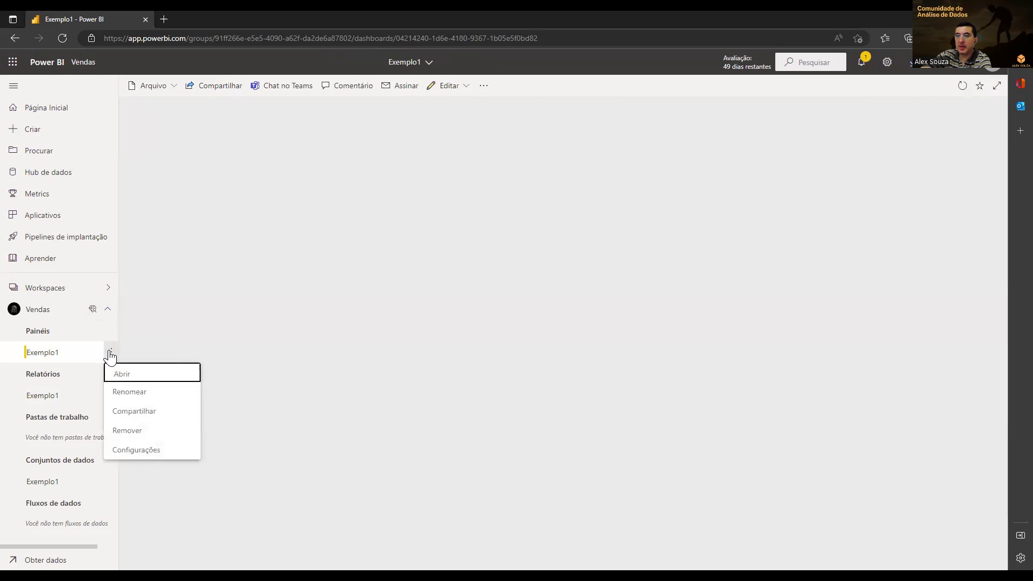
{"action": "left_click", "coordinate": [228, 219]}
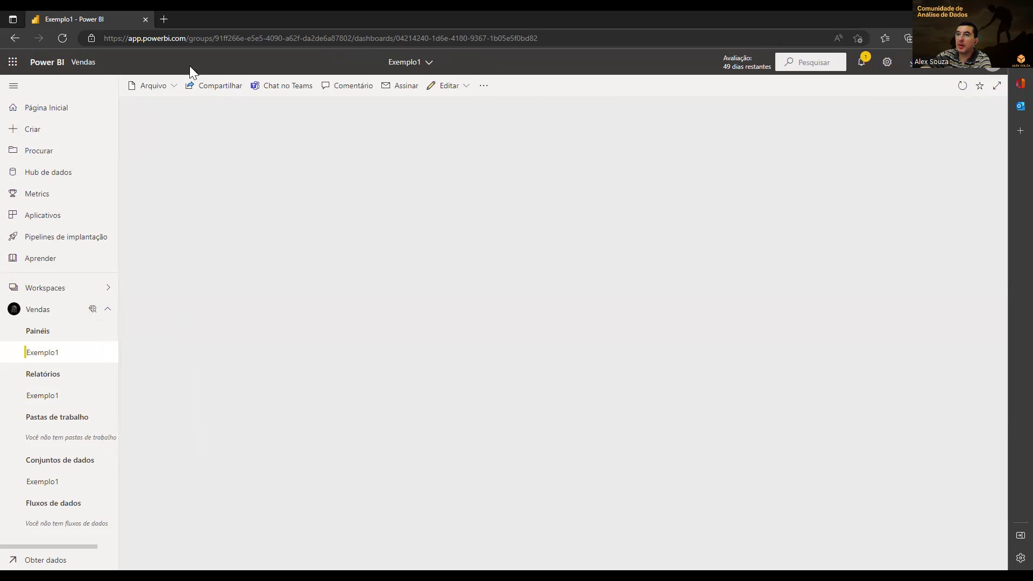
{"action": "left_click", "coordinate": [176, 86]}
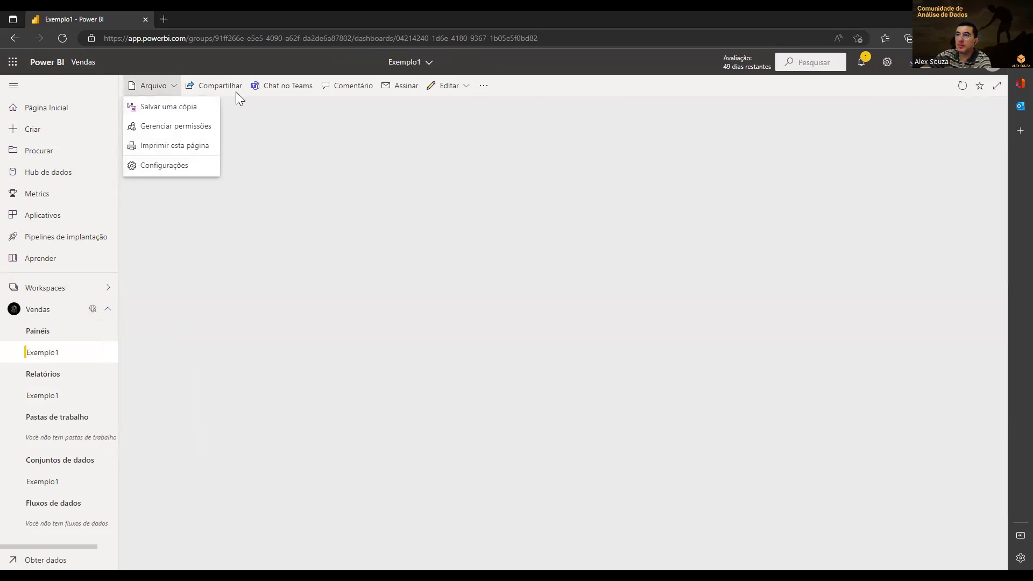
{"action": "left_click", "coordinate": [458, 85]}
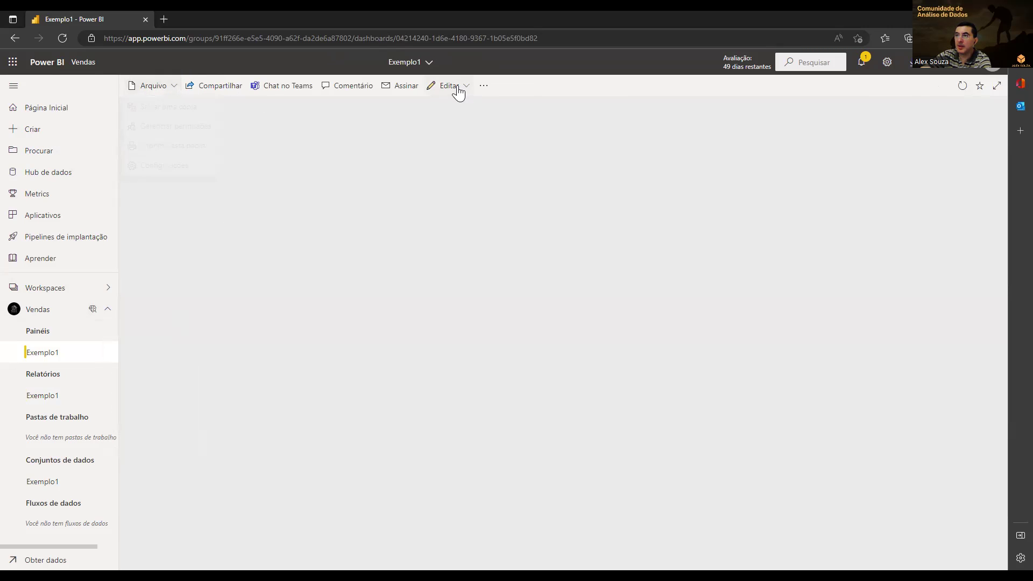
{"action": "left_click", "coordinate": [457, 85]}
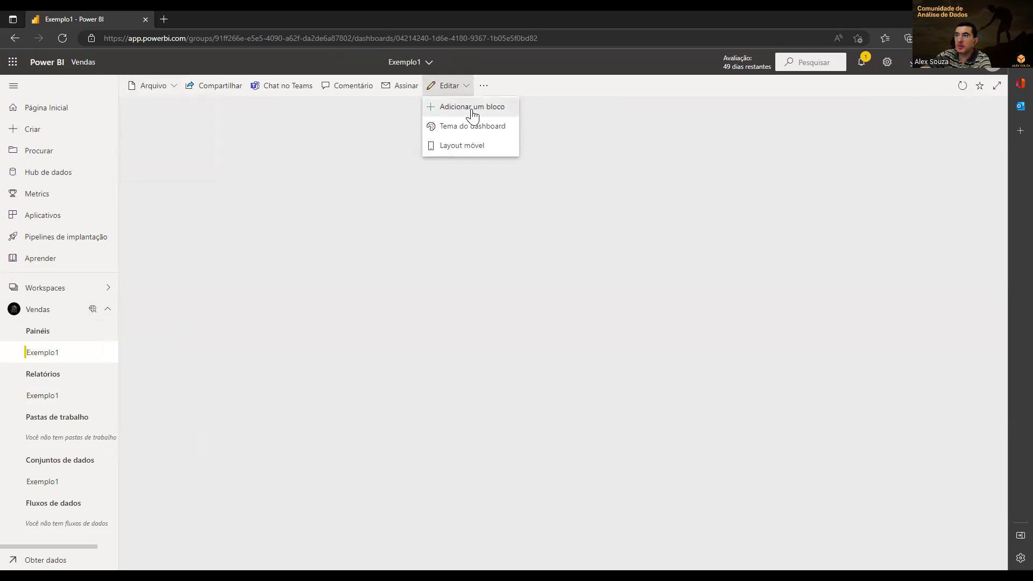
{"action": "left_click", "coordinate": [472, 107]}
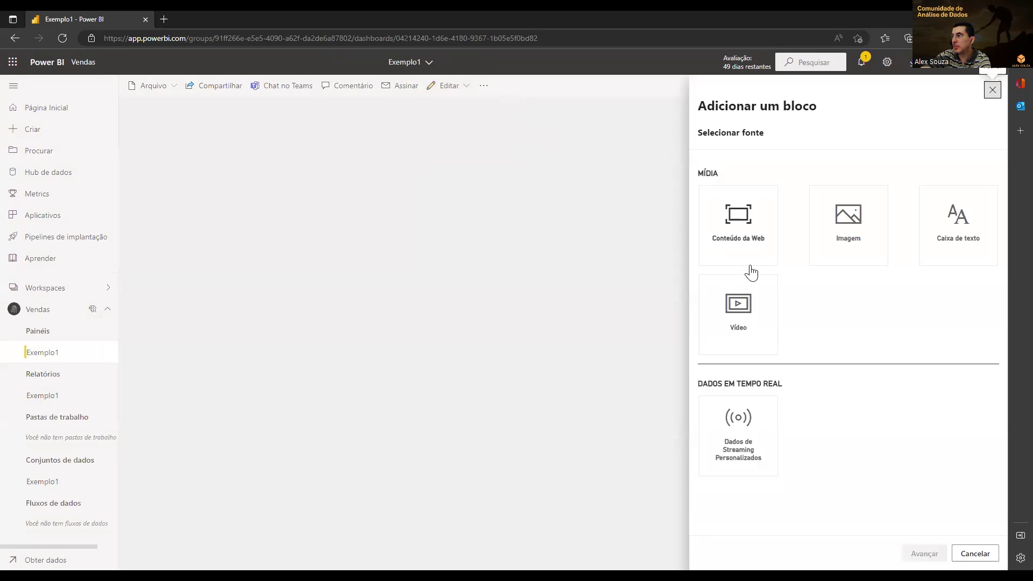
{"action": "left_click", "coordinate": [946, 235]}
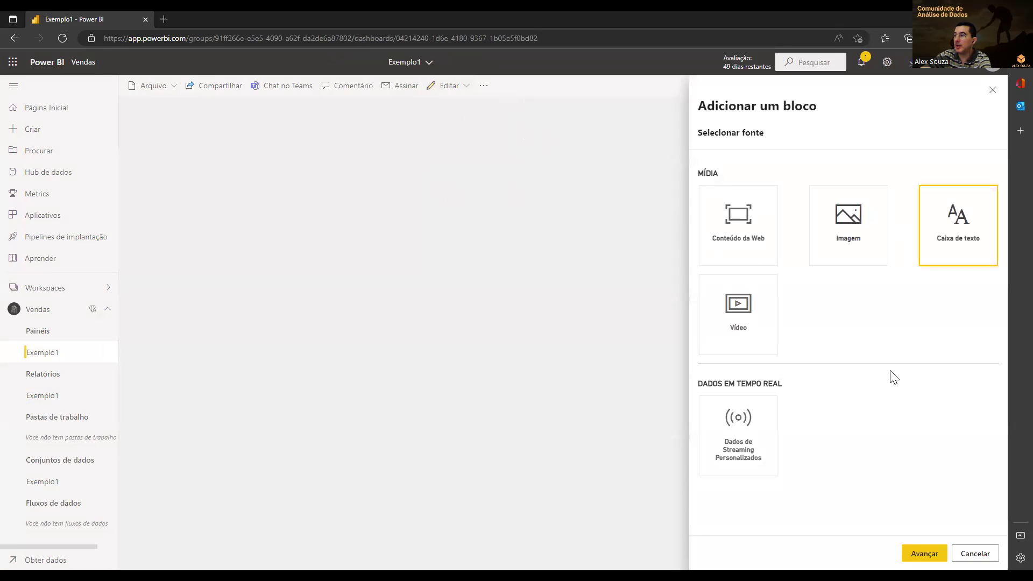
{"action": "left_click", "coordinate": [924, 553]}
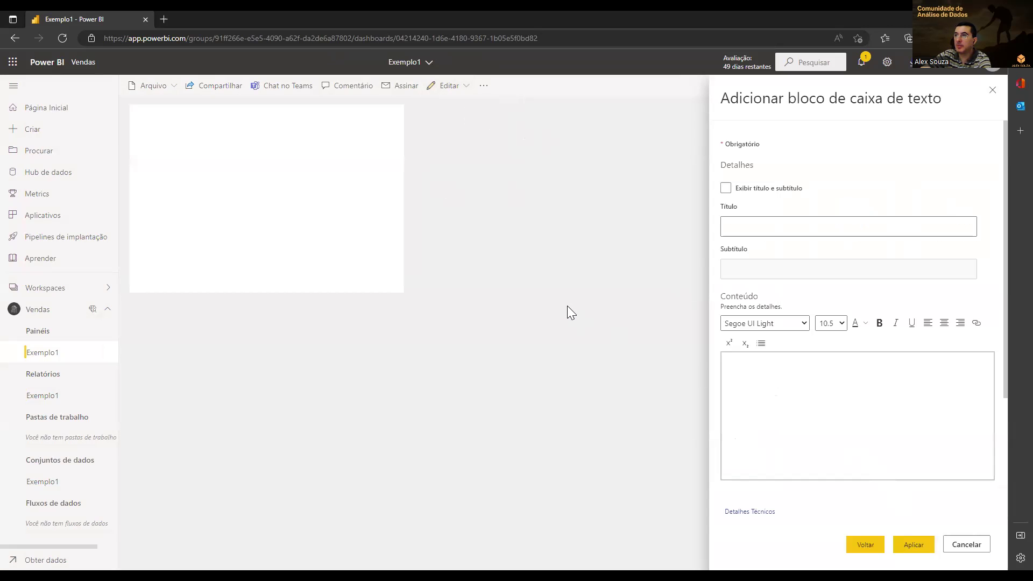
{"action": "key", "text": "Escape"}
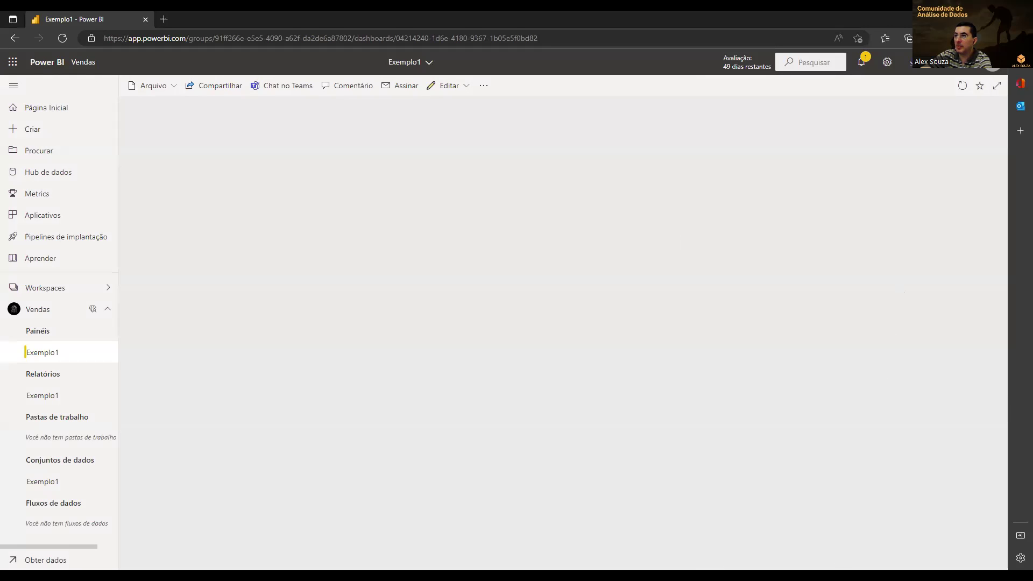
Step: Start a text box tile on the Exemplo1 dashboard and give it the title "Dashboard Venda de Produtos"
{"action": "left_click", "coordinate": [468, 92]}
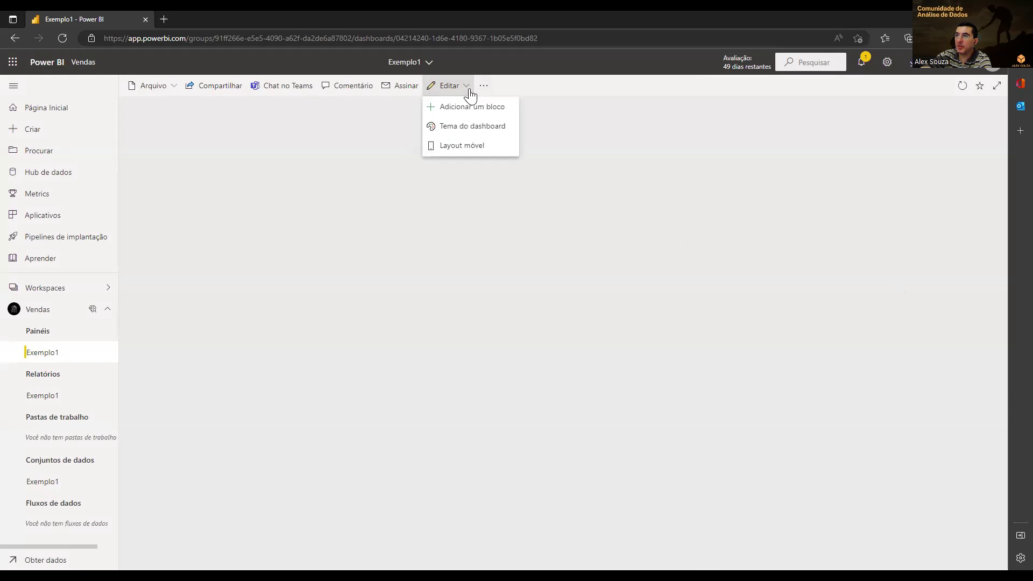
{"action": "left_click", "coordinate": [468, 107]}
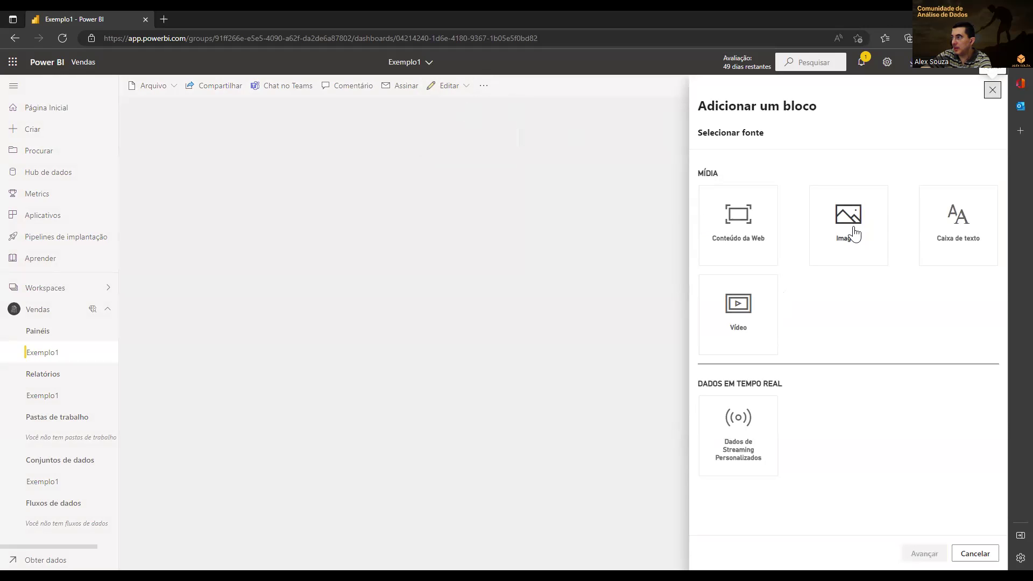
{"action": "left_click", "coordinate": [925, 226]}
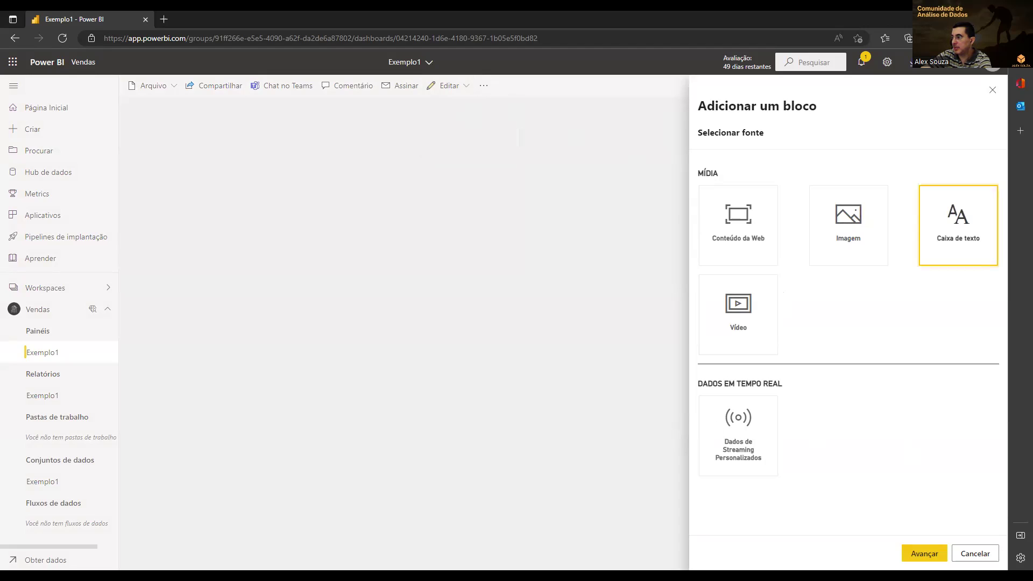
{"action": "left_click", "coordinate": [925, 553]}
{"action": "left_click", "coordinate": [750, 227]}
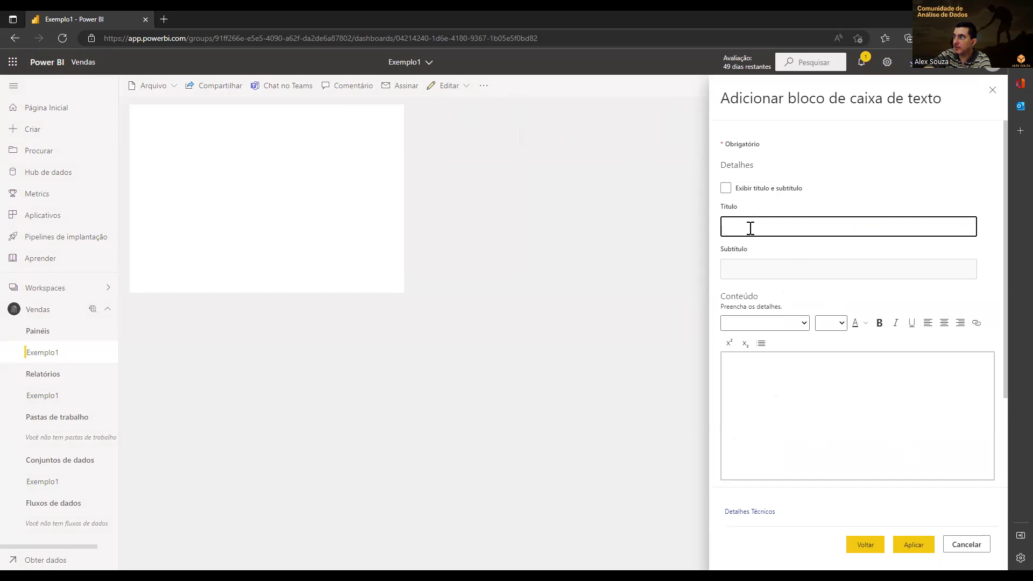
{"action": "type", "text": "Dashboard"}
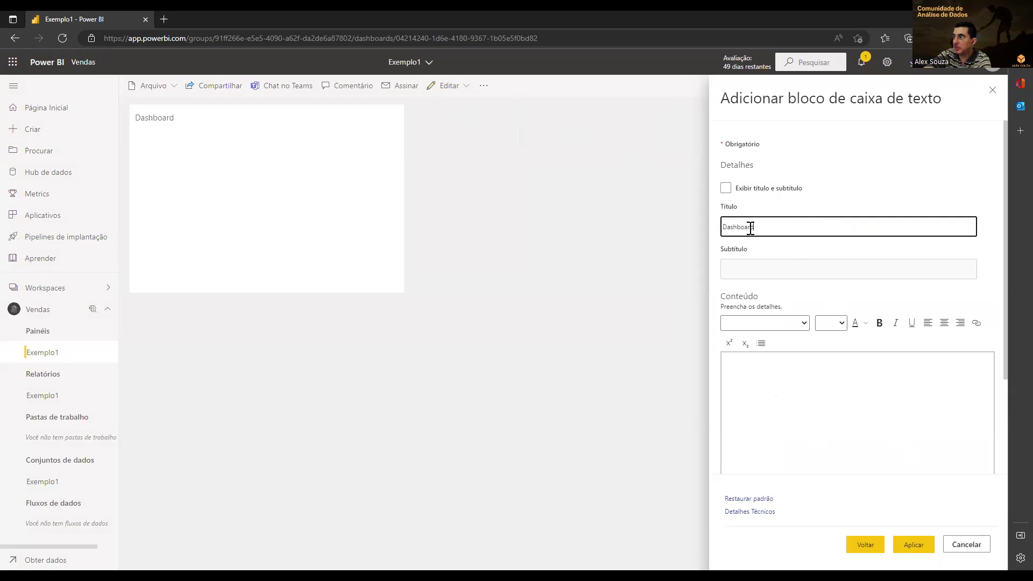
{"action": "key", "text": "BackSpace"}
{"action": "key", "text": "BackSpace"}
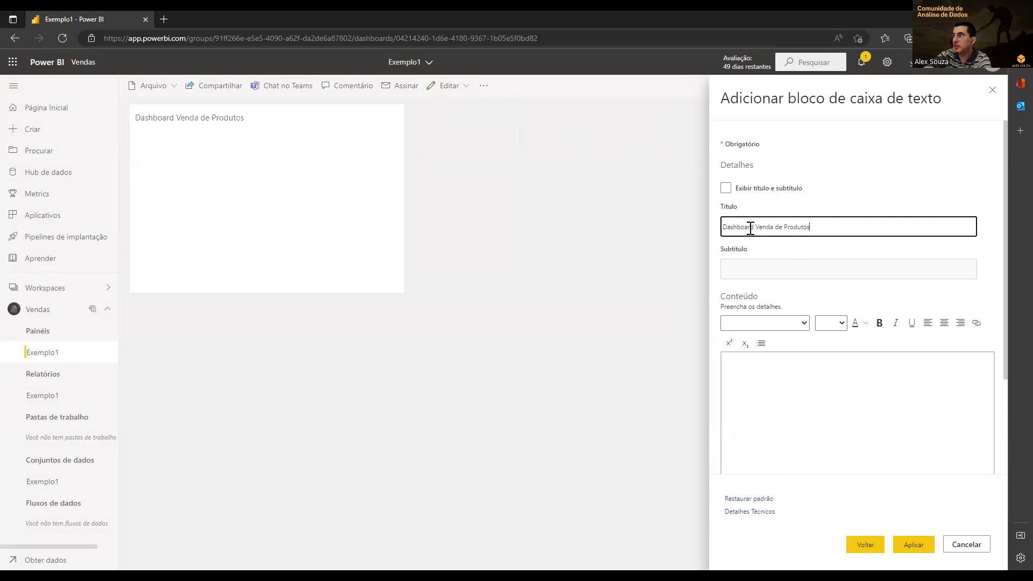
Step: Add the "Dashboard Venda de Produtos" text box tile with empty content to the dashboard and shrink it to a small tile
{"action": "triple_click", "coordinate": [750, 227]}
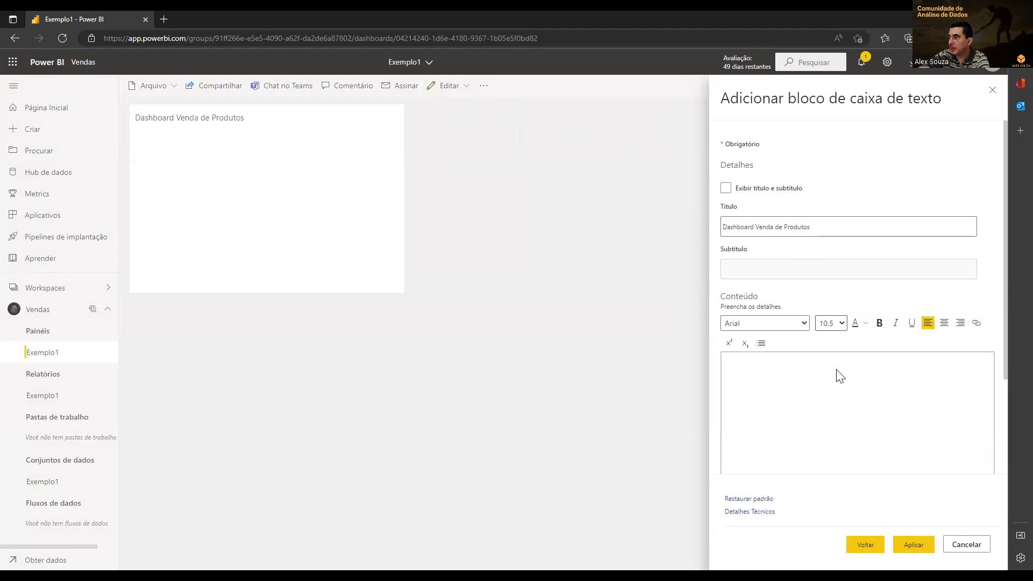
{"action": "left_click", "coordinate": [833, 447]}
{"action": "left_click", "coordinate": [879, 323]}
{"action": "left_click", "coordinate": [819, 231]}
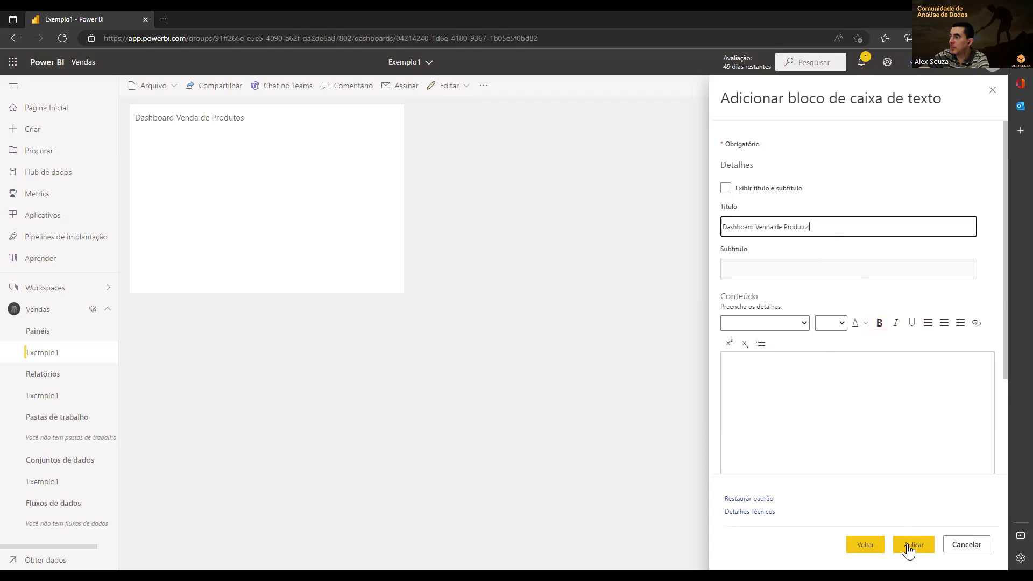
{"action": "left_click", "coordinate": [801, 401]}
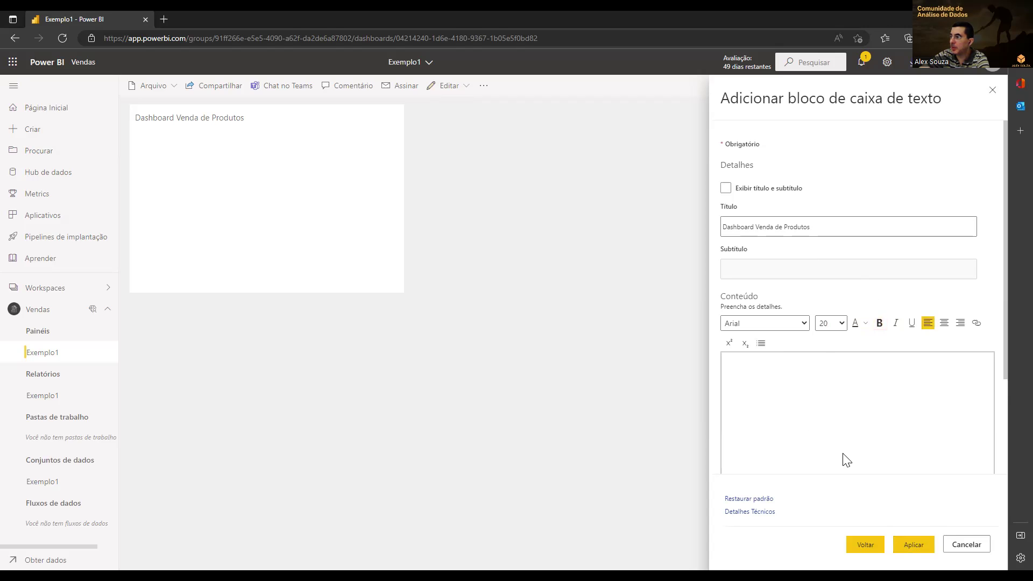
{"action": "left_click", "coordinate": [910, 546]}
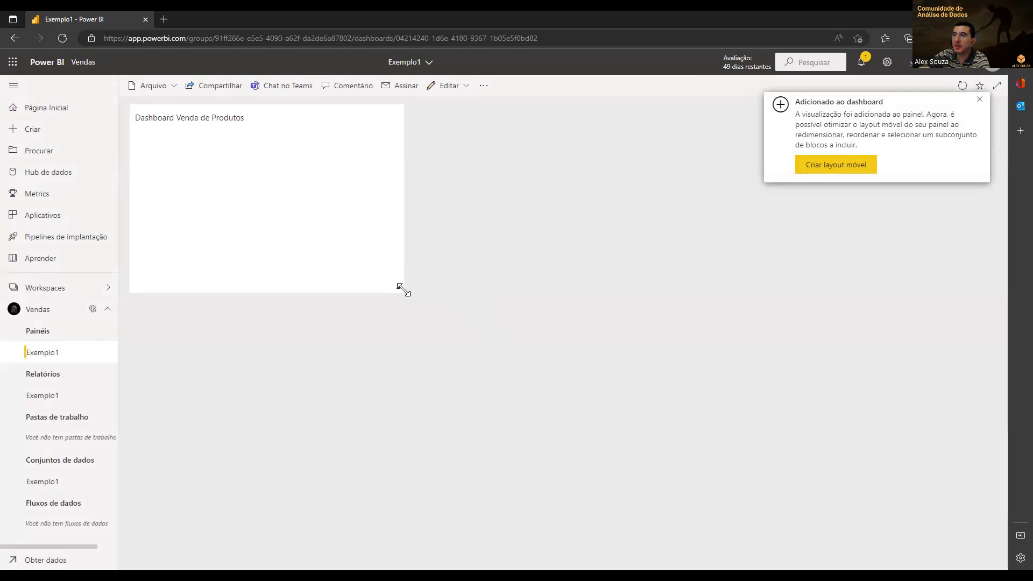
{"action": "left_click_drag", "start_coordinate": [403, 289], "coordinate": [325, 133]}
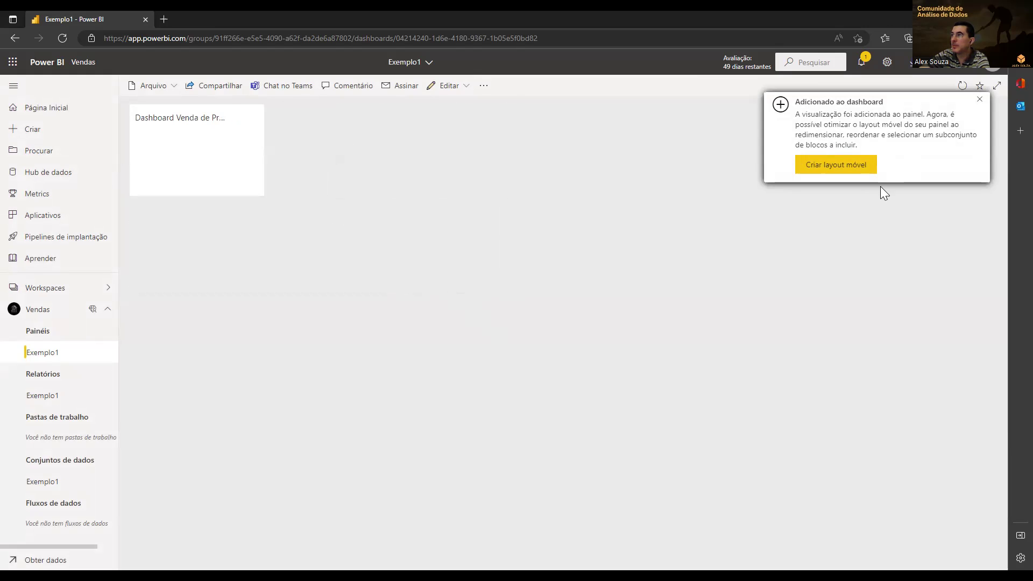
{"action": "left_click", "coordinate": [979, 99]}
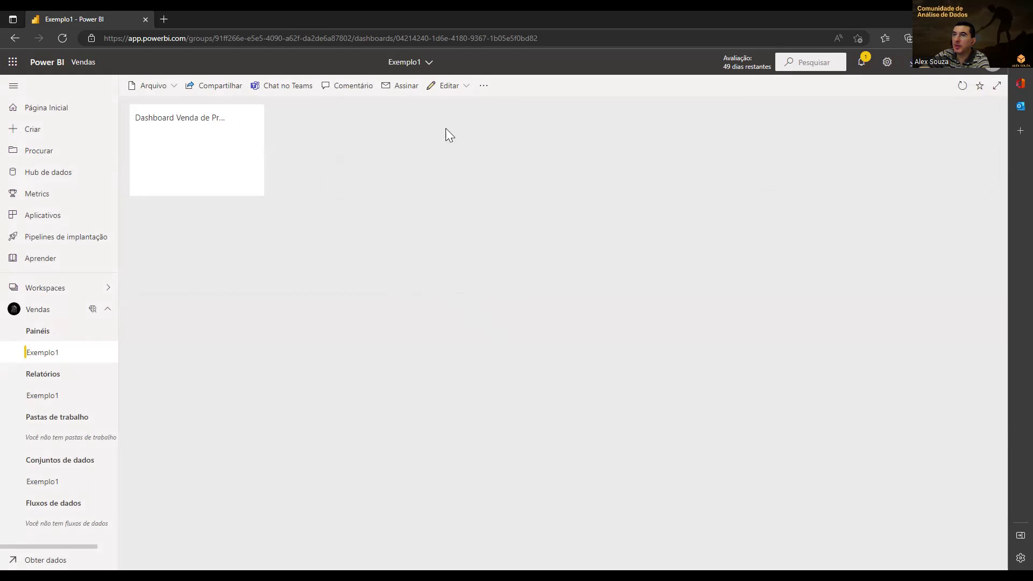
Step: Check the dashboard's editing and additional options, then view its related content and return to the dashboard
{"action": "right_click", "coordinate": [207, 251]}
{"action": "left_click", "coordinate": [376, 160]}
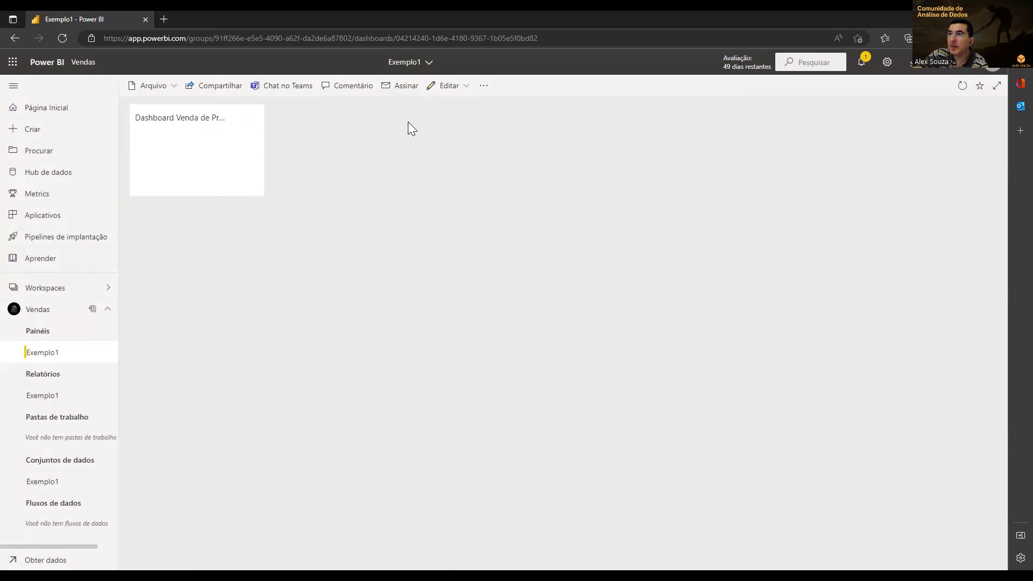
{"action": "left_click", "coordinate": [467, 92]}
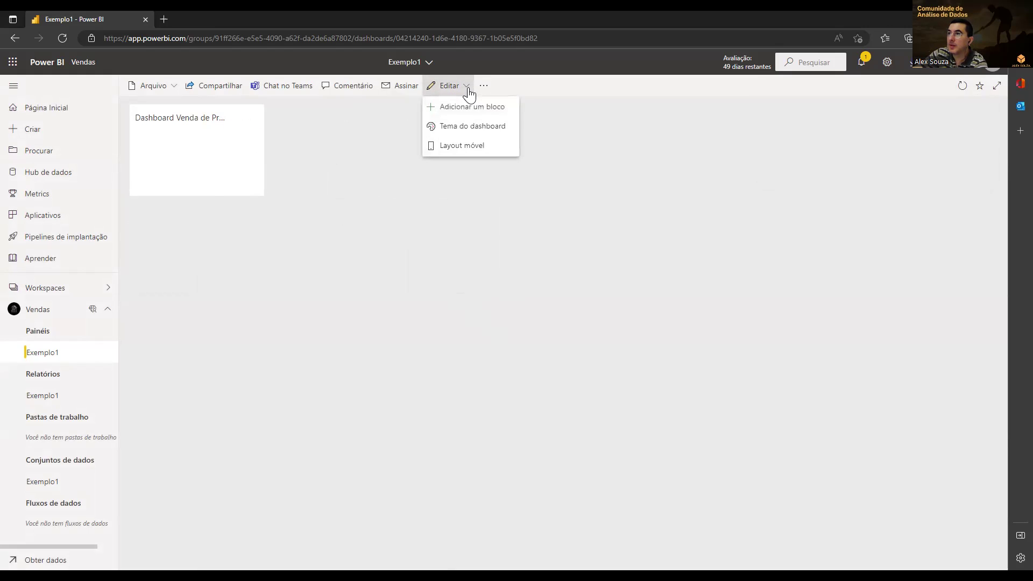
{"action": "left_click", "coordinate": [484, 88]}
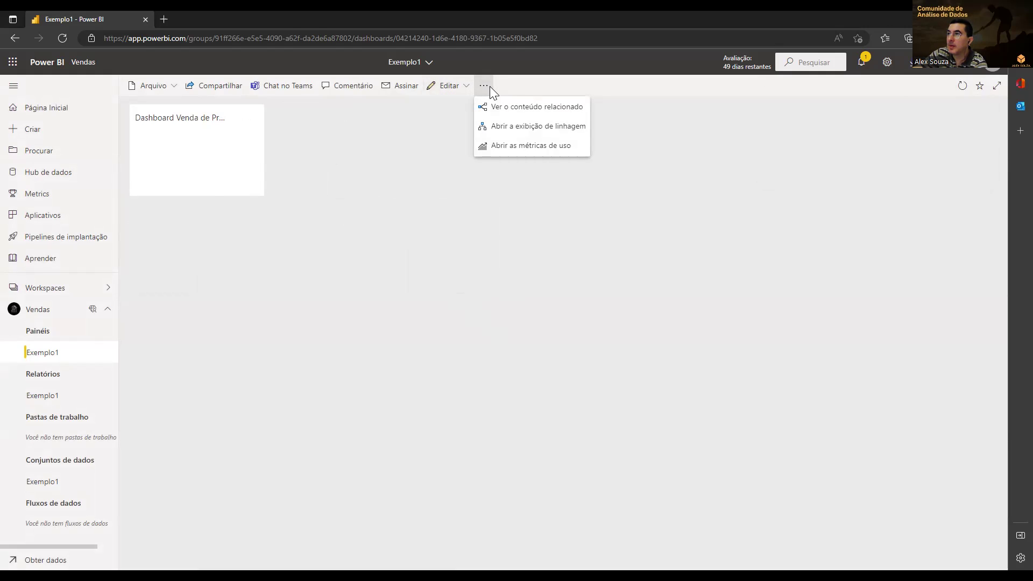
{"action": "left_click", "coordinate": [559, 110]}
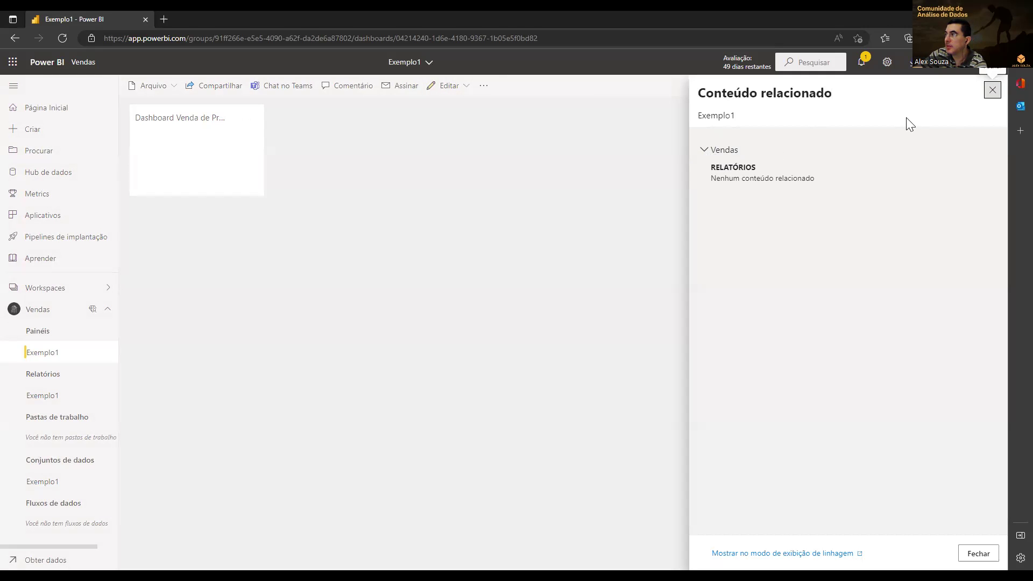
{"action": "left_click", "coordinate": [992, 90]}
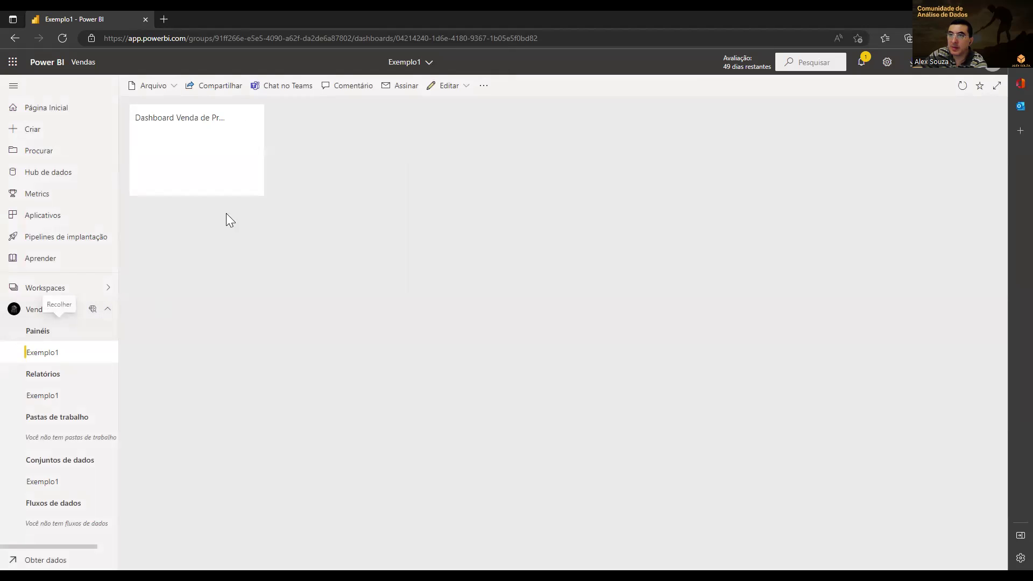
Step: Widen the title tile to two tile columns so its full title fits, keeping its height at one row
{"action": "left_click_drag", "start_coordinate": [261, 194], "coordinate": [295, 147]}
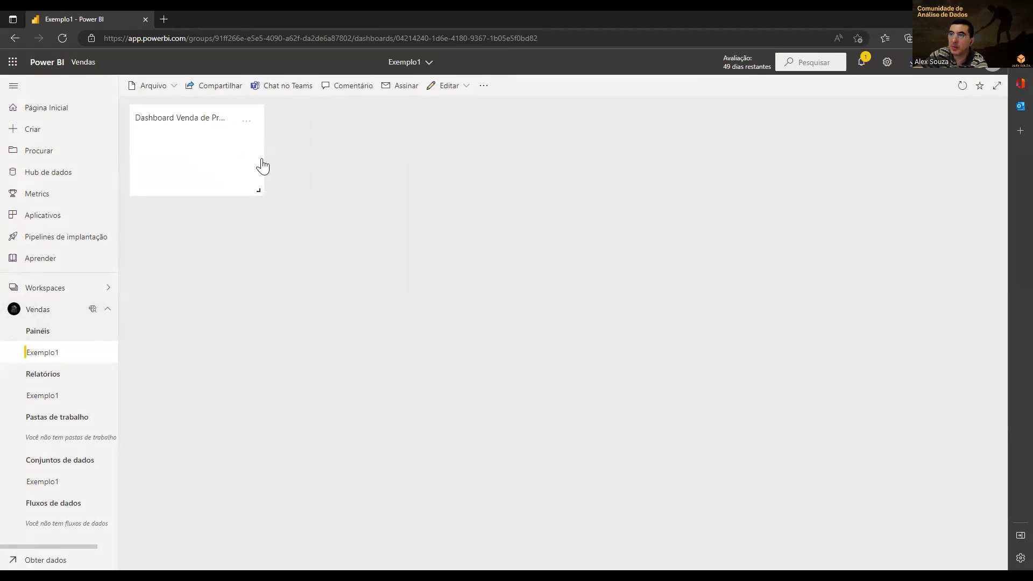
{"action": "left_click_drag", "start_coordinate": [264, 193], "coordinate": [314, 197]}
{"action": "left_click_drag", "start_coordinate": [260, 188], "coordinate": [414, 188]}
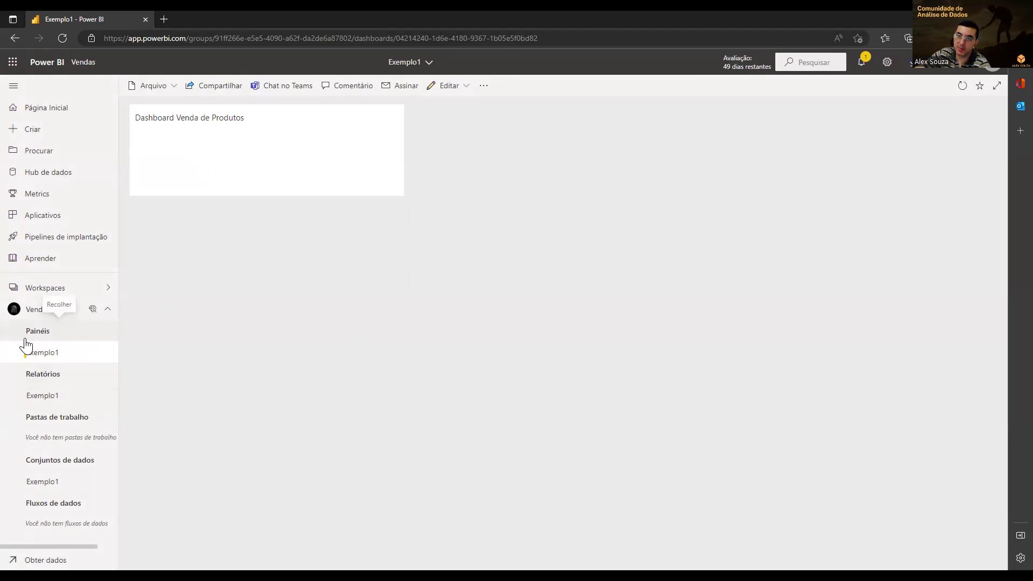
Step: Pin the report's "Soma de Qtd por Categoria Produto" pie chart to the existing Exemplo1 dashboard and place it directly below the title tile
{"action": "left_click", "coordinate": [38, 395]}
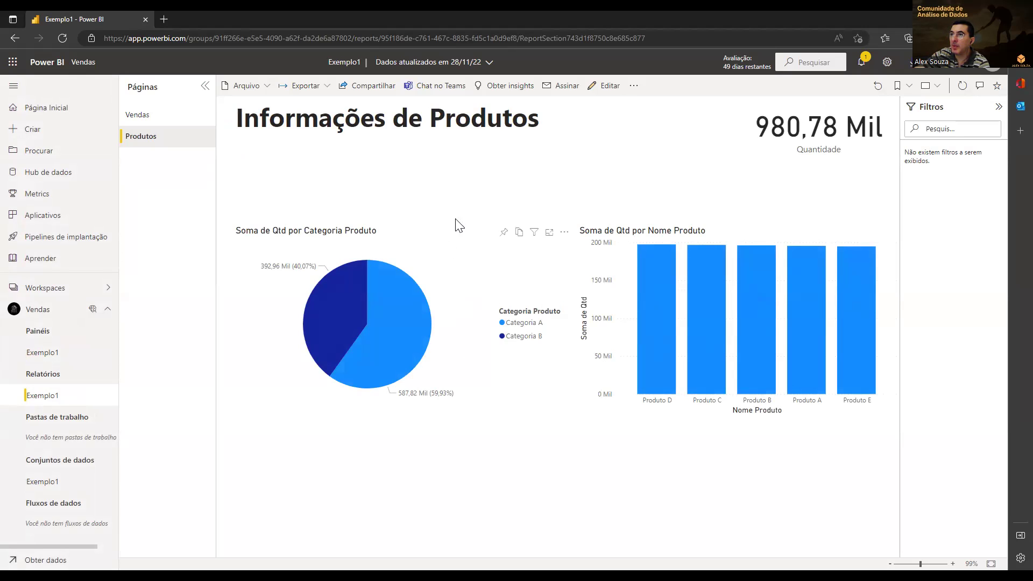
{"action": "left_click", "coordinate": [436, 262]}
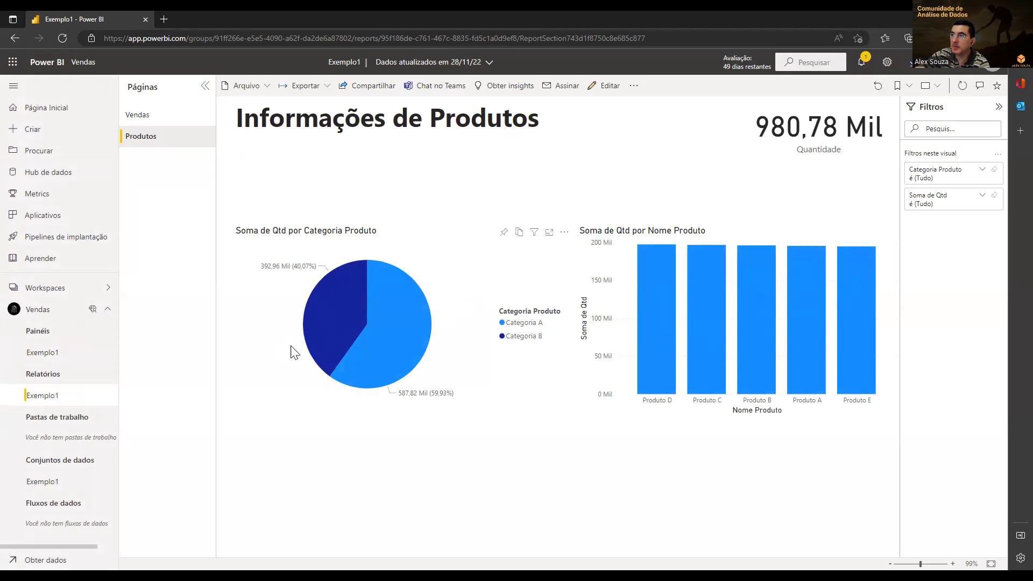
{"action": "left_click", "coordinate": [346, 327]}
{"action": "left_click", "coordinate": [446, 279]}
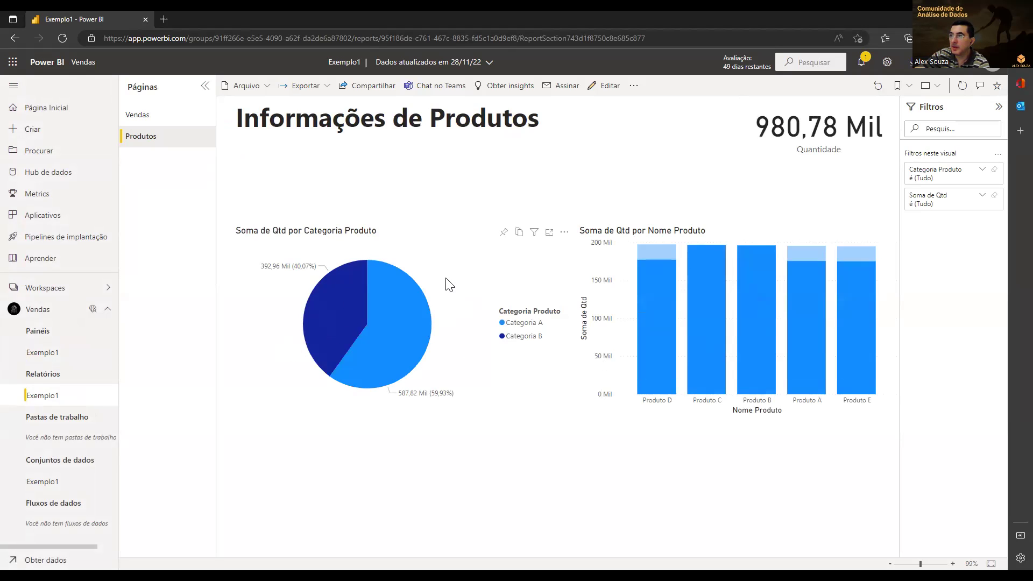
{"action": "left_click", "coordinate": [505, 235]}
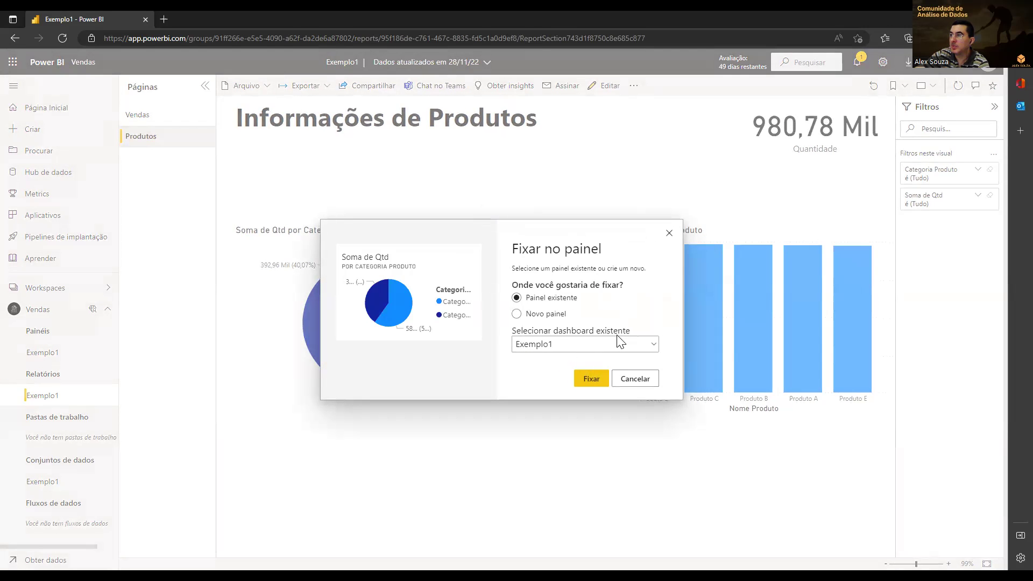
{"action": "left_click", "coordinate": [592, 380]}
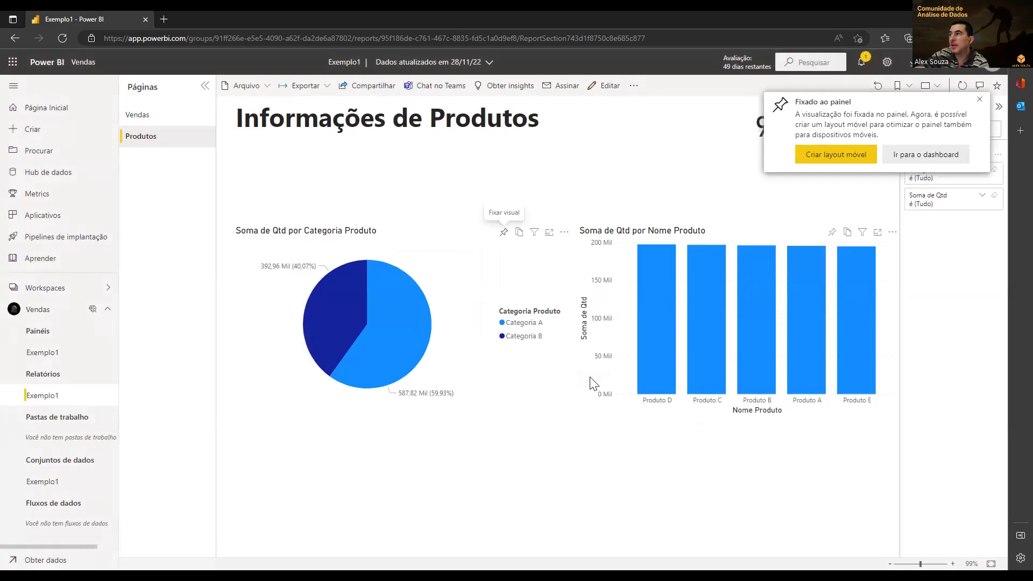
{"action": "left_click", "coordinate": [953, 152]}
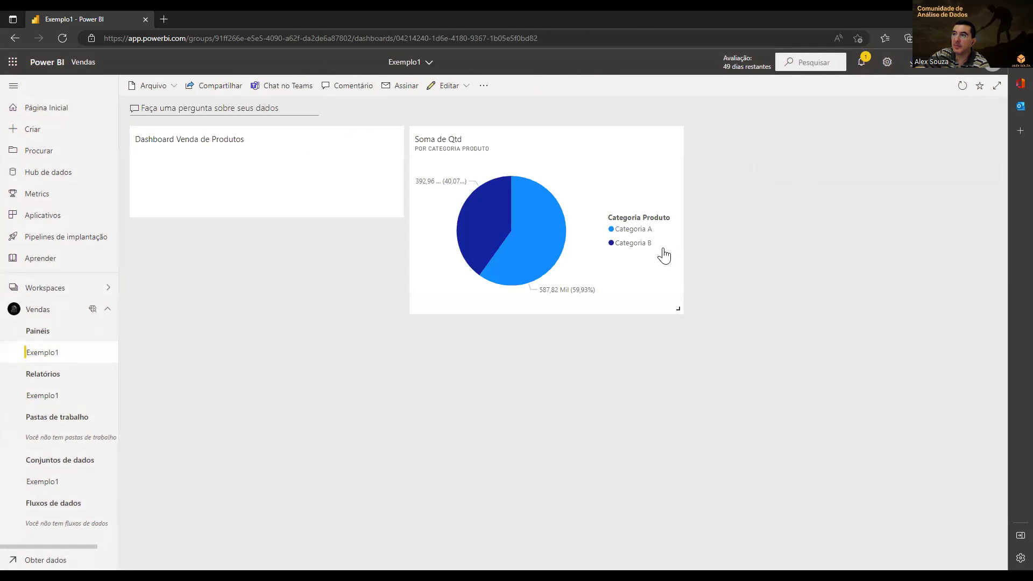
{"action": "left_click_drag", "start_coordinate": [617, 177], "coordinate": [296, 272]}
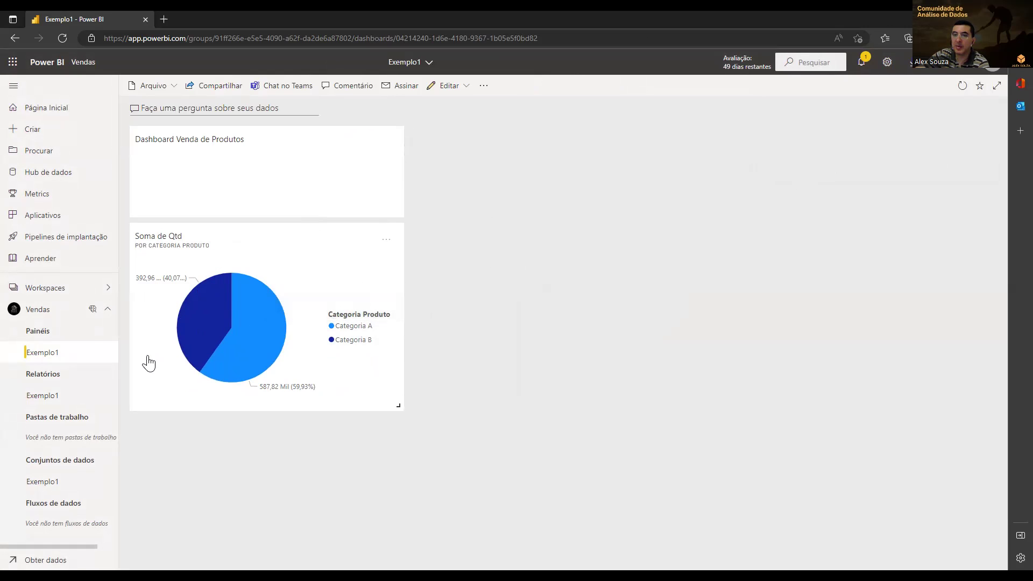
Step: Pin the Cliente table from the report's Vendas page to the existing Exemplo1 dashboard and place it beside the pie chart
{"action": "left_click", "coordinate": [50, 396]}
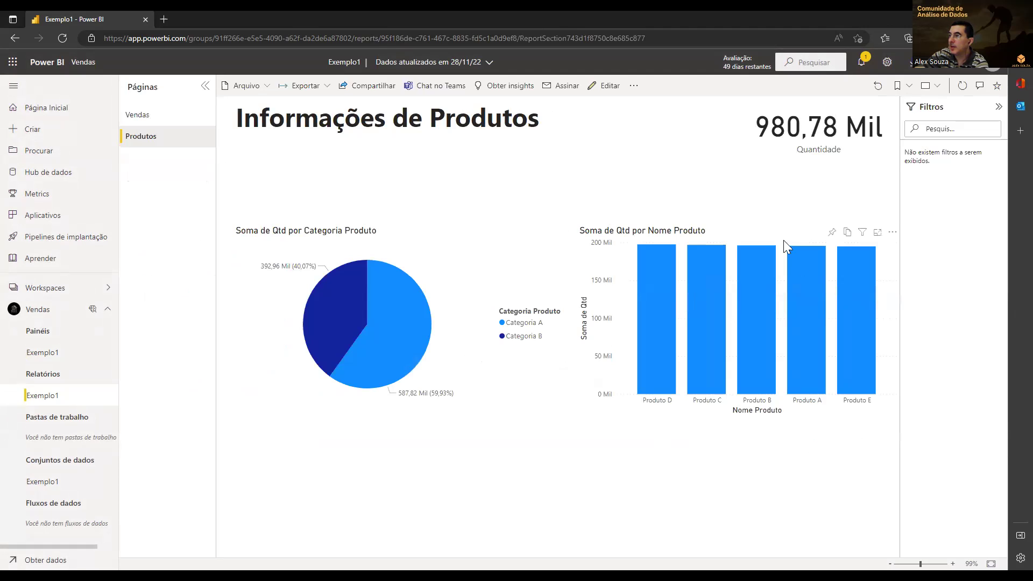
{"action": "left_click", "coordinate": [149, 122]}
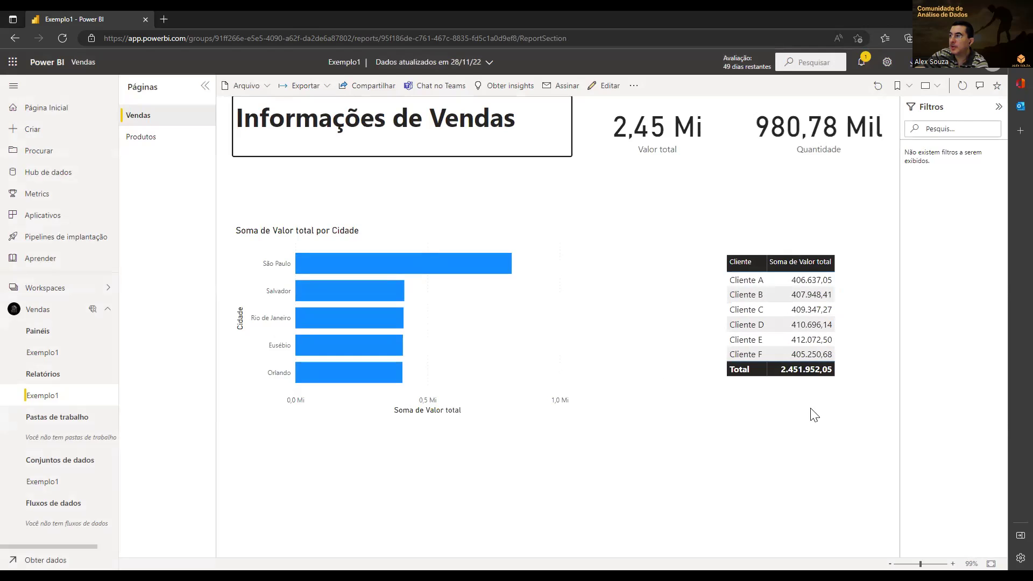
{"action": "left_click", "coordinate": [854, 324]}
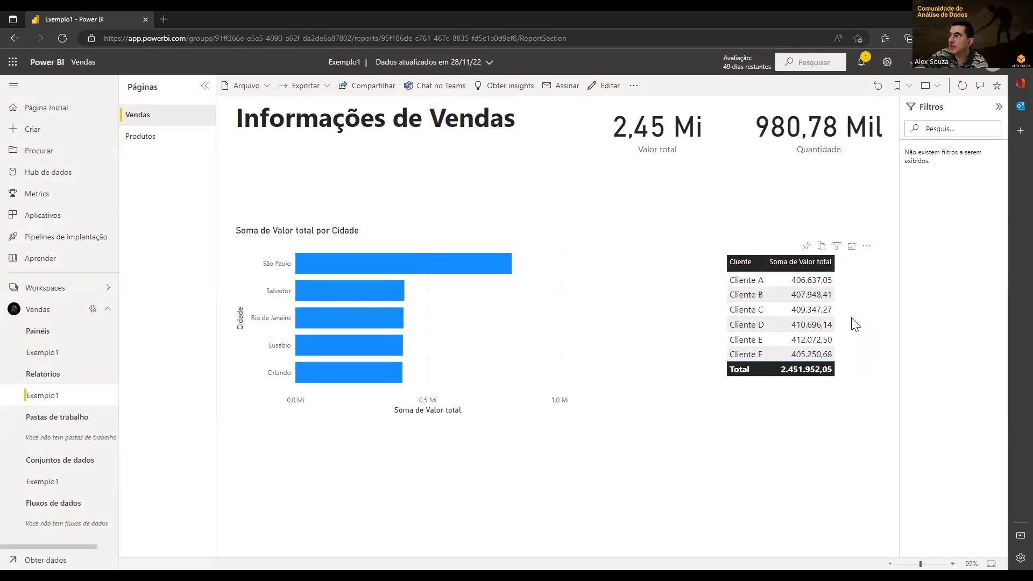
{"action": "left_click", "coordinate": [805, 246]}
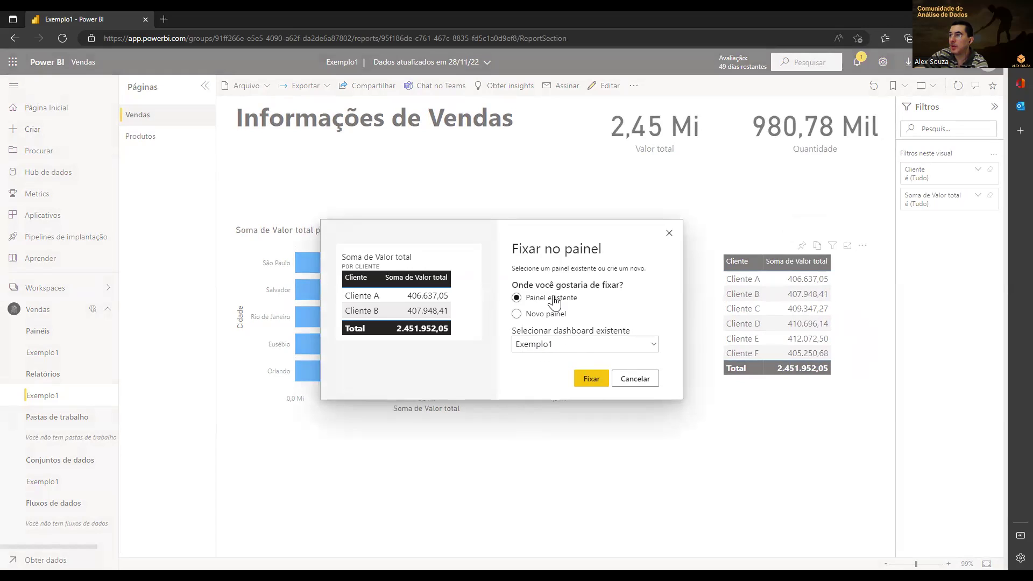
{"action": "left_click", "coordinate": [554, 344]}
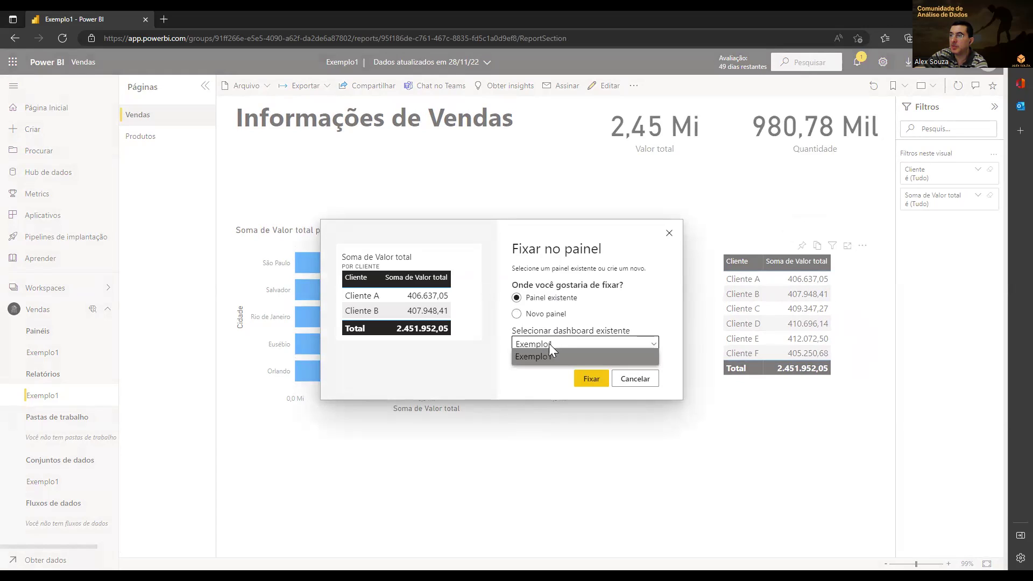
{"action": "left_click", "coordinate": [640, 343]}
{"action": "left_click", "coordinate": [589, 379]}
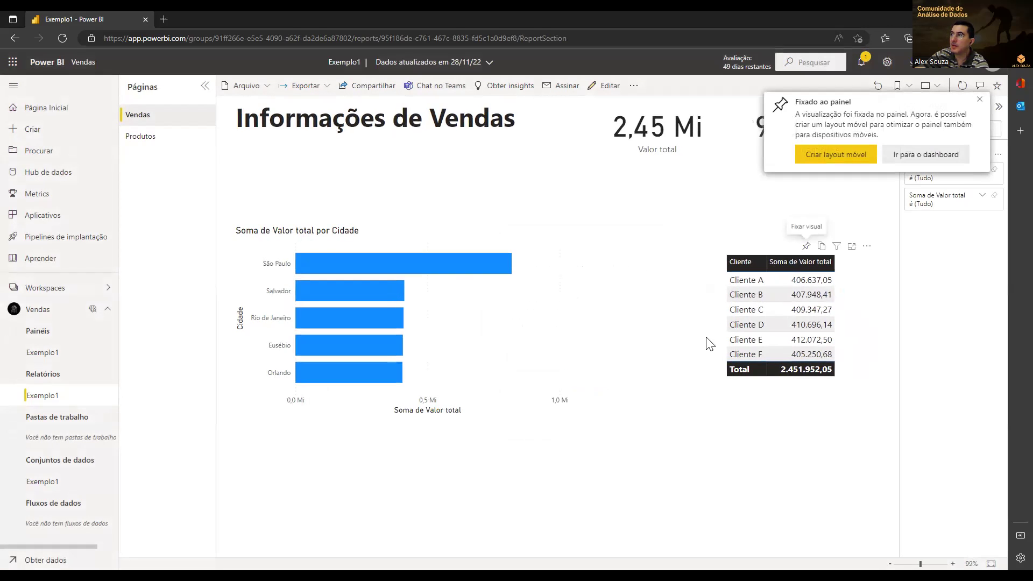
{"action": "left_click", "coordinate": [926, 155]}
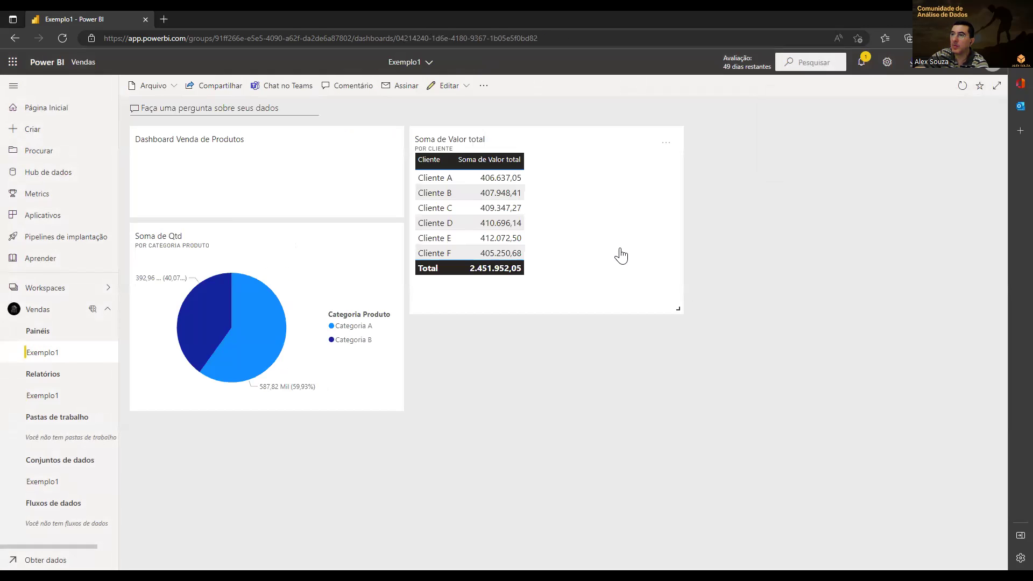
{"action": "left_click_drag", "start_coordinate": [621, 255], "coordinate": [620, 350]}
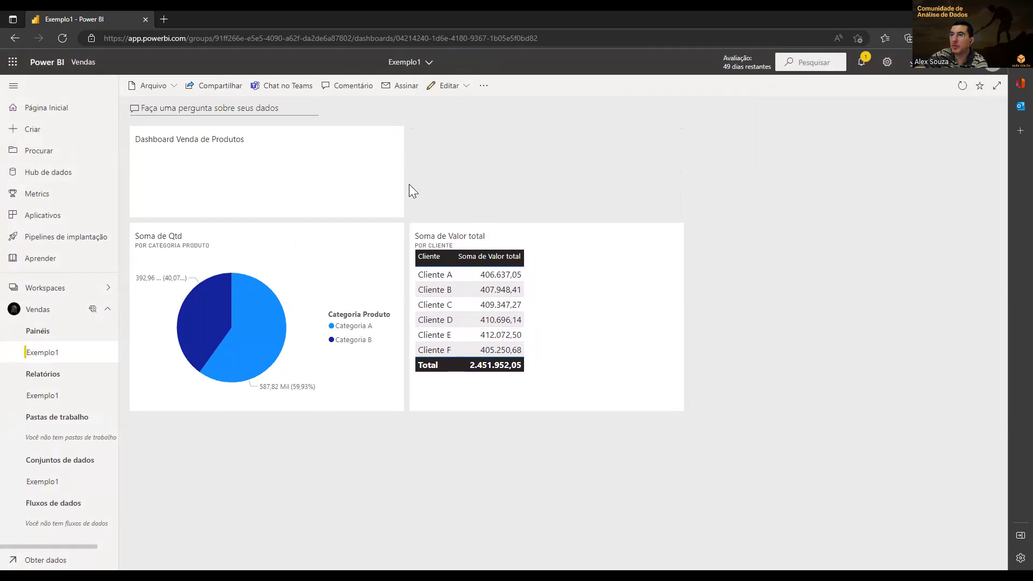
Step: Try to reposition the title tile along the top row of the dashboard
{"action": "left_click_drag", "start_coordinate": [405, 180], "coordinate": [636, 182]}
{"action": "left_click_drag", "start_coordinate": [384, 174], "coordinate": [259, 184]}
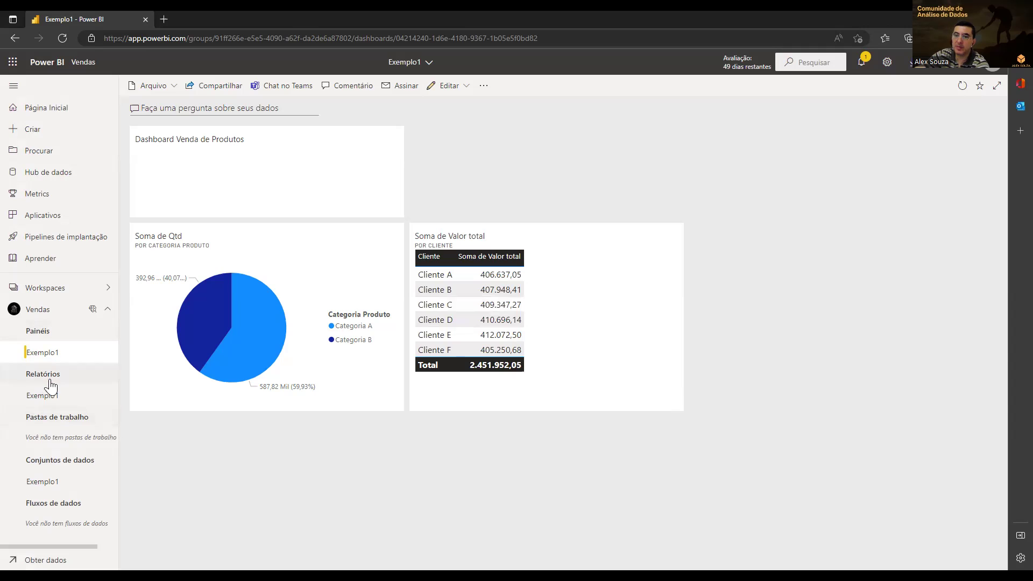
Step: Pin the Valor total card from the report's Vendas page to the existing Exemplo1 dashboard and fit it beside the title tile, two tile columns wide
{"action": "left_click", "coordinate": [50, 397]}
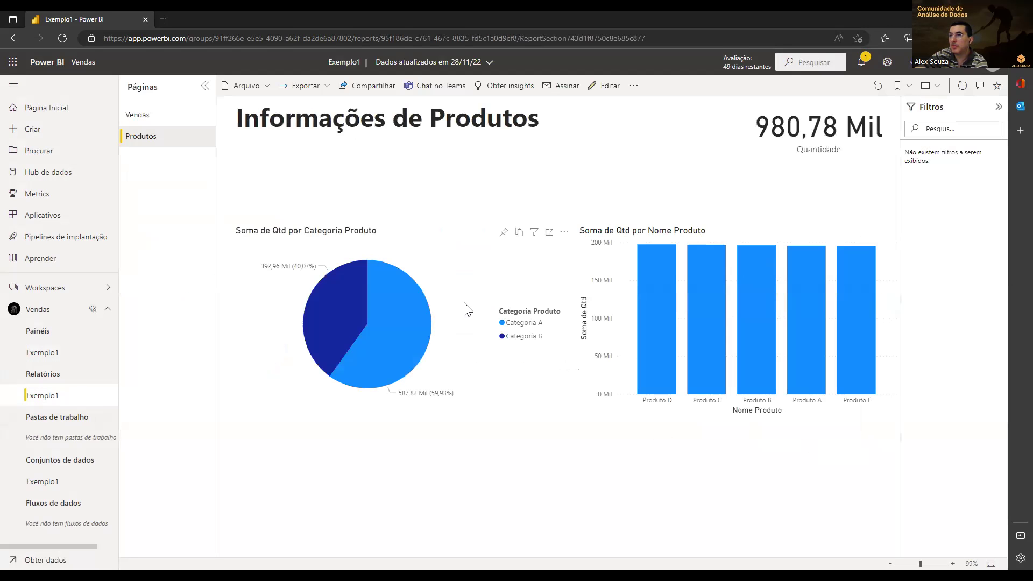
{"action": "left_click", "coordinate": [131, 119]}
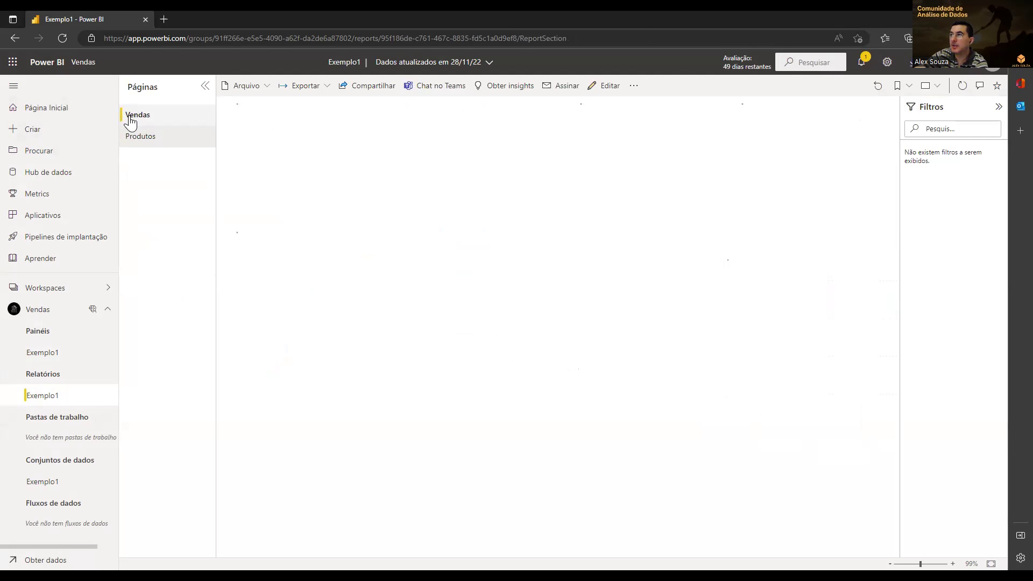
{"action": "left_click", "coordinate": [671, 133]}
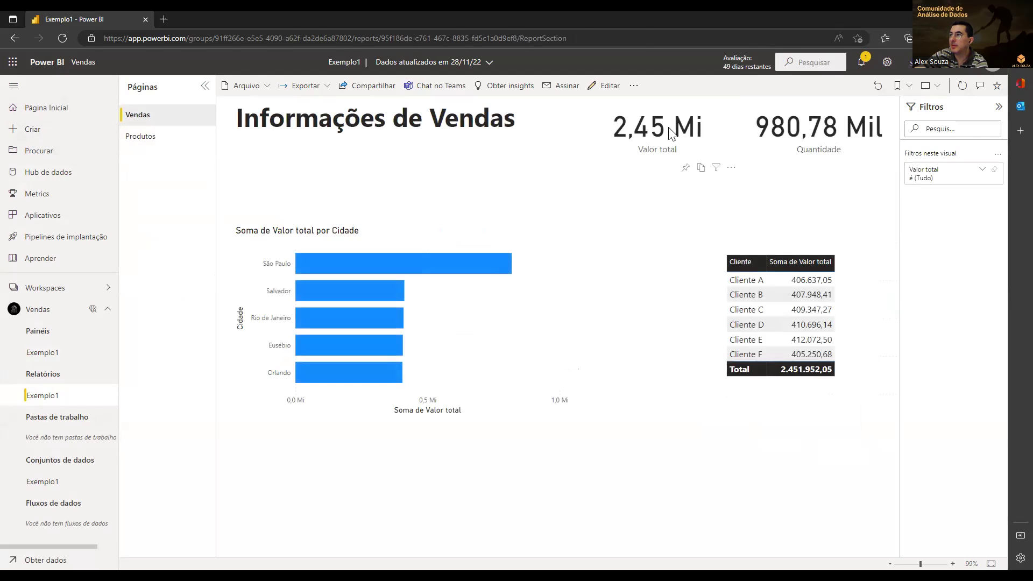
{"action": "left_click", "coordinate": [487, 128]}
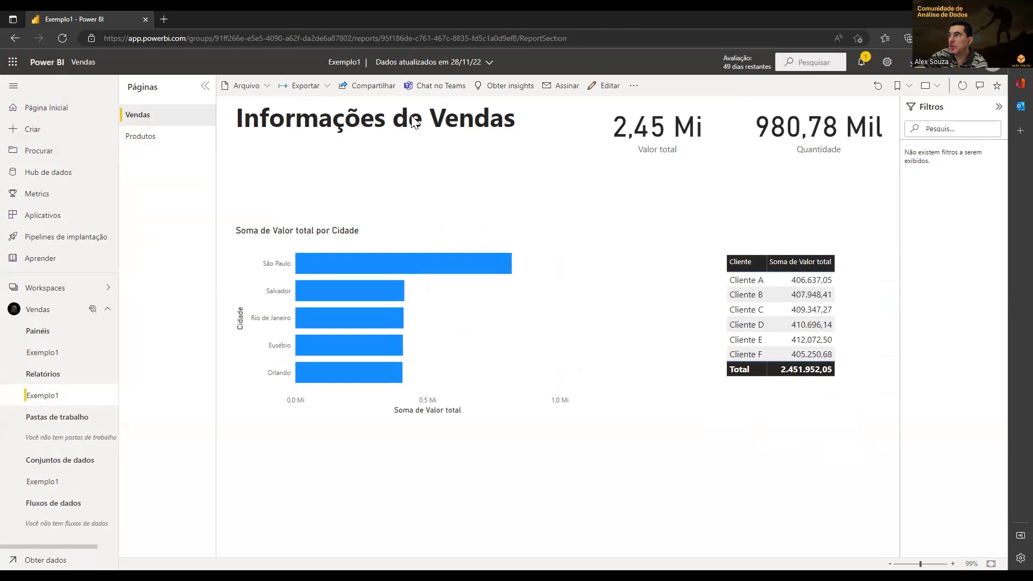
{"action": "left_click", "coordinate": [653, 121]}
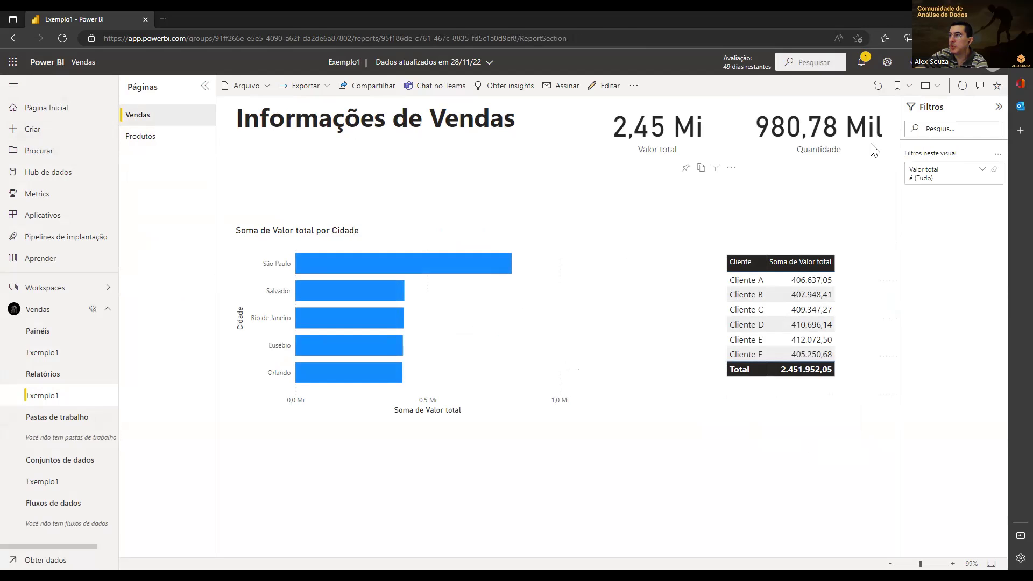
{"action": "left_click", "coordinate": [685, 168]}
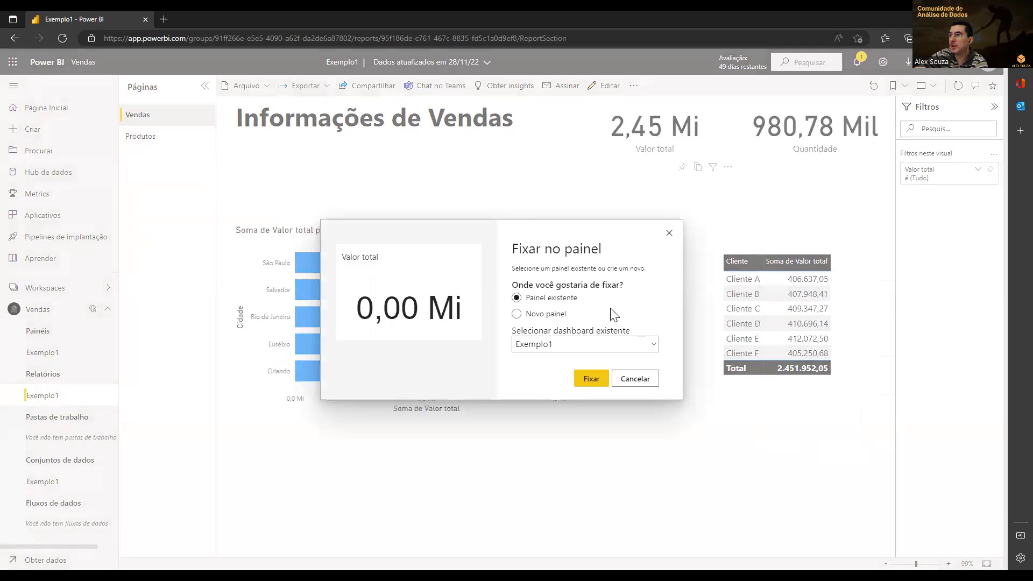
{"action": "left_click", "coordinate": [585, 384]}
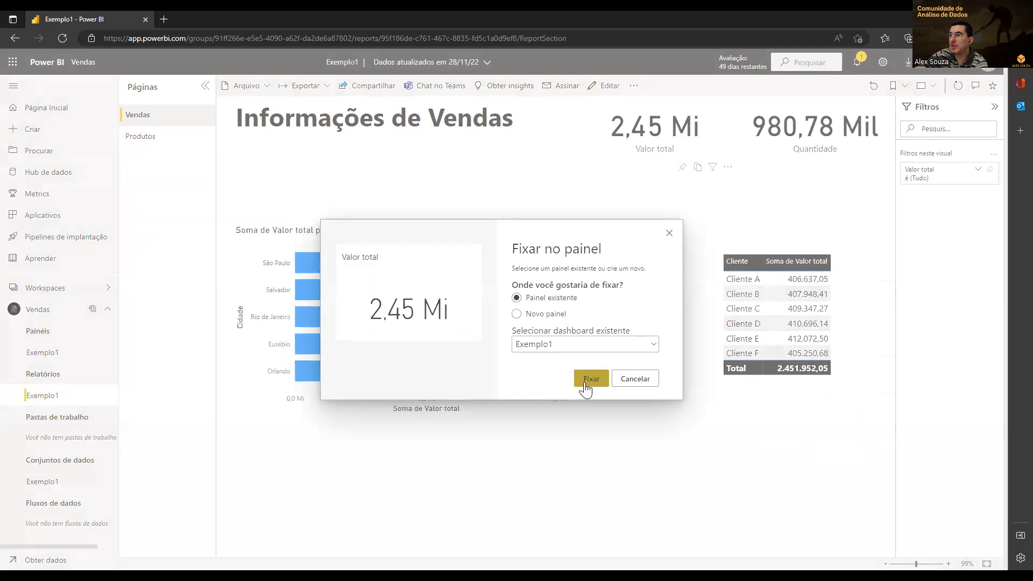
{"action": "left_click", "coordinate": [926, 154]}
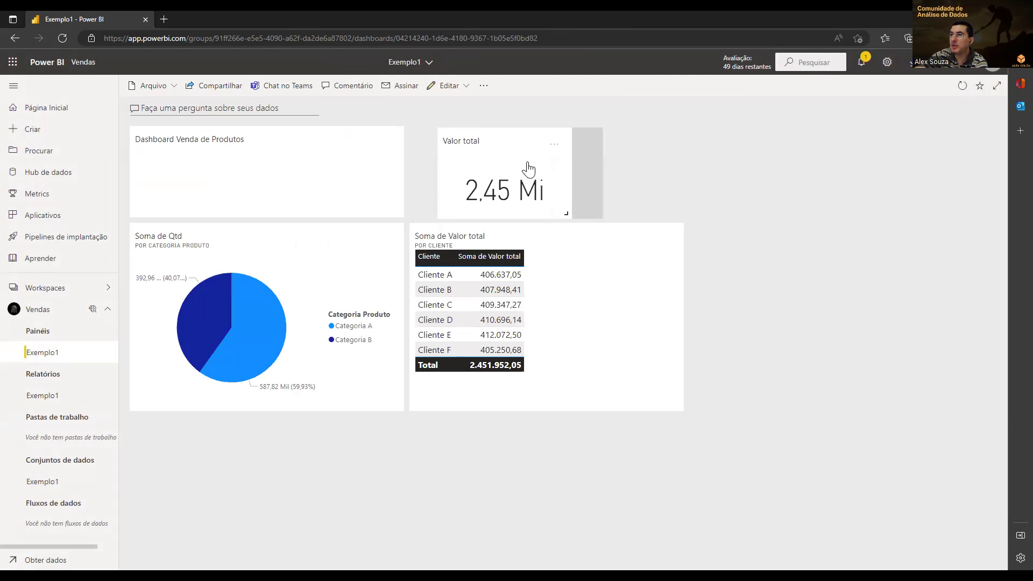
{"action": "left_click_drag", "start_coordinate": [545, 218], "coordinate": [678, 212]}
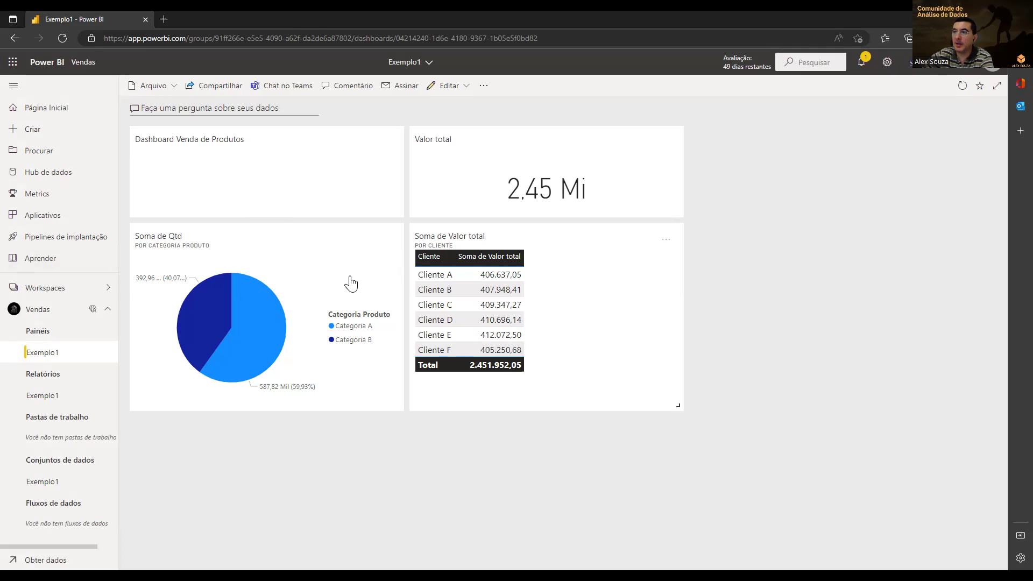
Step: Open the source report page from the pie chart, Valor total and Cliente table tiles, returning to the Exemplo1 dashboard each time
{"action": "mouse_move", "coordinate": [269, 295]}
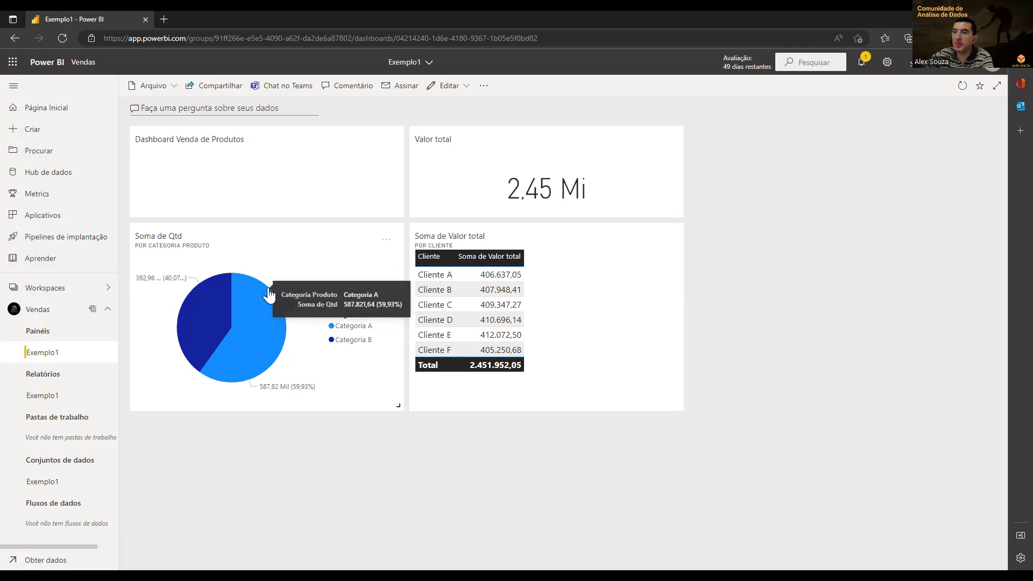
{"action": "left_click", "coordinate": [303, 283]}
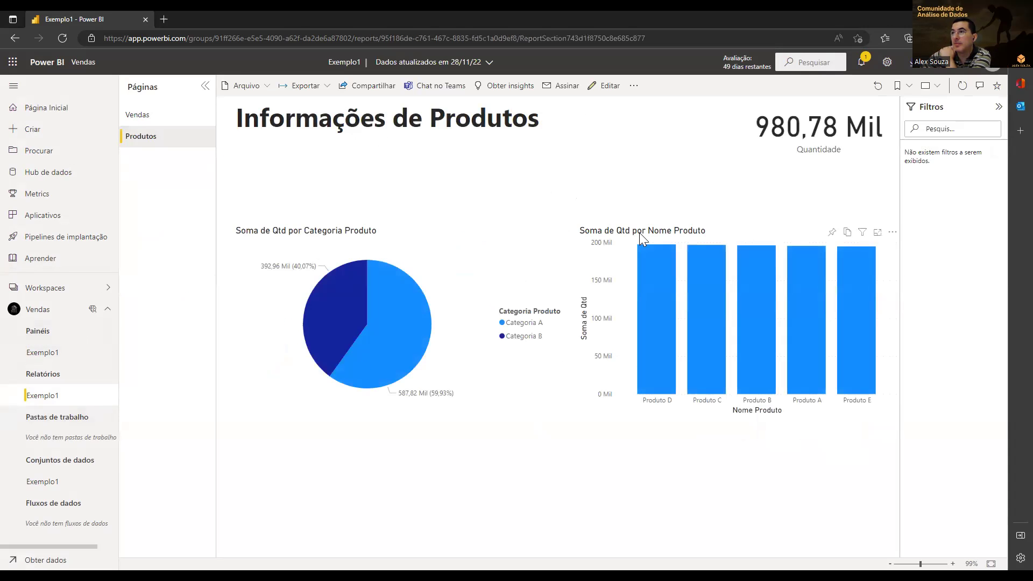
{"action": "left_click", "coordinate": [50, 353]}
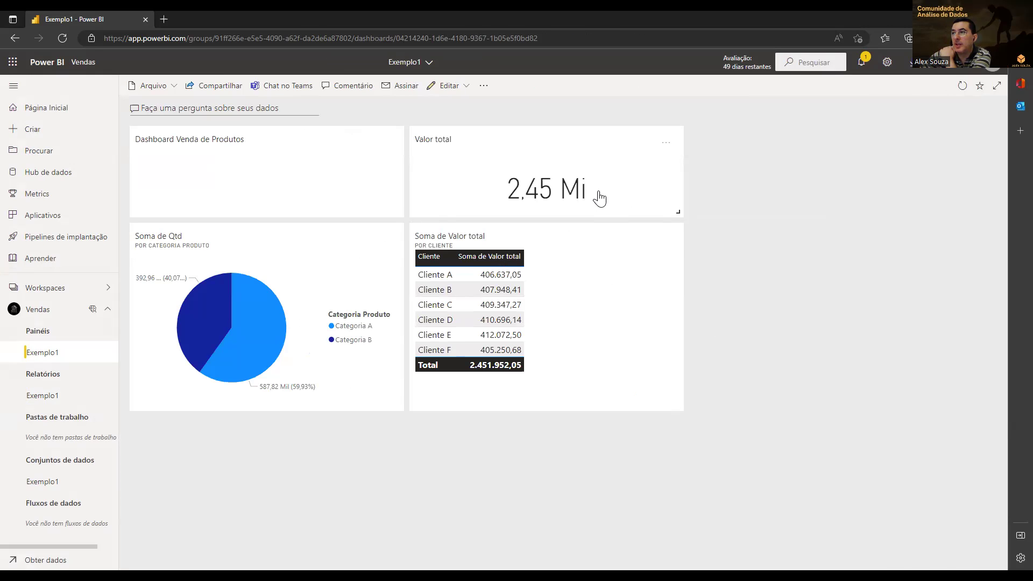
{"action": "left_click", "coordinate": [599, 198]}
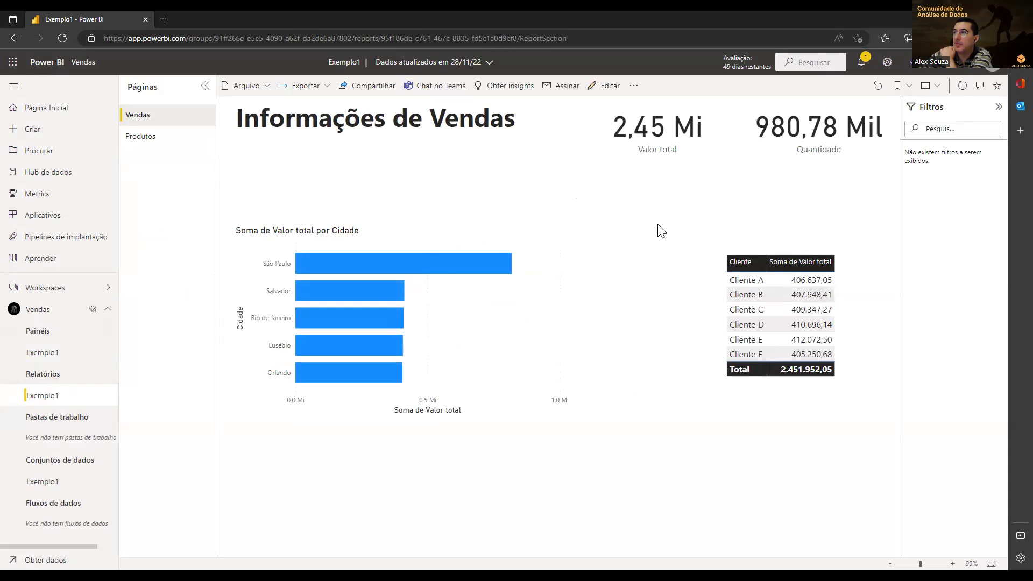
{"action": "left_click", "coordinate": [42, 353]}
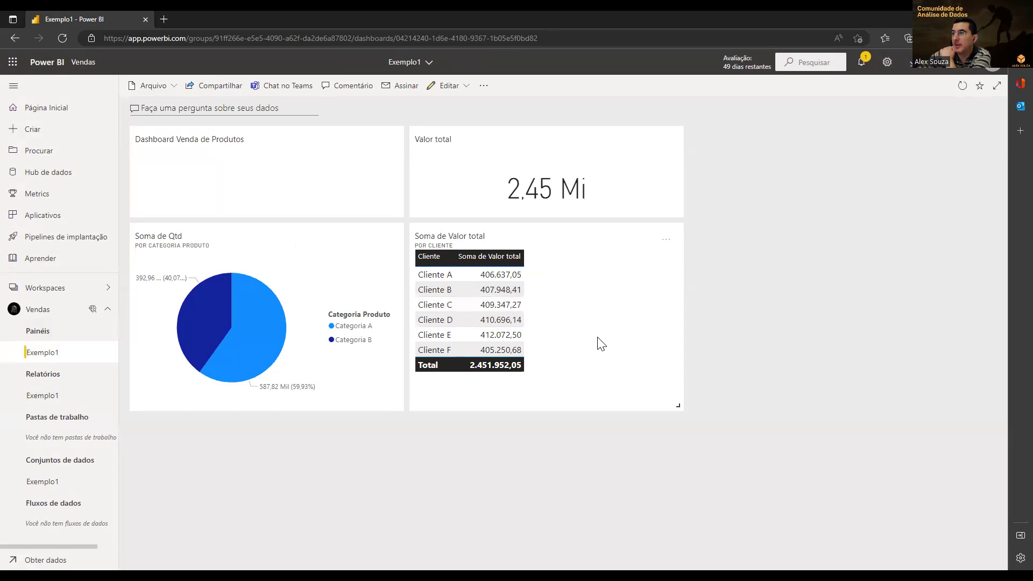
{"action": "left_click", "coordinate": [601, 343]}
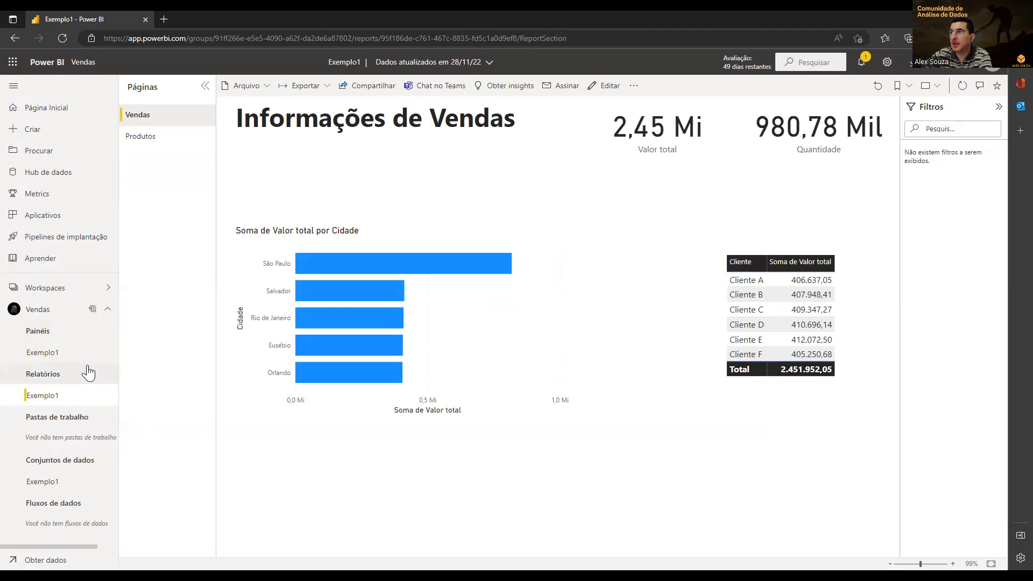
{"action": "left_click", "coordinate": [40, 353]}
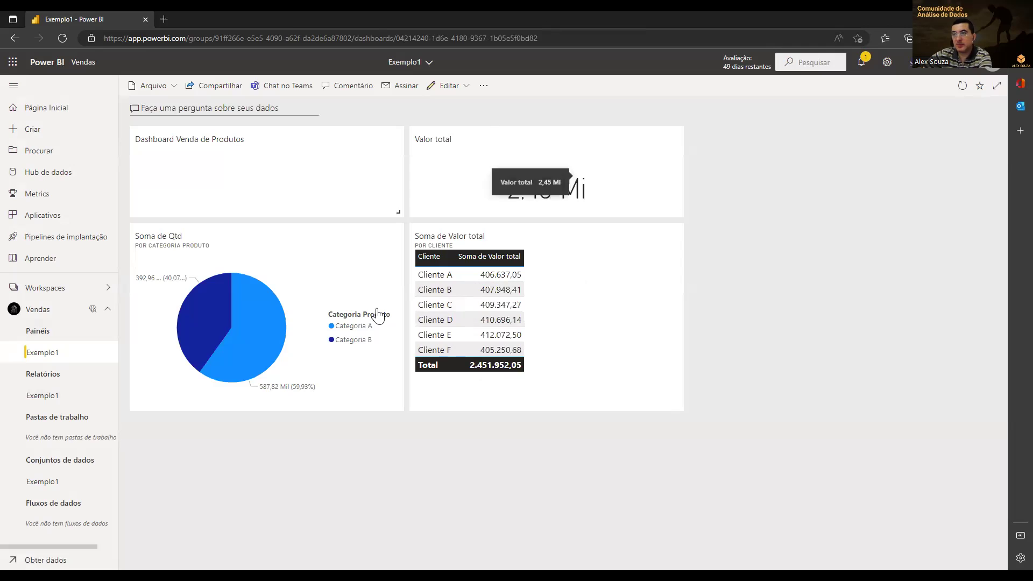
Step: Ask the dashboard's Q&A the suggested questions "show the maximum qtd" and "average qtd", then exit Q&A without pinning either answer
{"action": "left_click", "coordinate": [168, 111]}
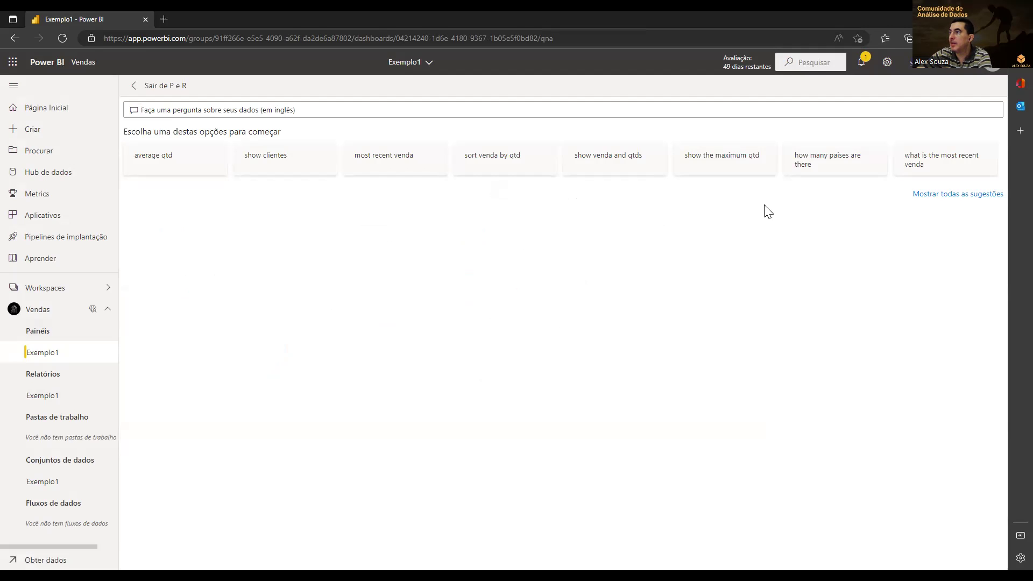
{"action": "left_click", "coordinate": [722, 177]}
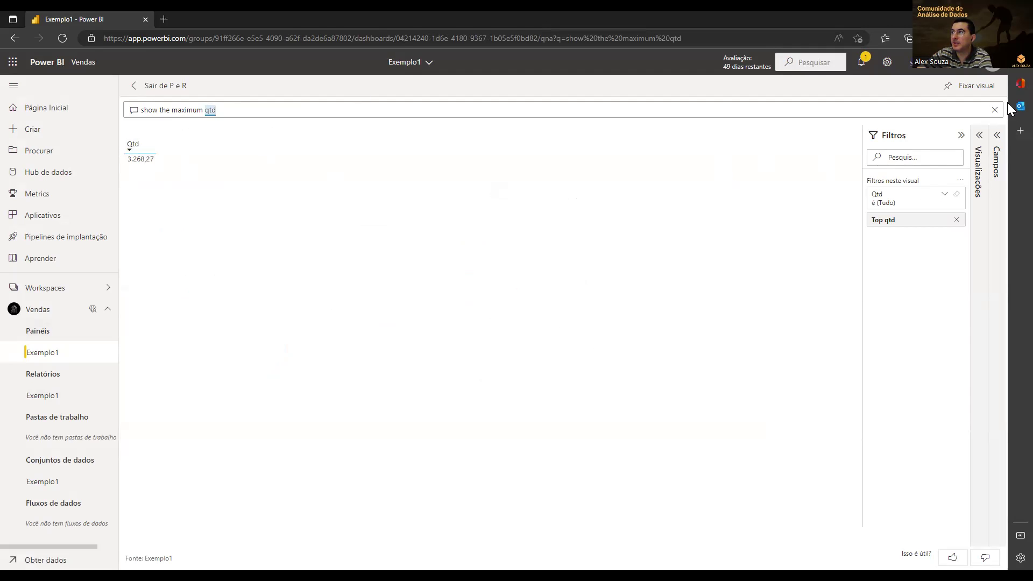
{"action": "left_click", "coordinate": [134, 89]}
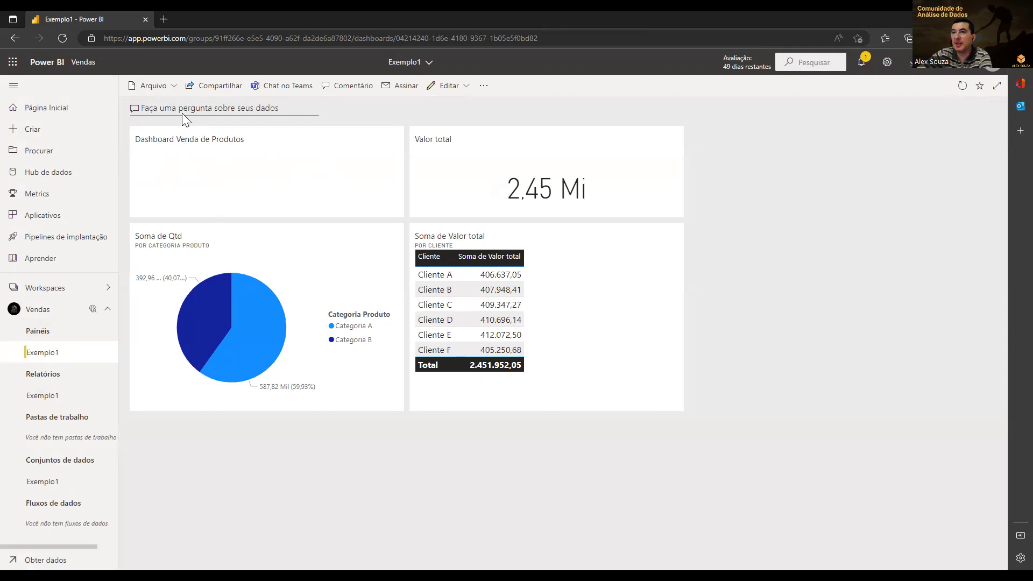
{"action": "left_click", "coordinate": [182, 109]}
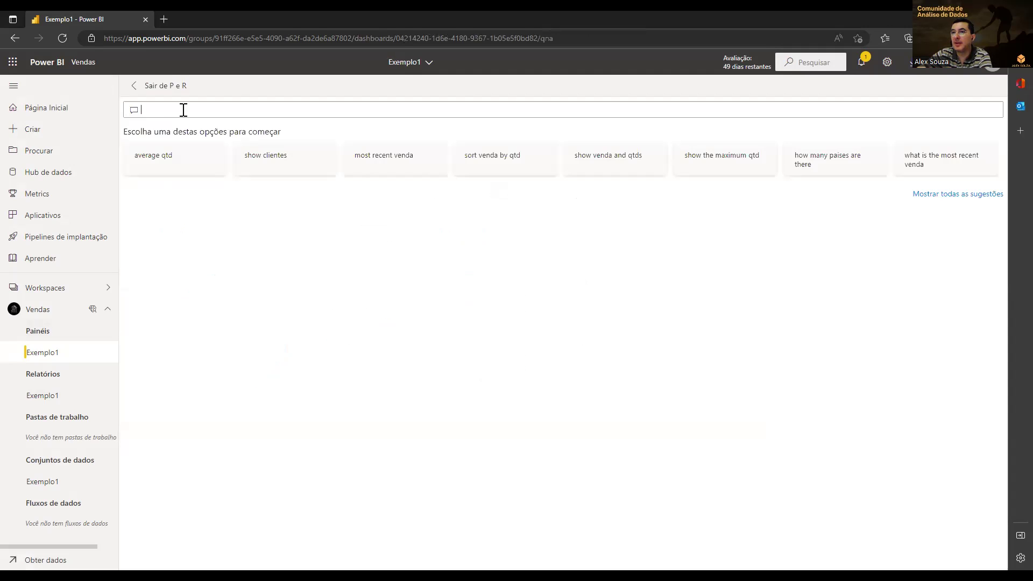
{"action": "left_click", "coordinate": [149, 163]}
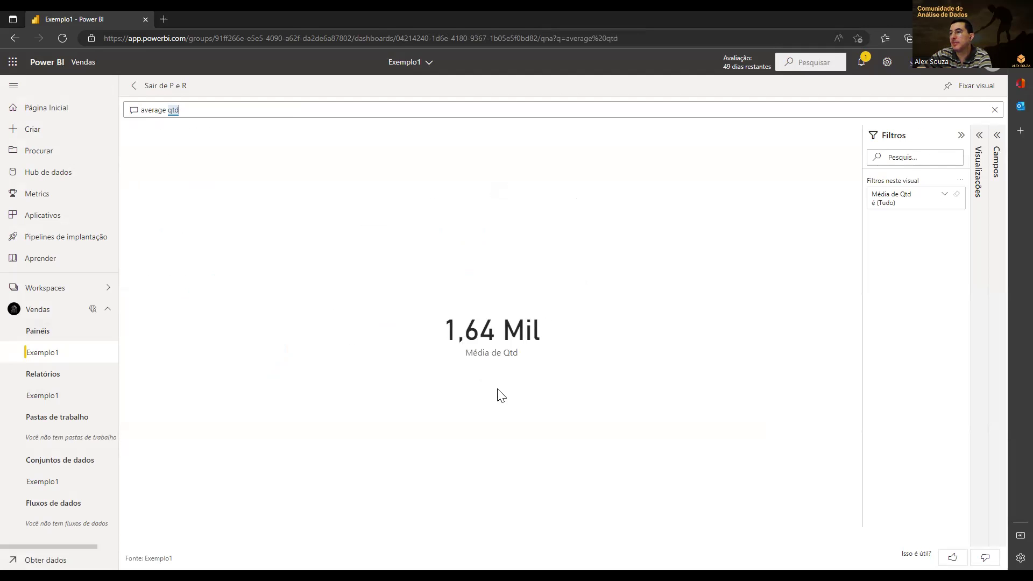
{"action": "left_click", "coordinate": [135, 95]}
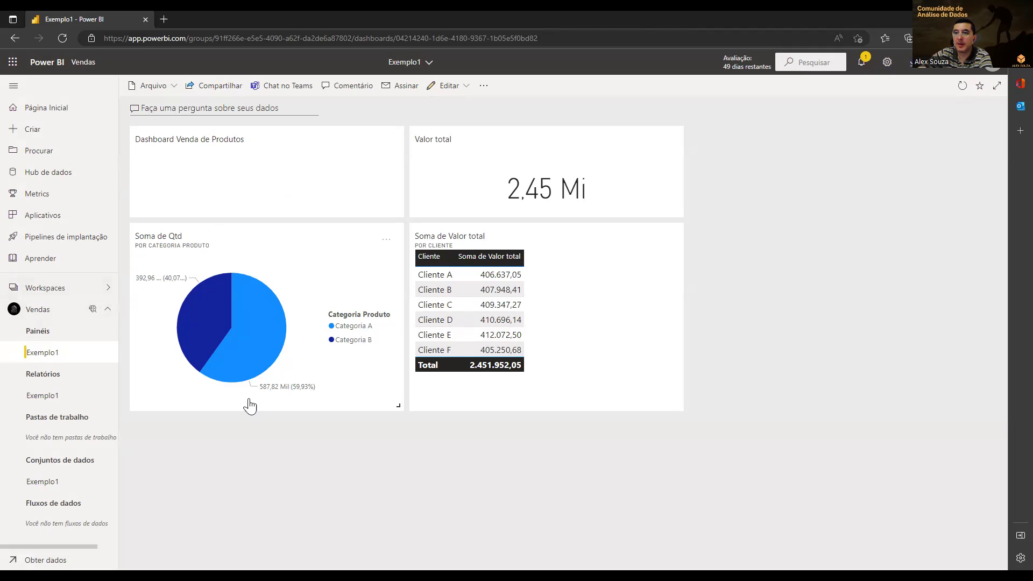
Step: Compare the Vendas workspace's items with the Power BI Service solution diagram in the presentation, and return to the Exemplo1 dashboard
{"action": "left_click", "coordinate": [51, 291]}
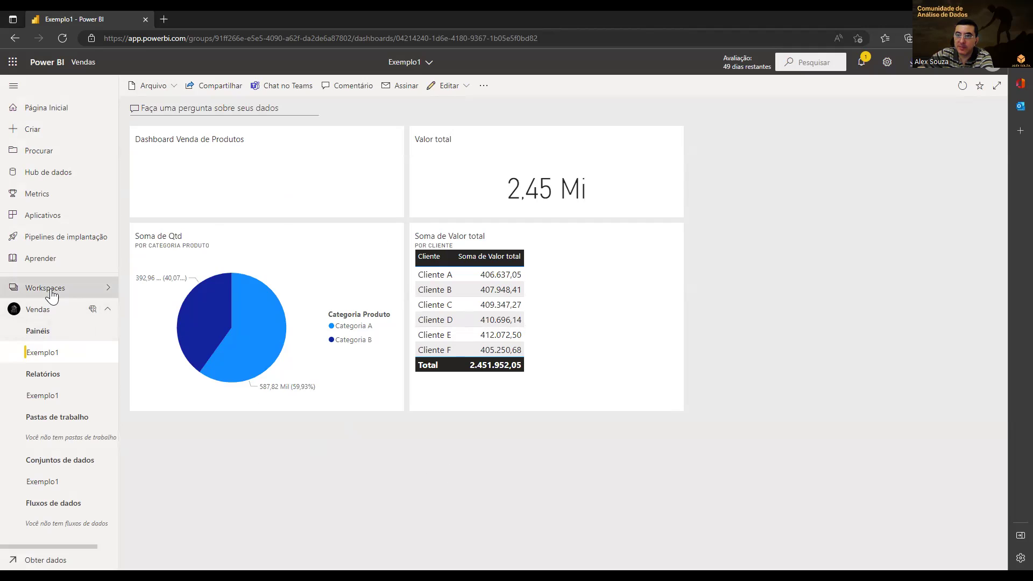
{"action": "left_click", "coordinate": [172, 183]}
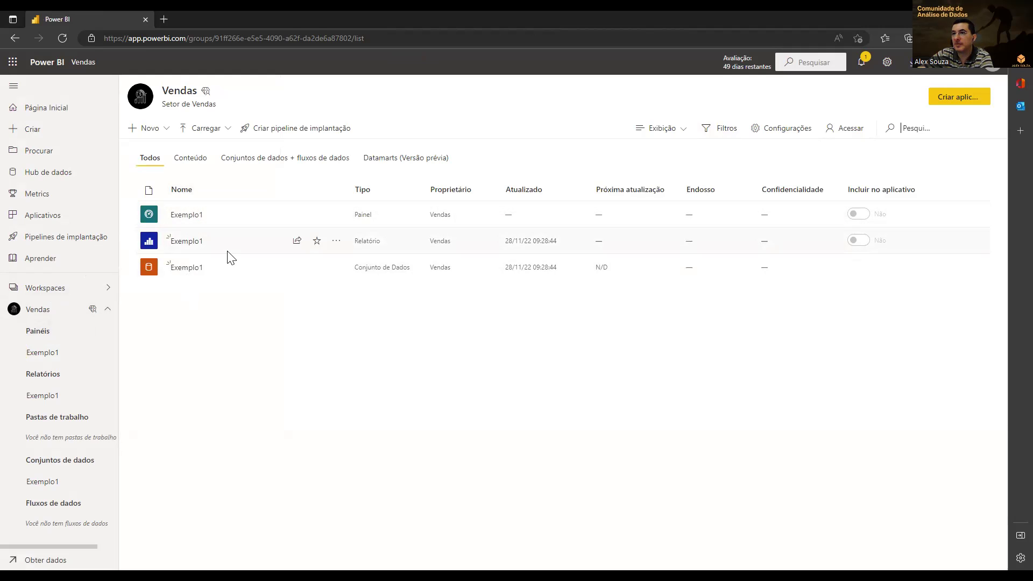
{"action": "key", "text": "alt+Tab"}
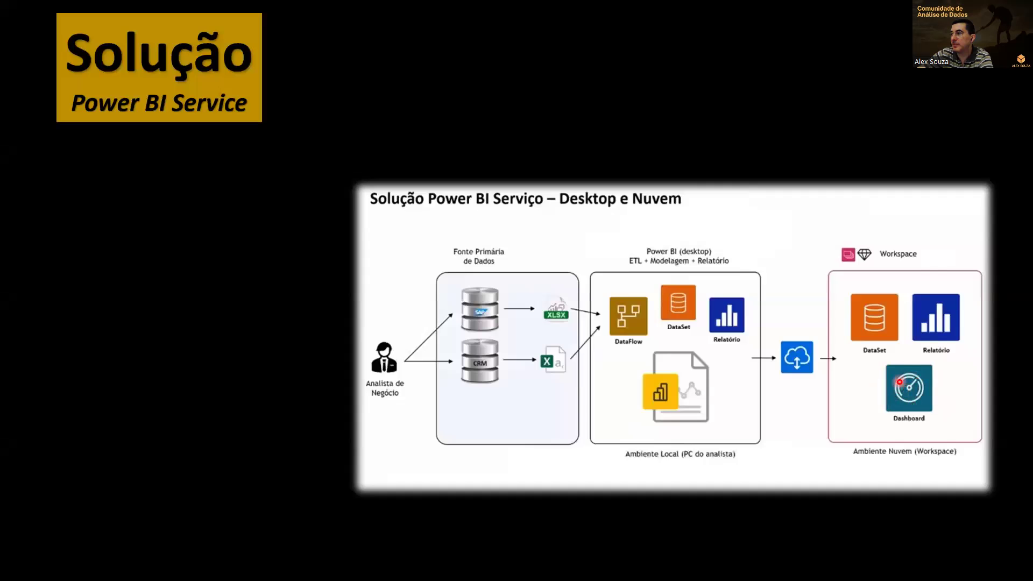
{"action": "key", "text": "alt+Tab"}
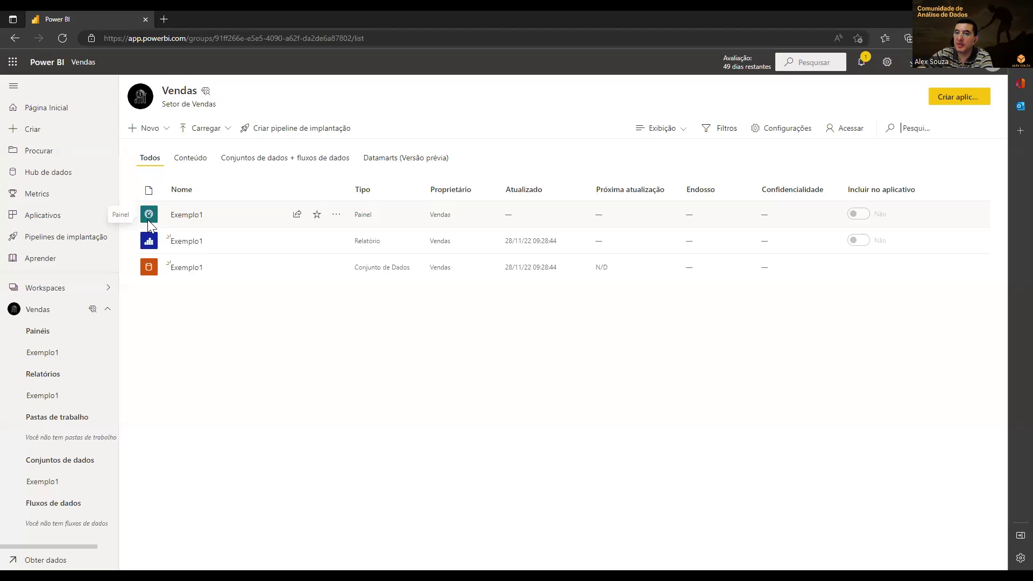
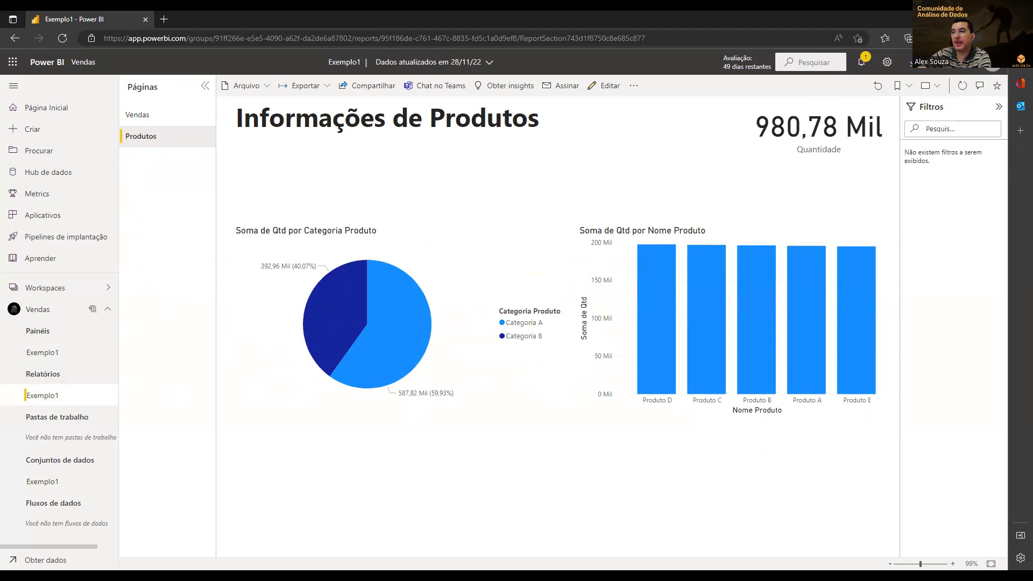
{"action": "left_click", "coordinate": [43, 351]}
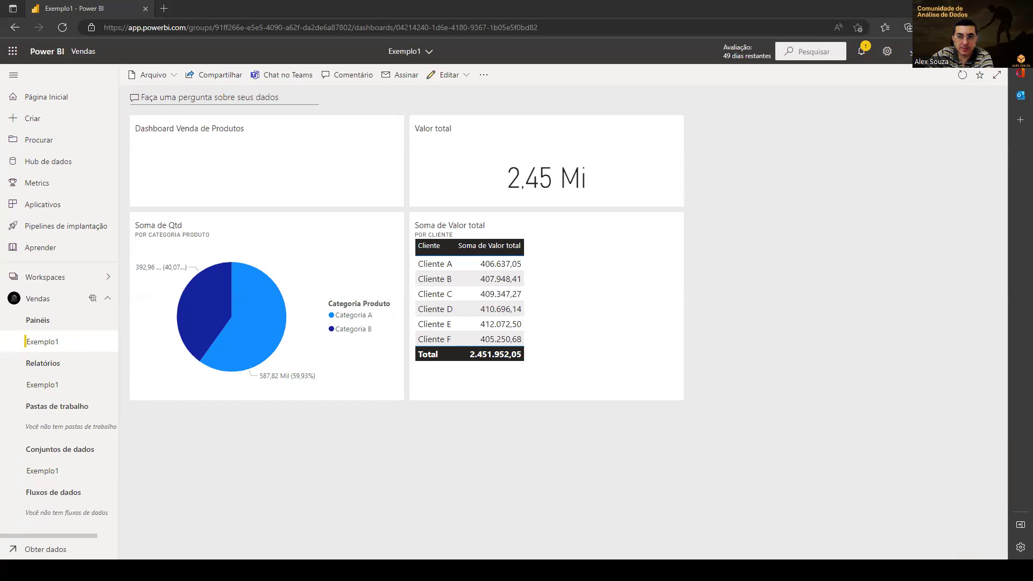
Step: Switch to the Tabela de Vendas.xlsx workbook in Excel and look through the sales rows on the Vendas sheet
{"action": "key", "text": "alt+Tab"}
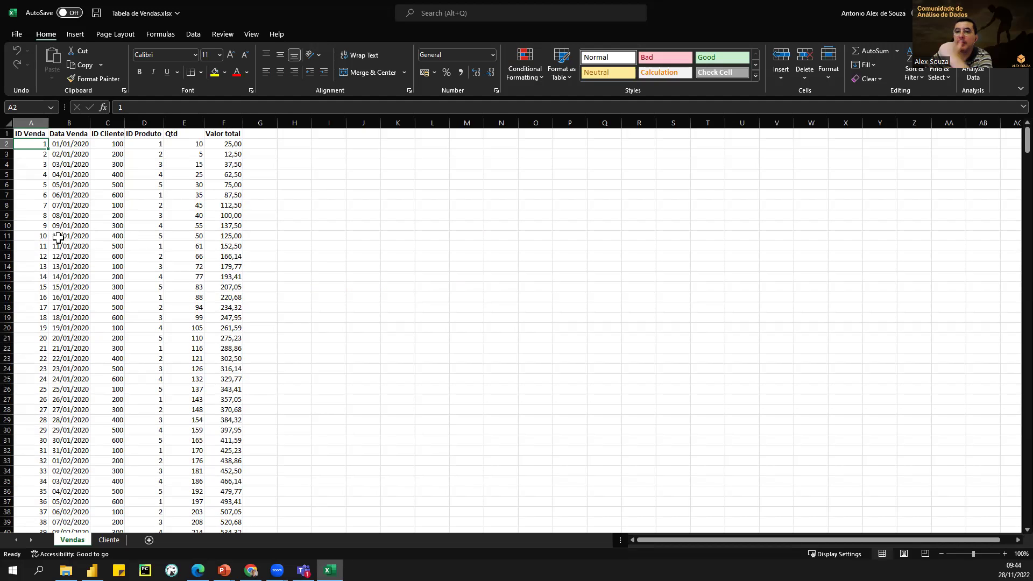
{"action": "scroll", "coordinate": [166, 399], "scroll_direction": "down", "scroll_amount": 20}
{"action": "scroll", "coordinate": [212, 395], "scroll_direction": "down", "scroll_amount": 20}
{"action": "scroll", "coordinate": [197, 396], "scroll_direction": "up", "scroll_amount": 18}
{"action": "scroll", "coordinate": [202, 395], "scroll_direction": "up", "scroll_amount": 20}
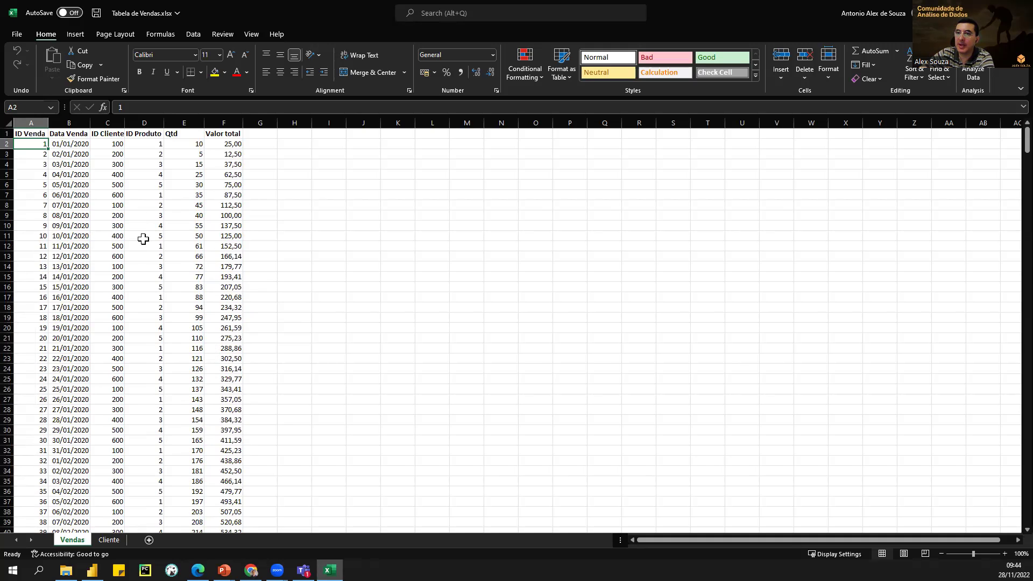
{"action": "scroll", "coordinate": [162, 231], "scroll_direction": "down", "scroll_amount": 20}
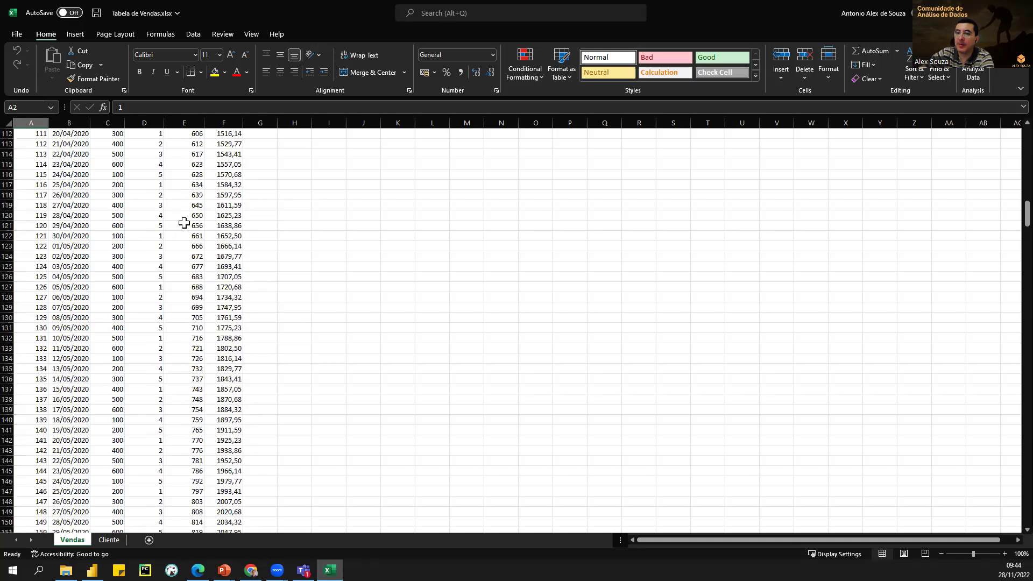
{"action": "scroll", "coordinate": [186, 226], "scroll_direction": "down", "scroll_amount": 20}
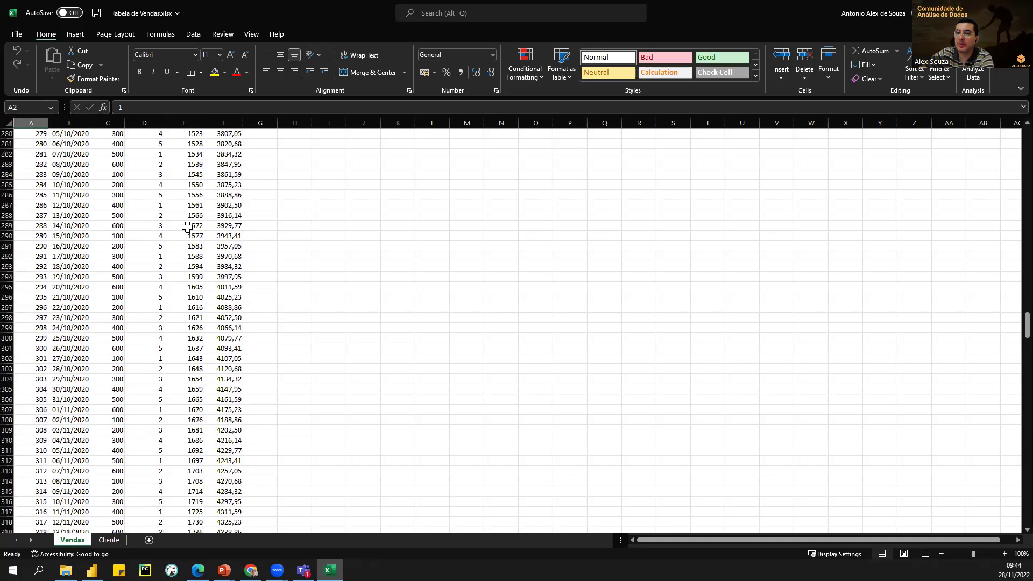
{"action": "scroll", "coordinate": [188, 228], "scroll_direction": "up", "scroll_amount": 20}
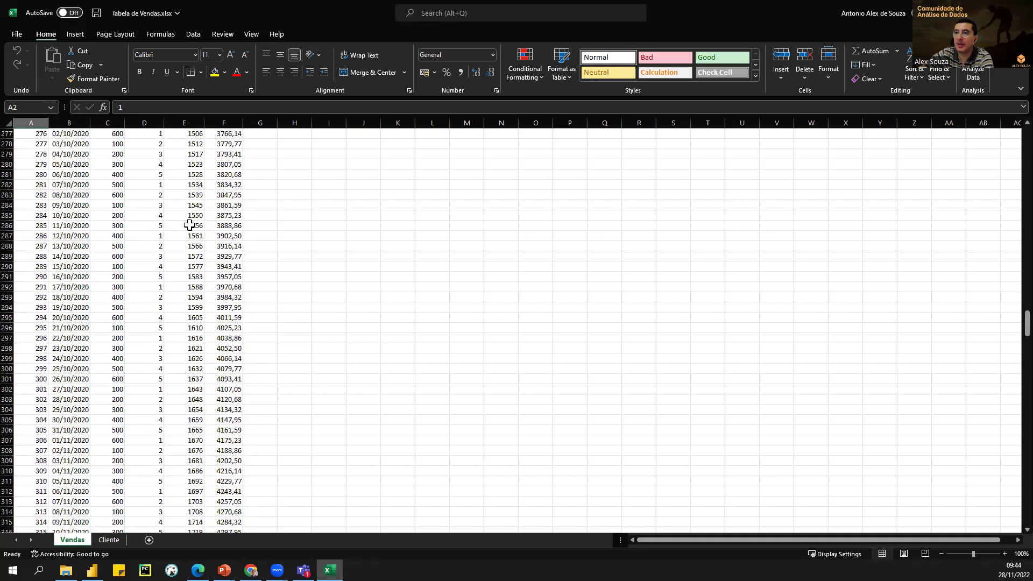
{"action": "scroll", "coordinate": [190, 221], "scroll_direction": "up", "scroll_amount": 20}
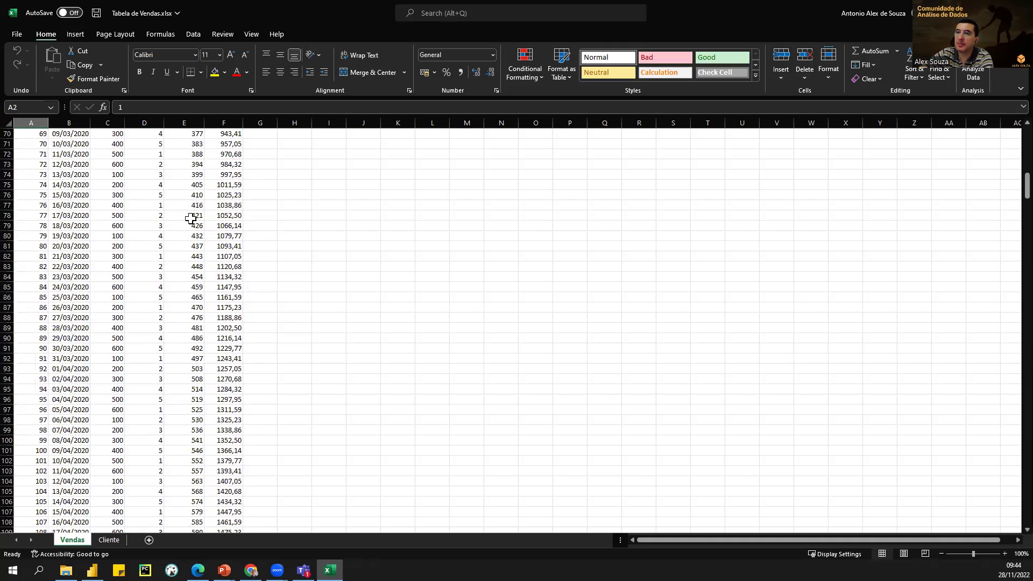
{"action": "scroll", "coordinate": [190, 218], "scroll_direction": "up", "scroll_amount": 2}
{"action": "scroll", "coordinate": [1008, 138], "scroll_direction": "down", "scroll_amount": 7}
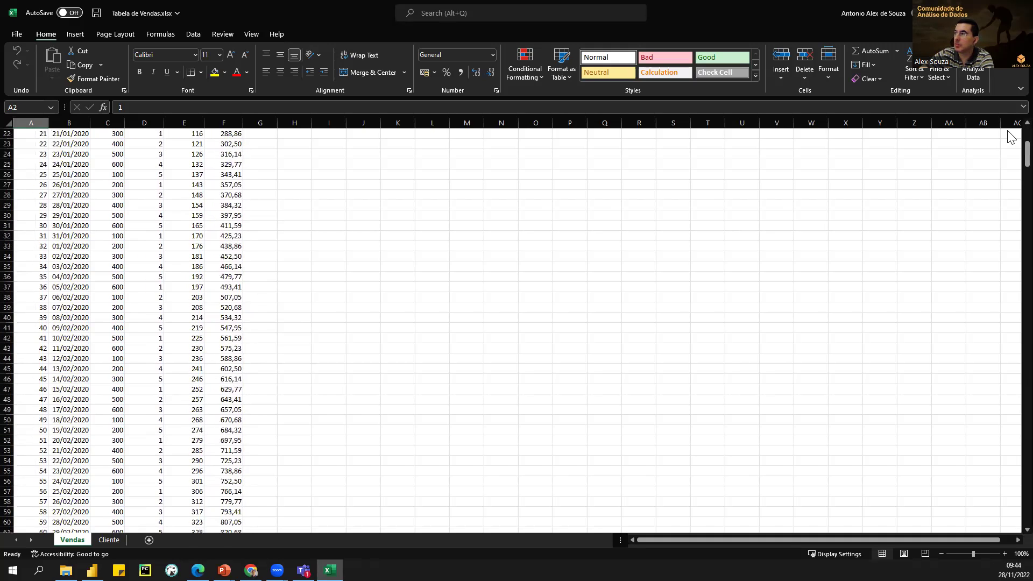
{"action": "mouse_move", "coordinate": [1008, 156]}
{"action": "left_mouse_down"}
{"action": "mouse_move", "coordinate": [1009, 399]}
{"action": "mouse_move", "coordinate": [995, 465]}
{"action": "mouse_move", "coordinate": [970, 417]}
{"action": "mouse_move", "coordinate": [1008, 126]}
{"action": "mouse_move", "coordinate": [1008, 168]}
{"action": "left_mouse_up"}
{"action": "left_click", "coordinate": [1008, 169]}
{"action": "left_click", "coordinate": [1008, 293]}
{"action": "left_click_drag", "start_coordinate": [1009, 379], "coordinate": [1009, 135]}
Step: Select the Valor total column's data to sum it, and compare the sum with the Exemplo1 report in Power BI Desktop
{"action": "left_click", "coordinate": [240, 132]}
{"action": "key", "text": "ctrl+shift+Down"}
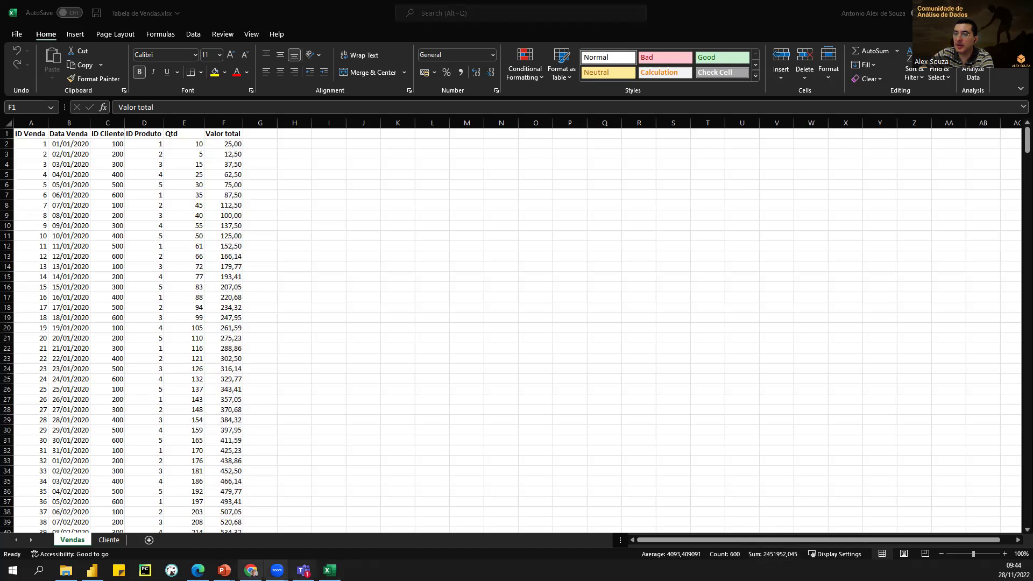
{"action": "left_click", "coordinate": [92, 570]}
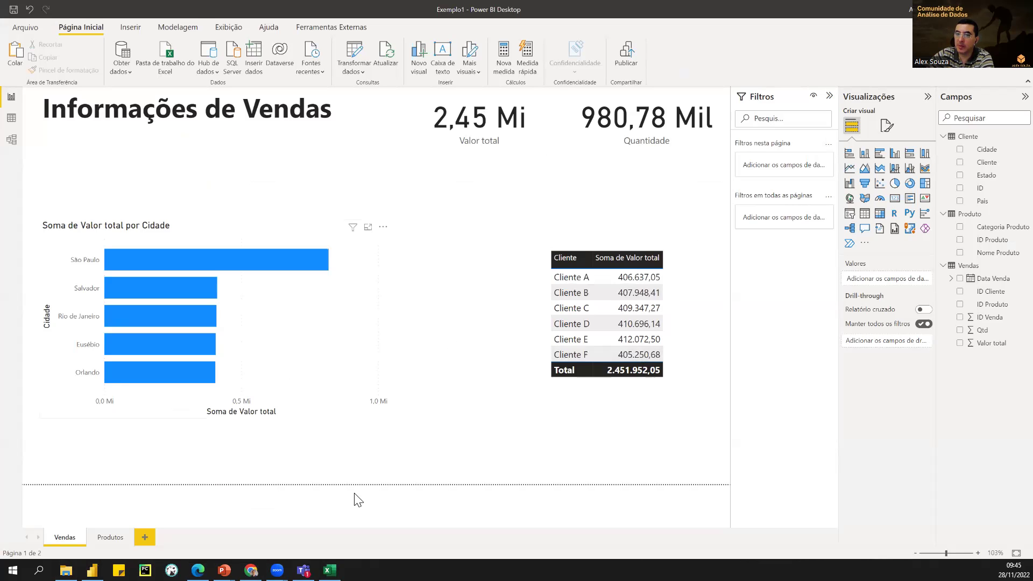
Step: Return to the Excel workbook and duplicate the last sales record, A600:F600, into row 601 of the Vendas sheet
{"action": "left_click", "coordinate": [329, 570]}
{"action": "scroll", "coordinate": [267, 399], "scroll_direction": "down", "scroll_amount": 20}
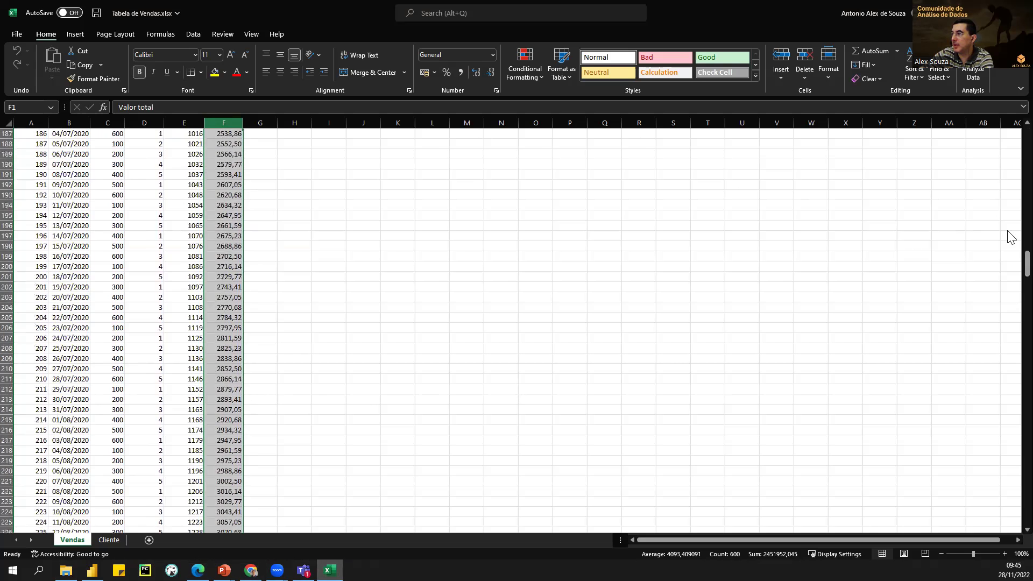
{"action": "left_click_drag", "start_coordinate": [1008, 272], "coordinate": [1008, 536]}
{"action": "scroll", "coordinate": [427, 238], "scroll_direction": "down", "scroll_amount": 10}
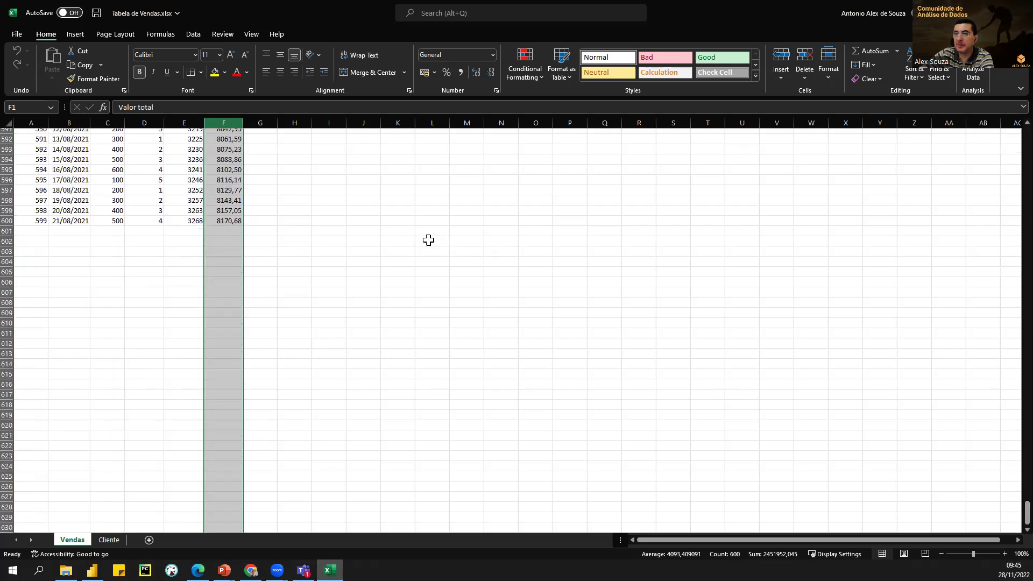
{"action": "left_click", "coordinate": [36, 221]}
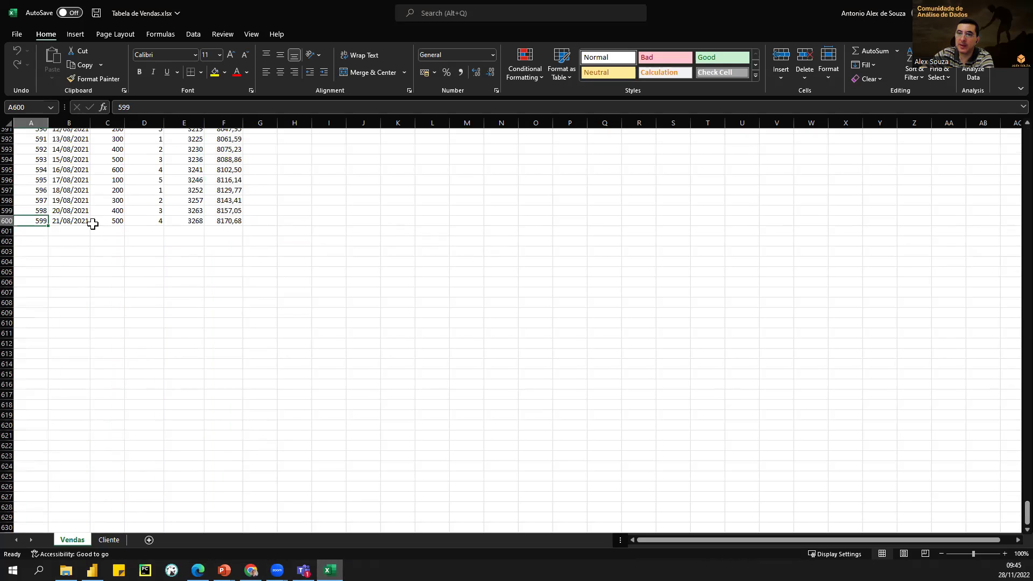
{"action": "key", "text": "shift+Right"}
{"action": "key", "text": "shift+Right"}
{"action": "key", "text": "shift+Right"}
{"action": "key", "text": "shift+Right"}
{"action": "key", "text": "shift+Right"}
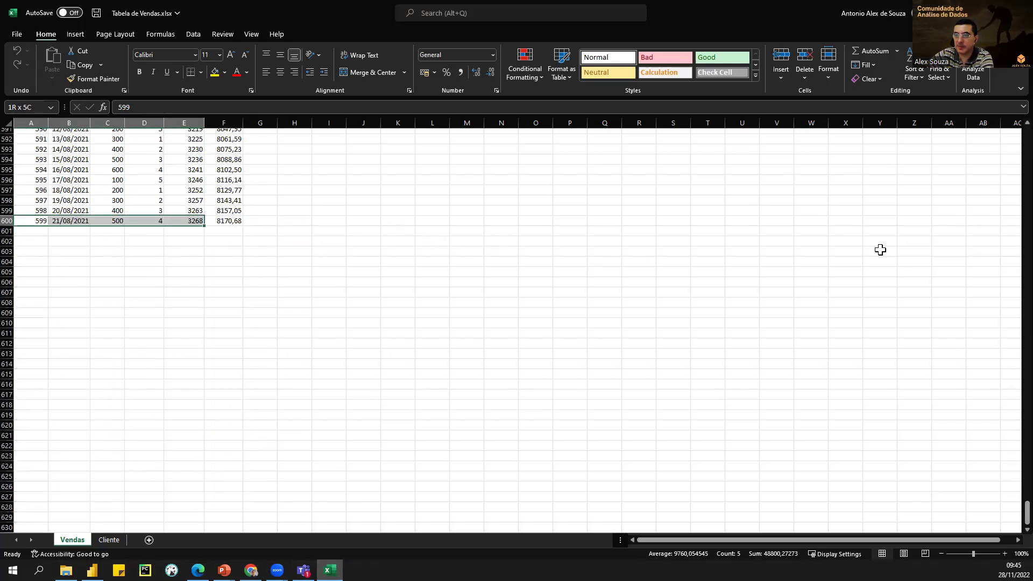
{"action": "key", "text": "ctrl+c"}
{"action": "key", "text": "Down"}
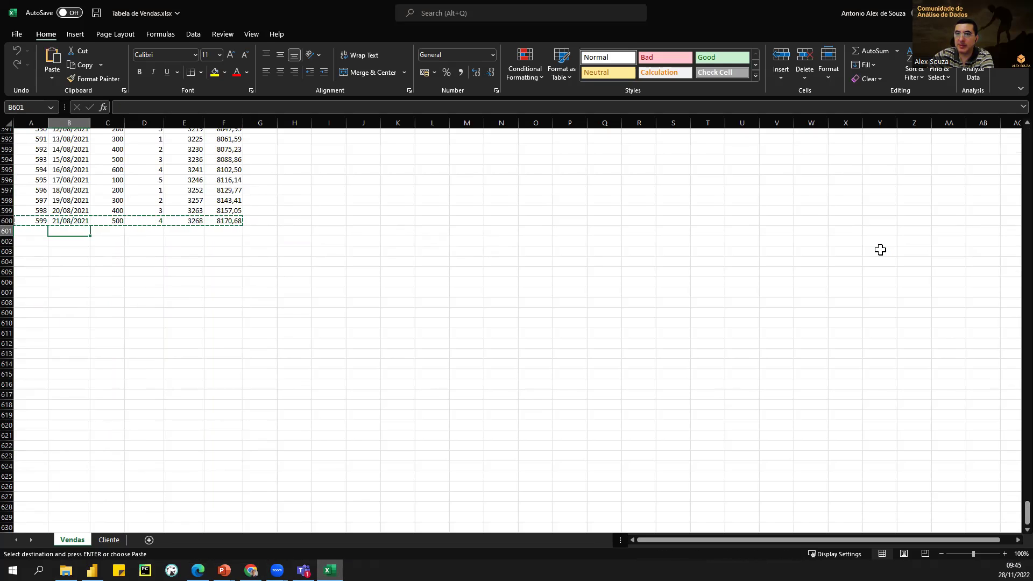
{"action": "key", "text": "ctrl+v"}
{"action": "key", "text": "Escape"}
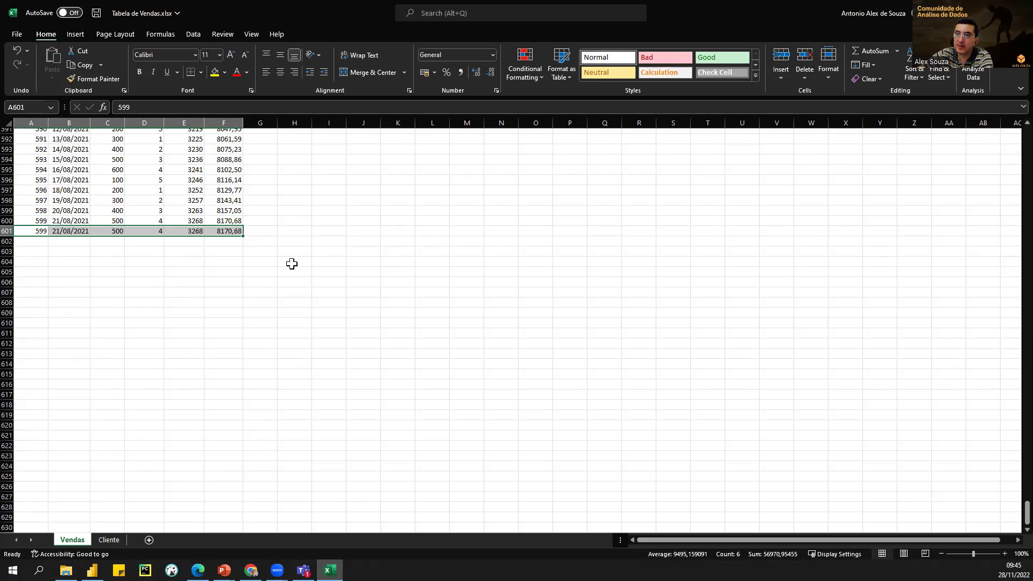
Step: Set the ID Venda of the copied record in row 601 to 600 and save the workbook
{"action": "left_click", "coordinate": [63, 232]}
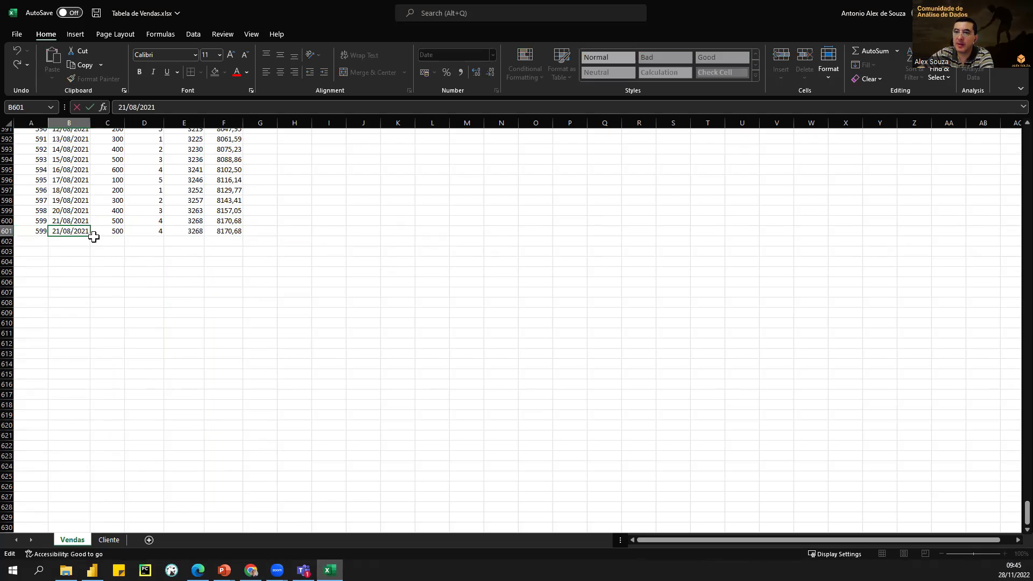
{"action": "left_click", "coordinate": [115, 241]}
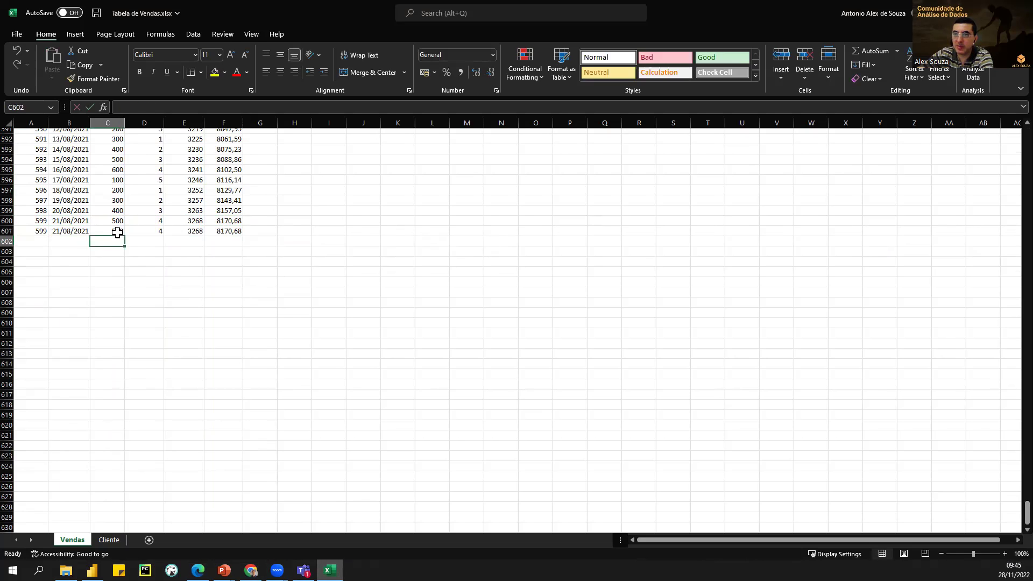
{"action": "left_click", "coordinate": [45, 232]}
{"action": "type", "text": "600"}
{"action": "key", "text": "Return"}
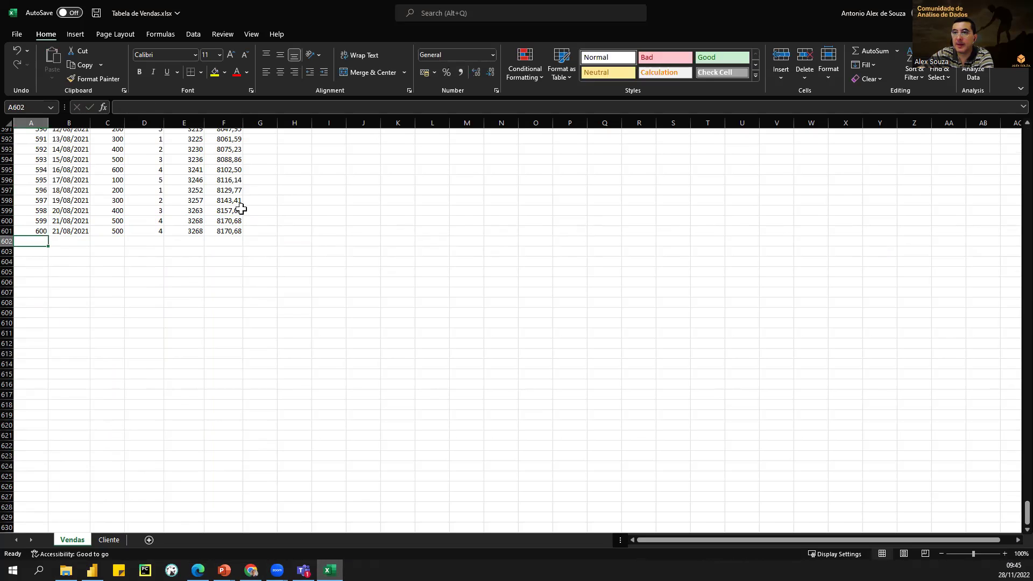
{"action": "left_click", "coordinate": [96, 14]}
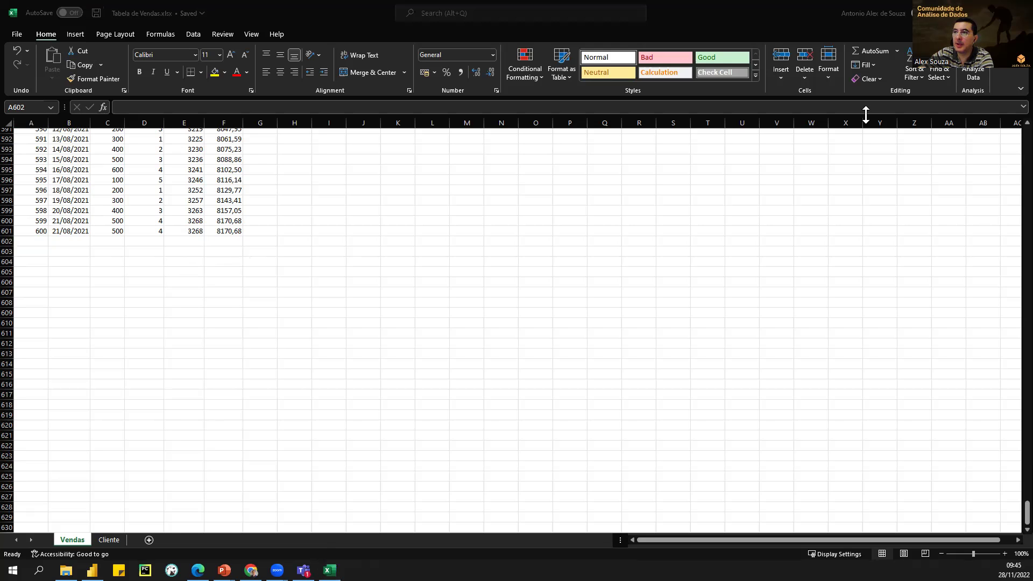
Step: Switch to Power BI Desktop and refresh the Exemplo1 report's data from the source workbook
{"action": "key", "text": "alt+Tab"}
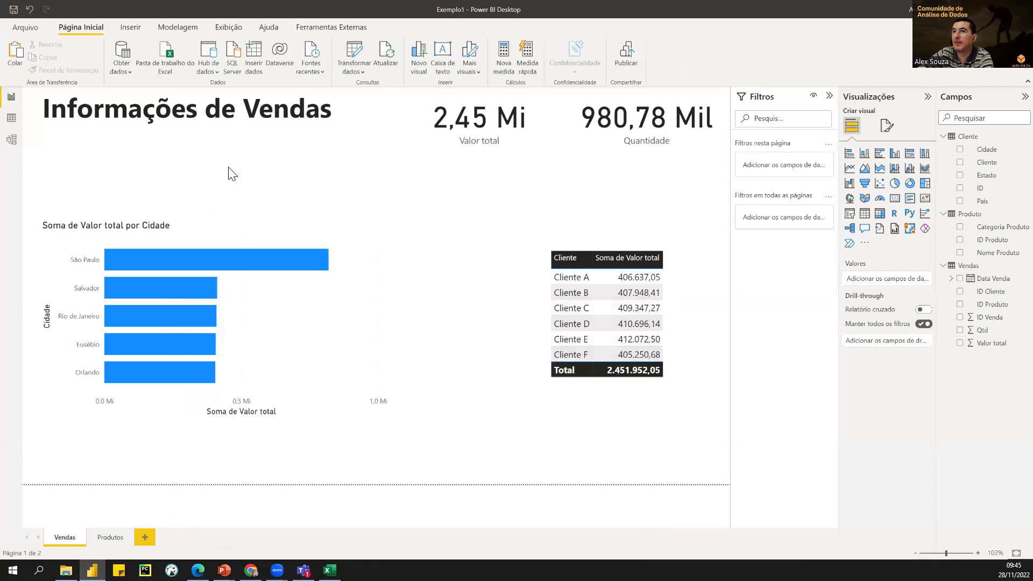
{"action": "left_click", "coordinate": [396, 62]}
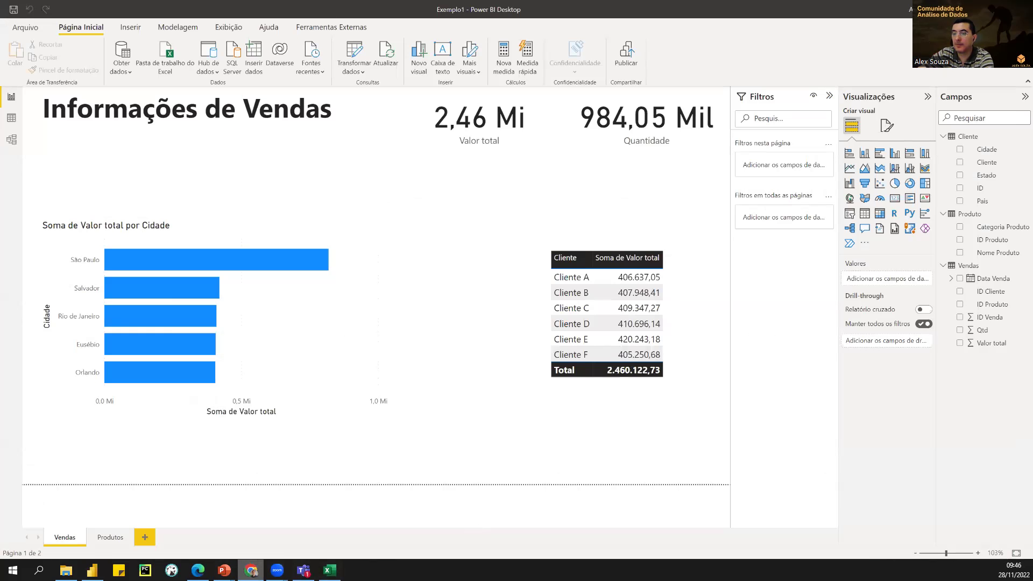
Step: Switch to Power BI Service in the browser, open the published Exemplo1 report's Vendas page and refresh its visuals
{"action": "left_click", "coordinate": [198, 570]}
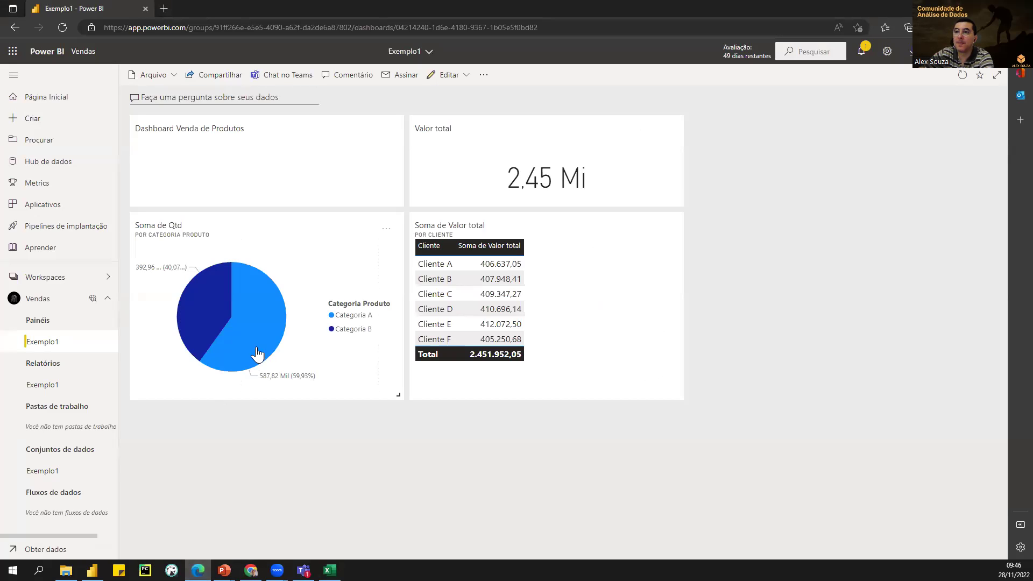
{"action": "left_click", "coordinate": [51, 385]}
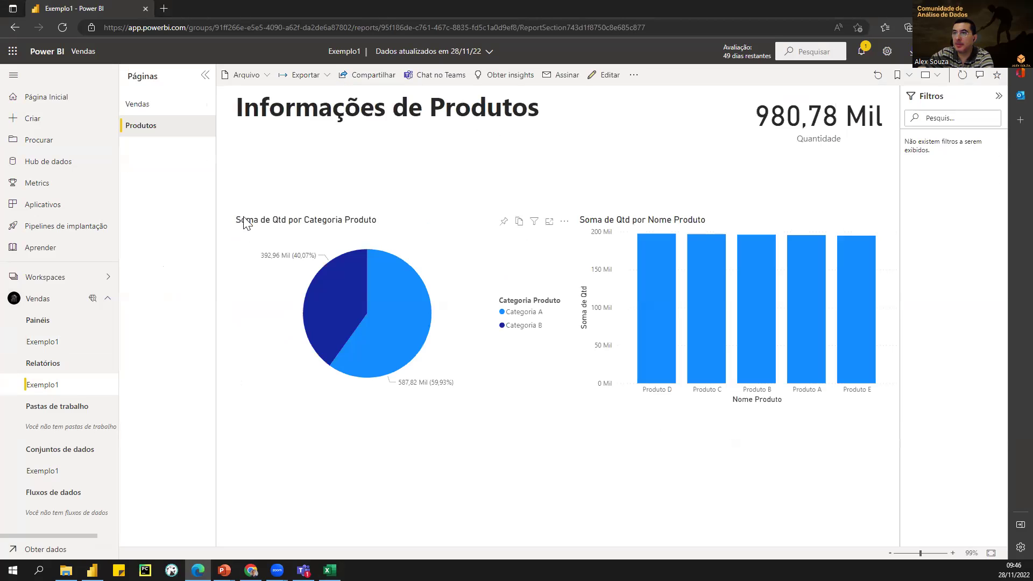
{"action": "left_click", "coordinate": [149, 107]}
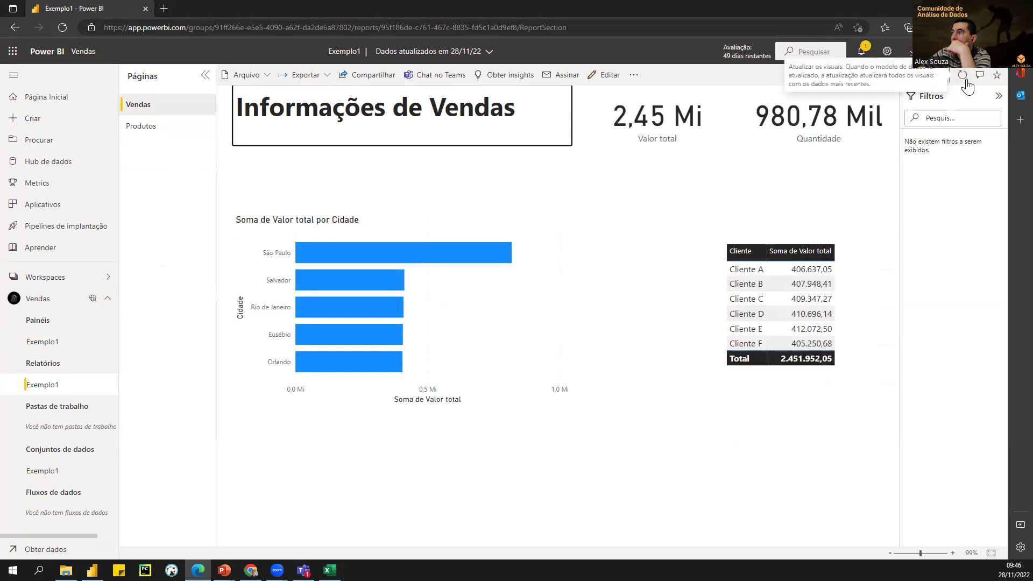
{"action": "left_click", "coordinate": [963, 76]}
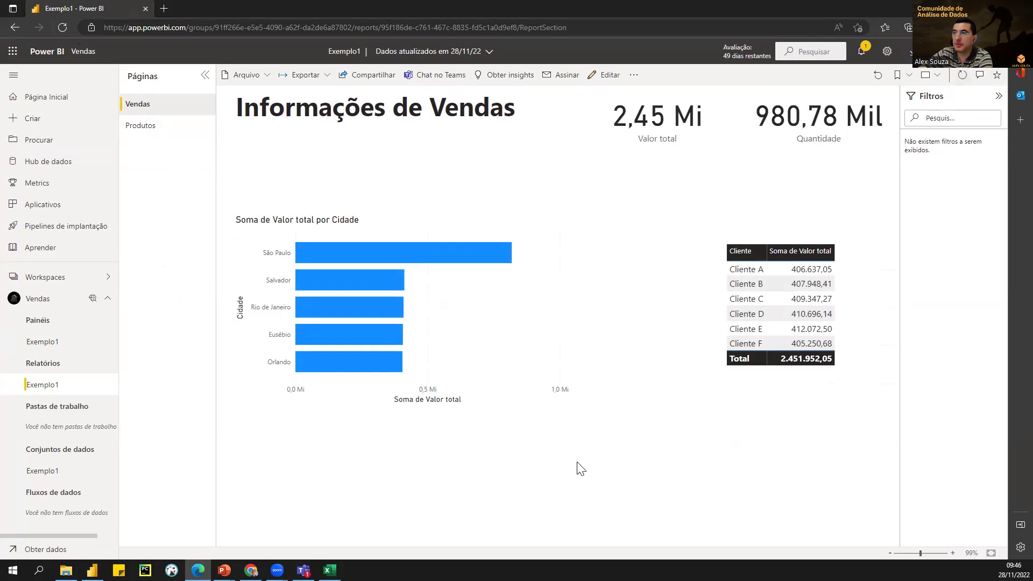
Step: Switch to the PowerPoint slide show and go from the Power BI Service solution slide to the Arquitetura slide
{"action": "mouse_move", "coordinate": [225, 570]}
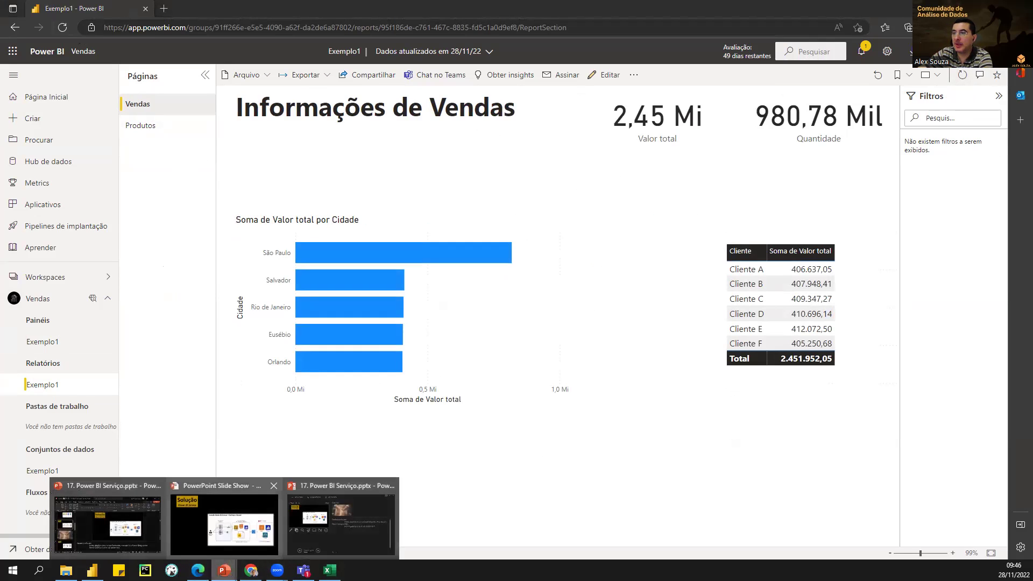
{"action": "left_click", "coordinate": [224, 529]}
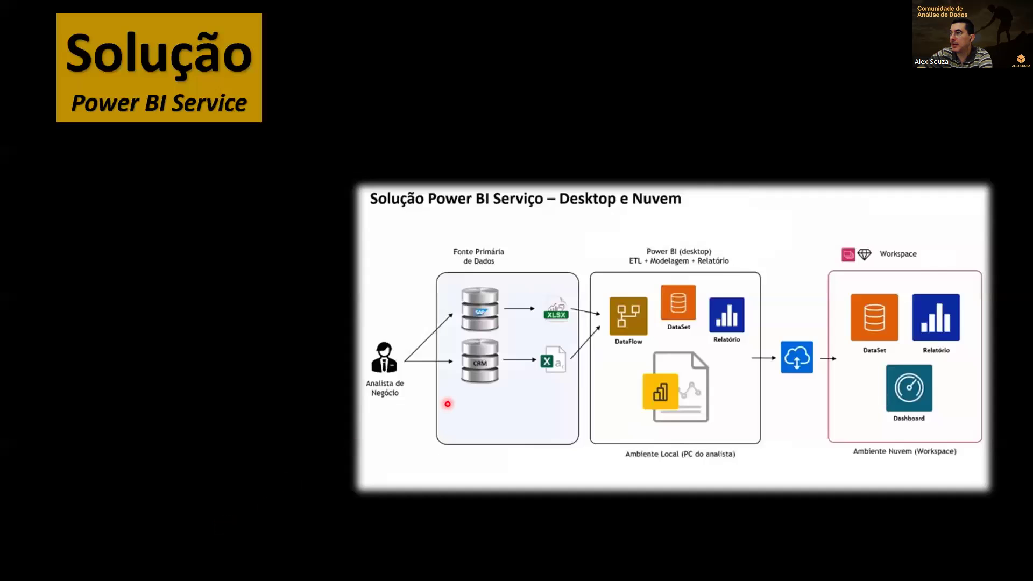
{"action": "key", "text": "Right"}
{"action": "key", "text": "Right"}
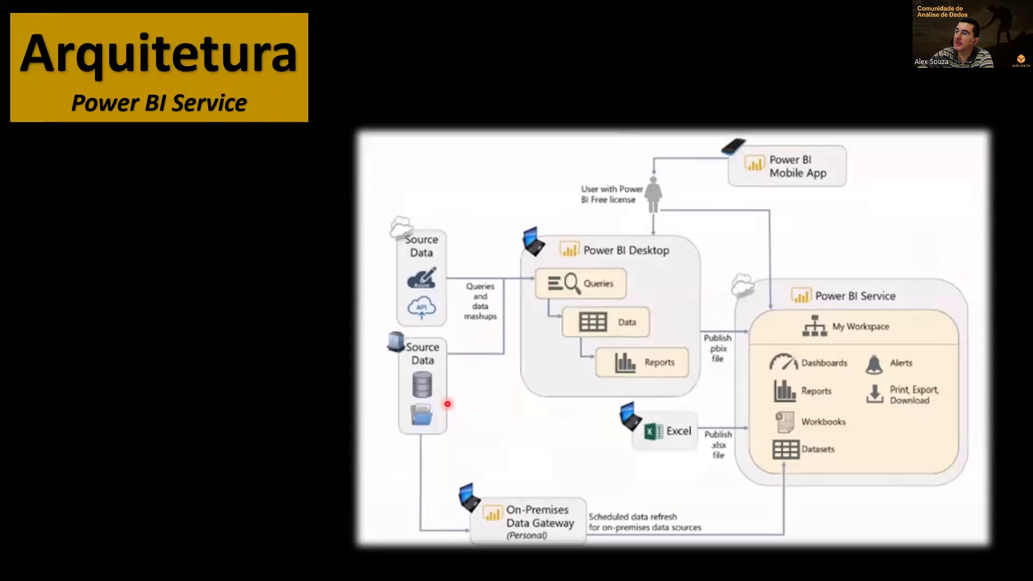
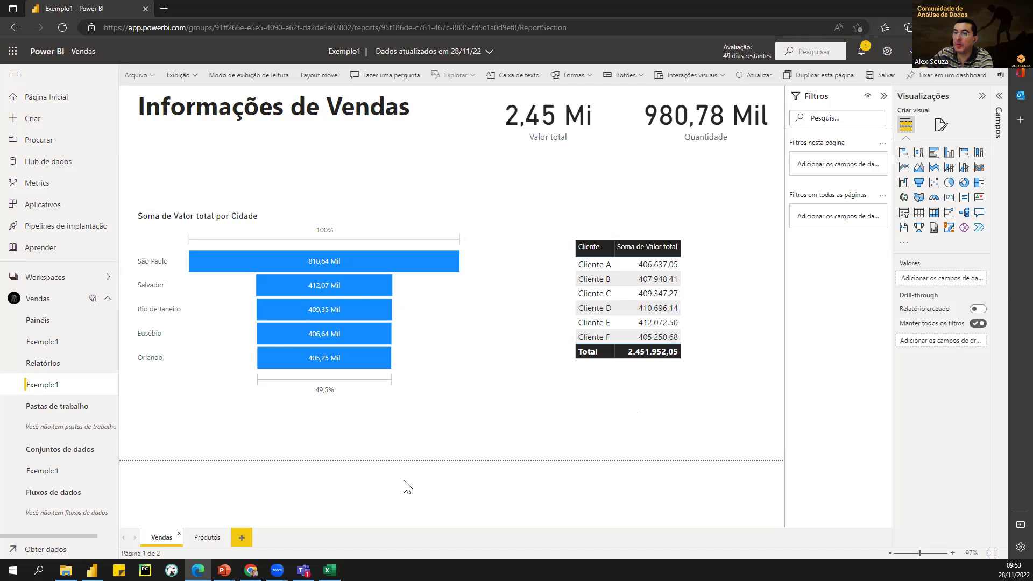
Step: Save the Exemplo1 report in Power BI Desktop and publish it to Power BI Service, replacing the existing Exemplo1 dataset
{"action": "mouse_move", "coordinate": [294, 342]}
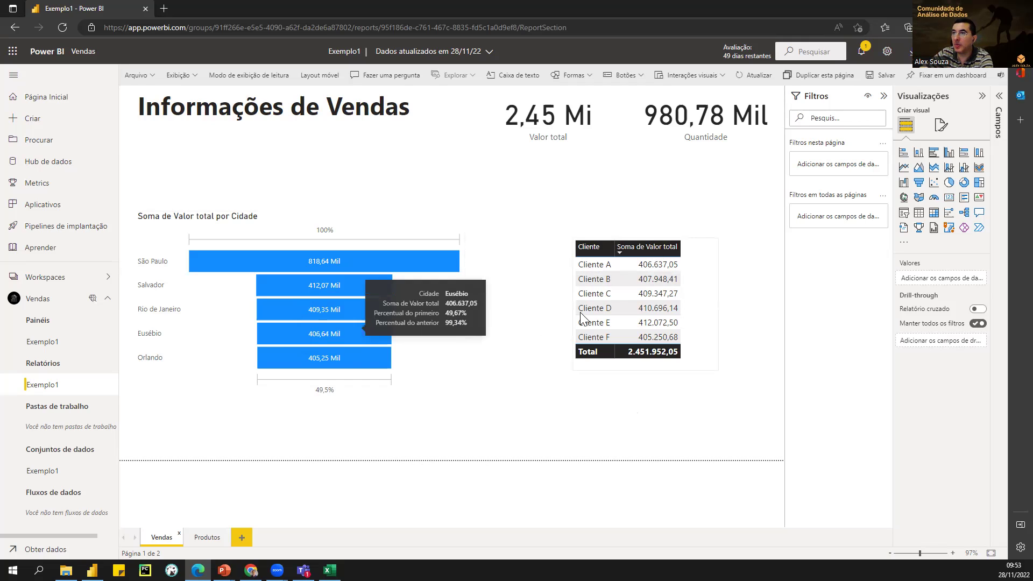
{"action": "left_click", "coordinate": [92, 570]}
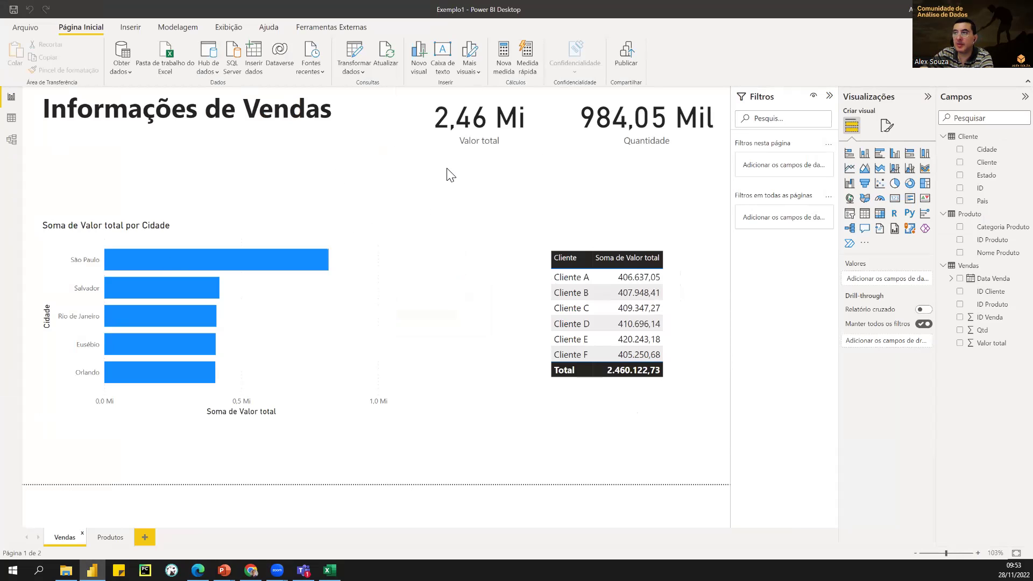
{"action": "left_click", "coordinate": [627, 64]}
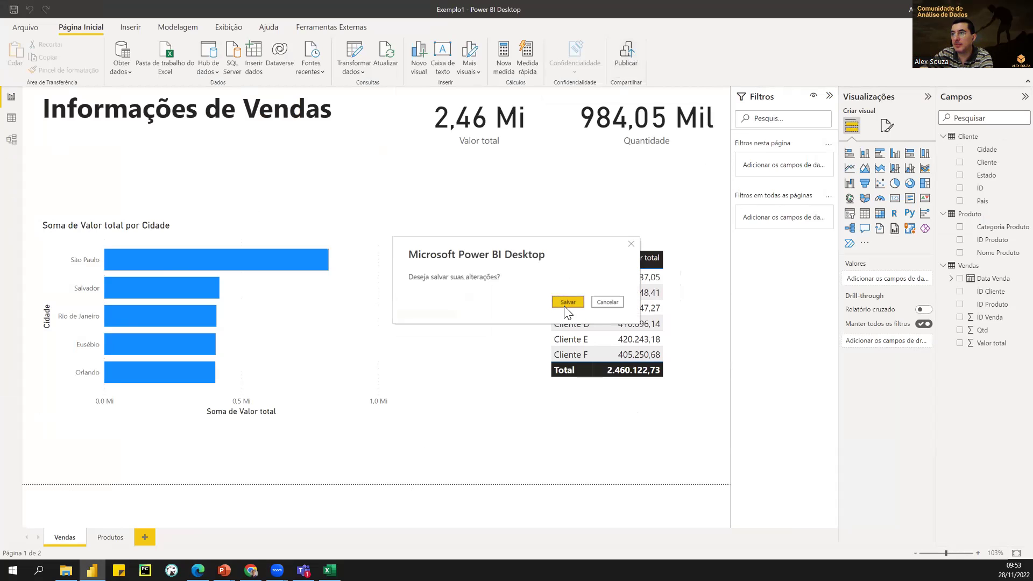
{"action": "left_click", "coordinate": [565, 307]}
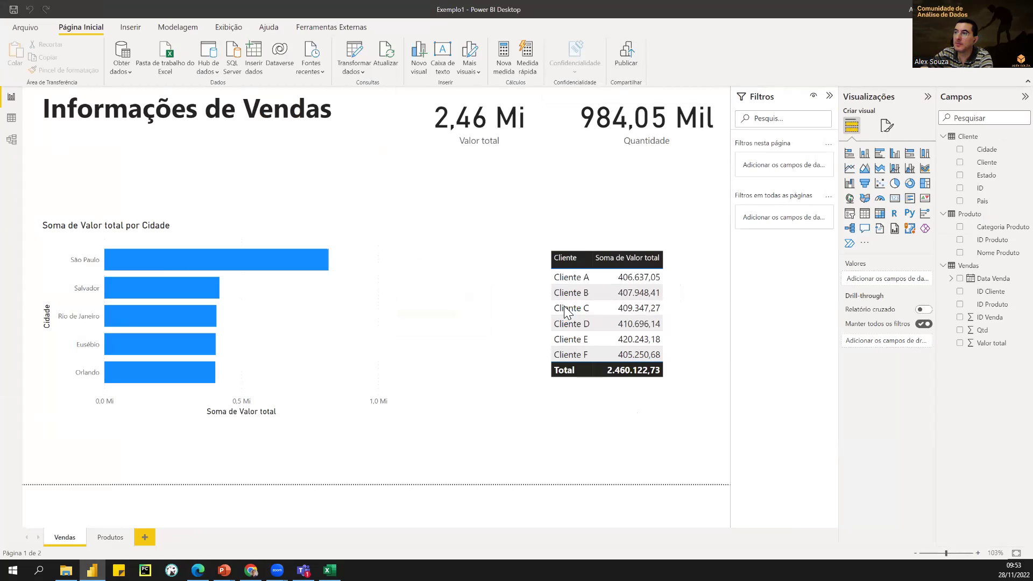
{"action": "key", "text": "Escape"}
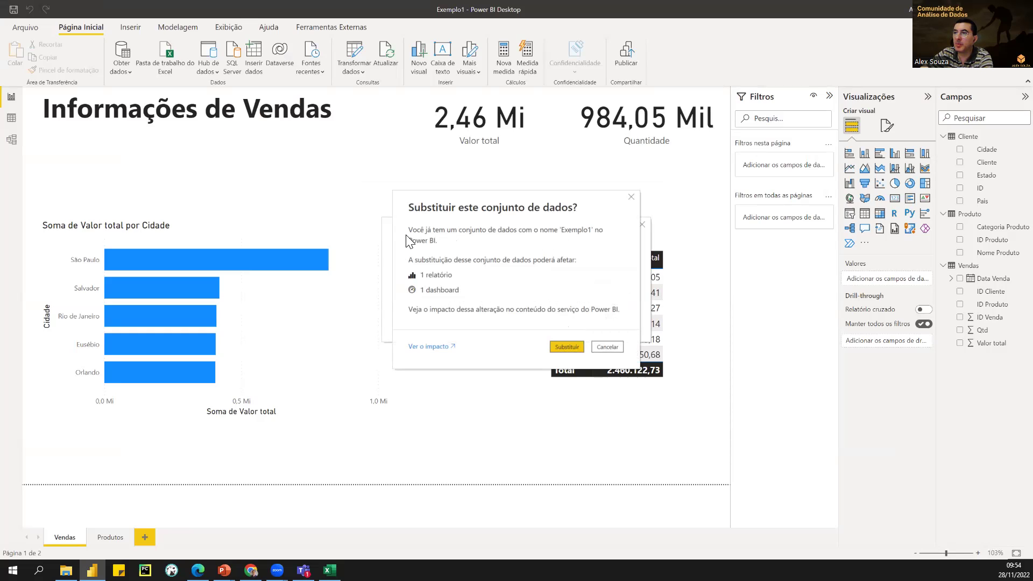
{"action": "left_click", "coordinate": [562, 347]}
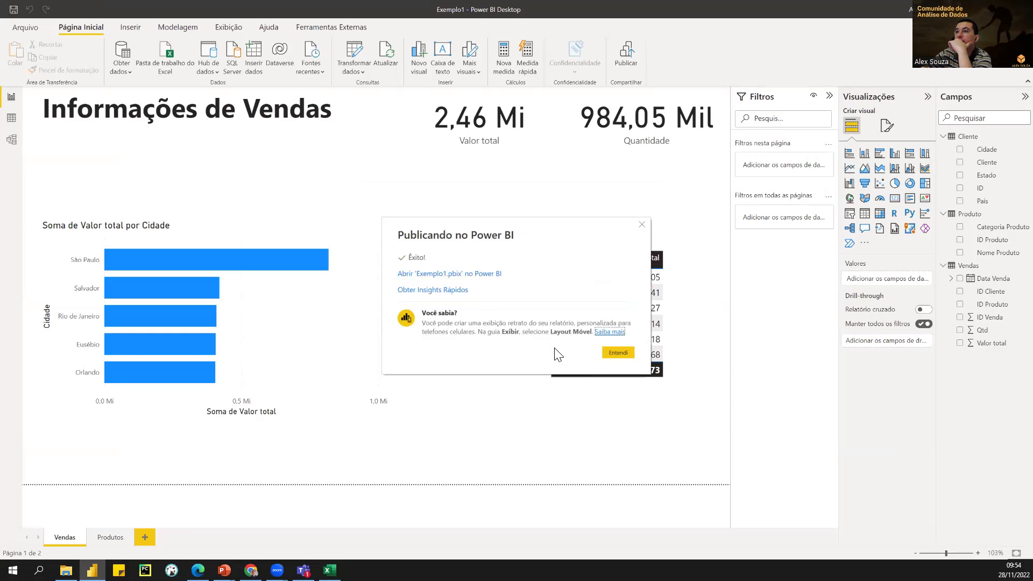
Step: Dismiss the publish confirmation, switch to Power BI Service in the browser and refresh the Exemplo1 report's visuals
{"action": "left_click", "coordinate": [623, 355]}
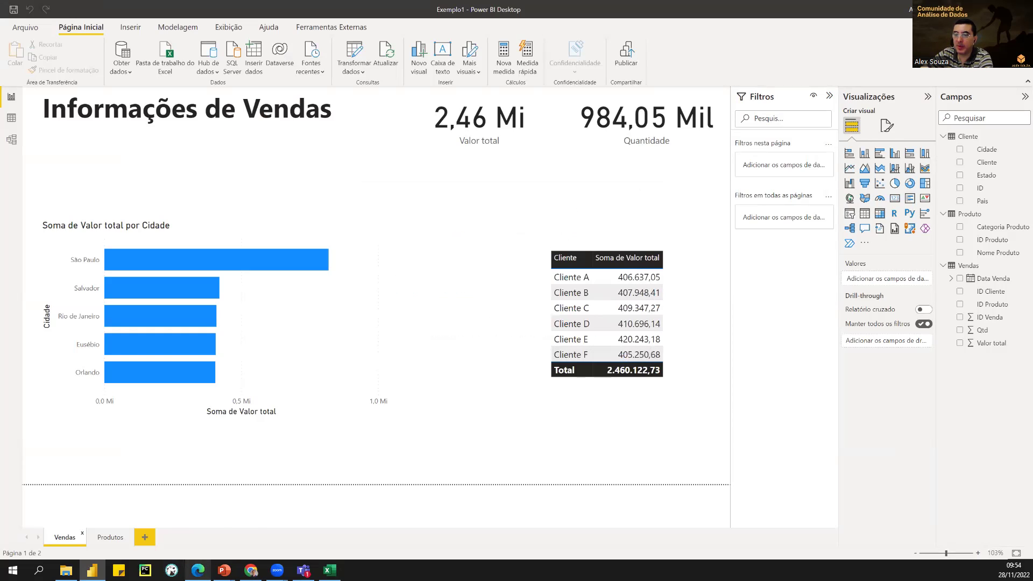
{"action": "mouse_move", "coordinate": [197, 570]}
{"action": "left_click", "coordinate": [207, 525]}
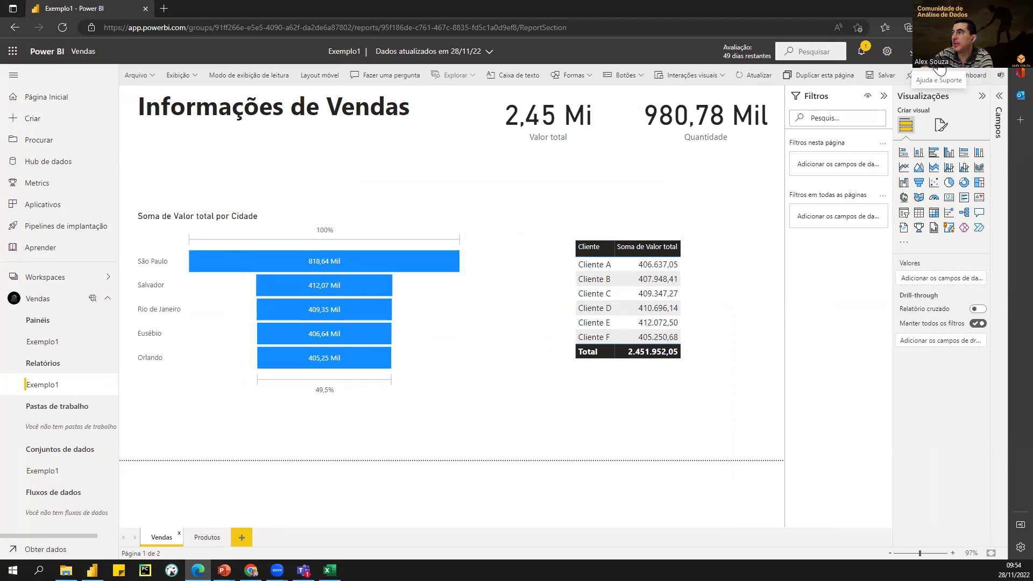
{"action": "left_click", "coordinate": [757, 80]}
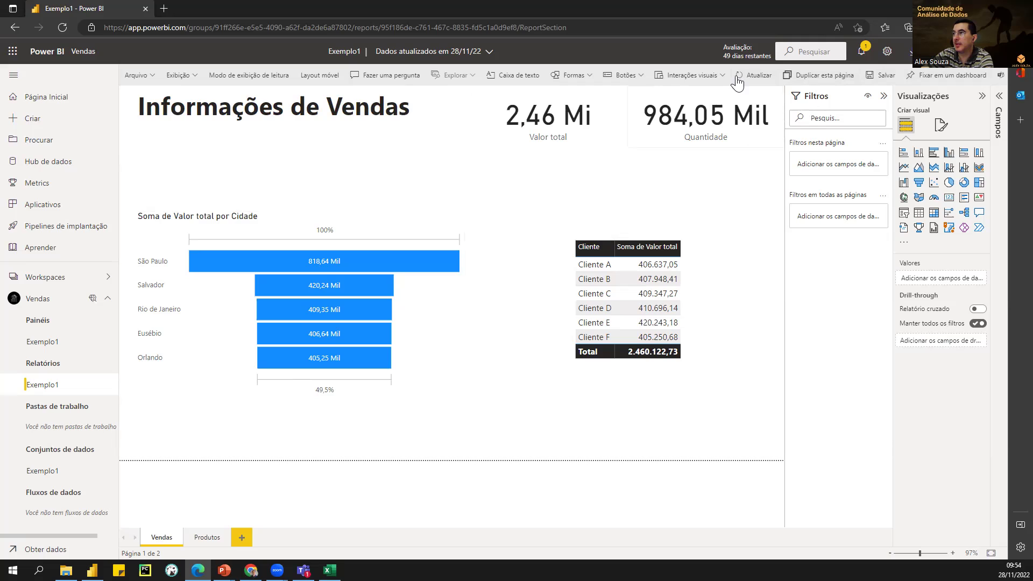
{"action": "left_click", "coordinate": [530, 131]}
{"action": "left_click", "coordinate": [209, 542]}
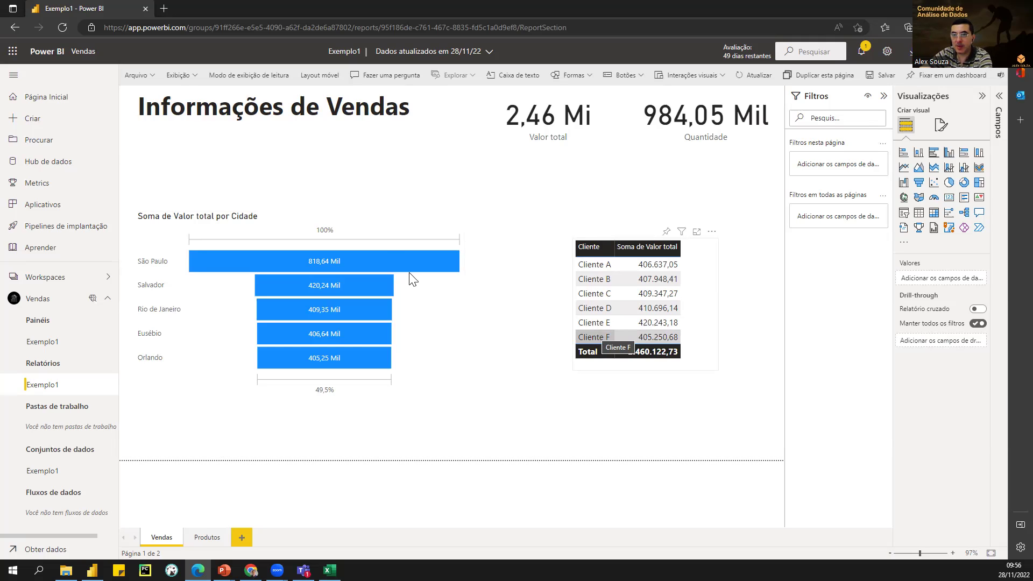
Step: Open the Exemplo1 dashboard, compare its Valor total tile with the source report page, and check the tile's available options
{"action": "left_click", "coordinate": [54, 343]}
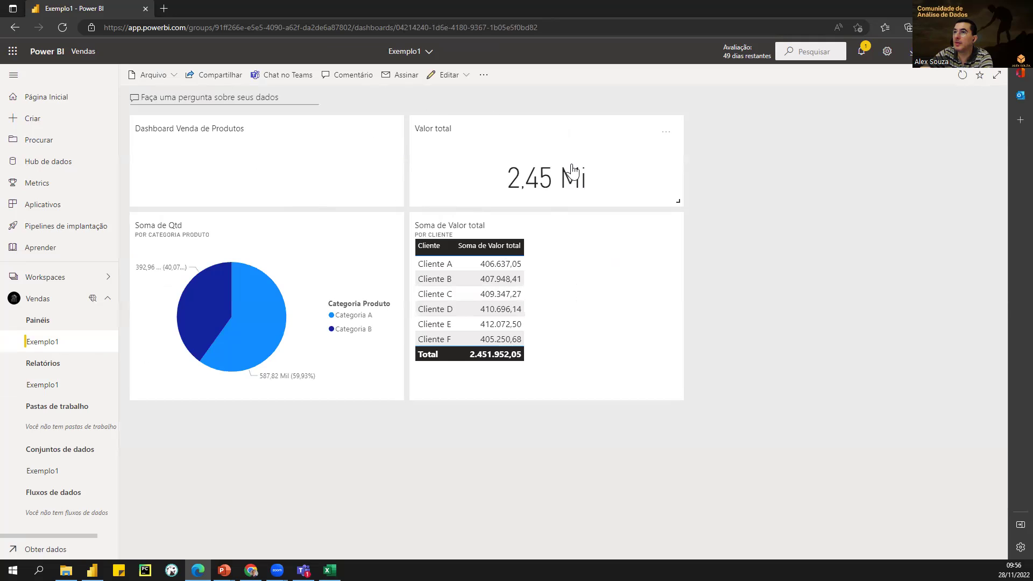
{"action": "left_click", "coordinate": [560, 186]}
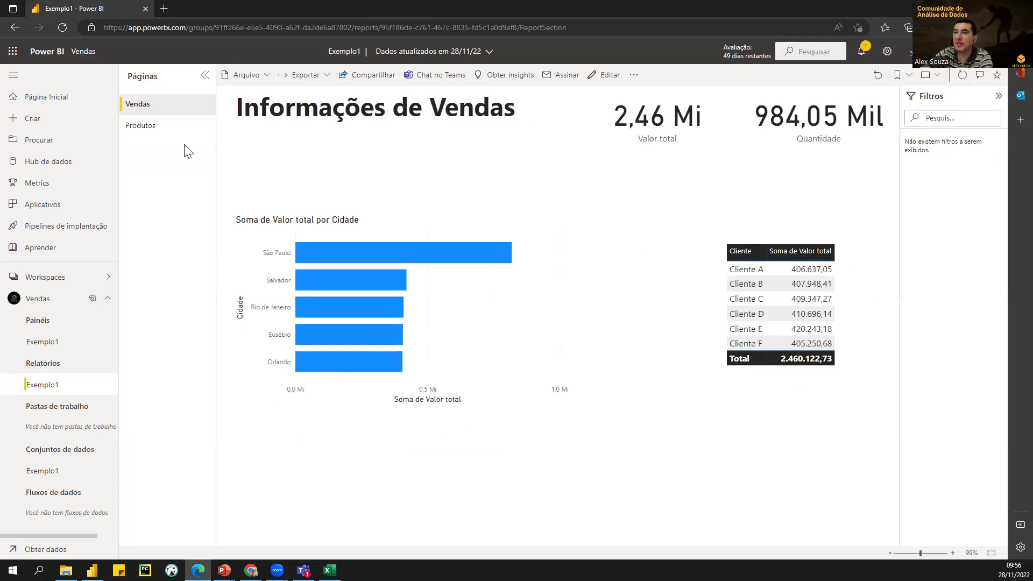
{"action": "left_click", "coordinate": [46, 349]}
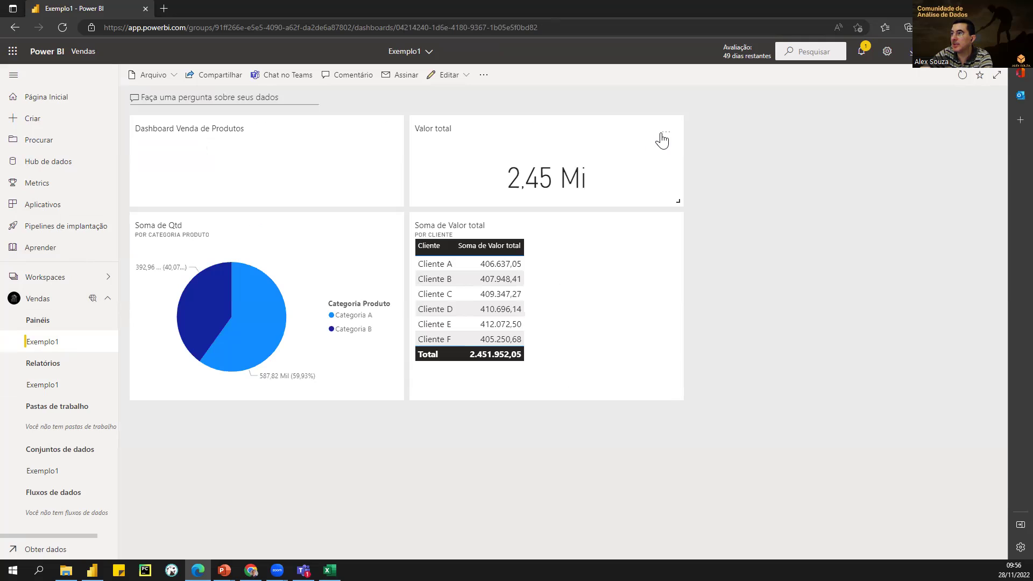
{"action": "left_click", "coordinate": [665, 133]}
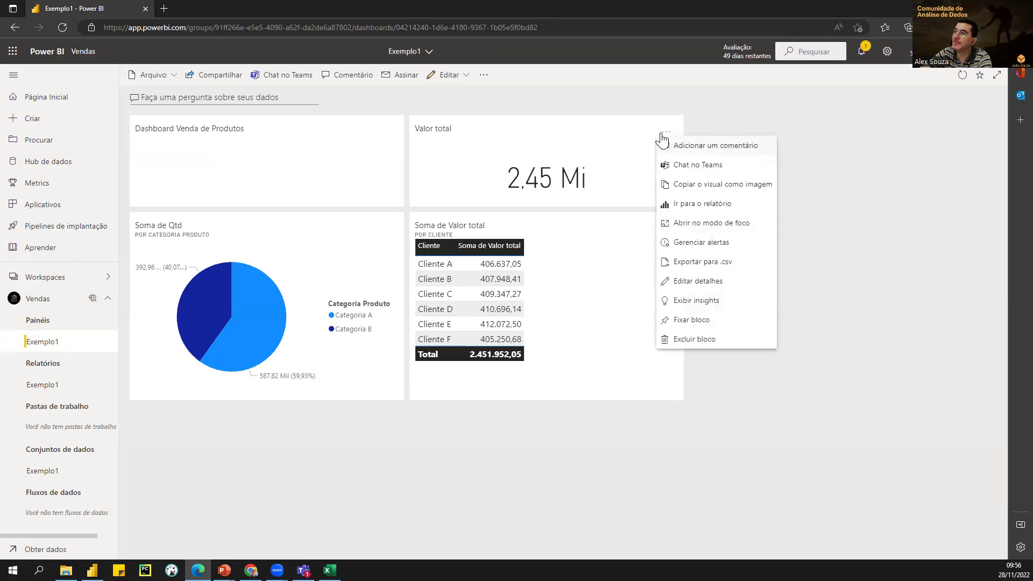
{"action": "left_click", "coordinate": [919, 250]}
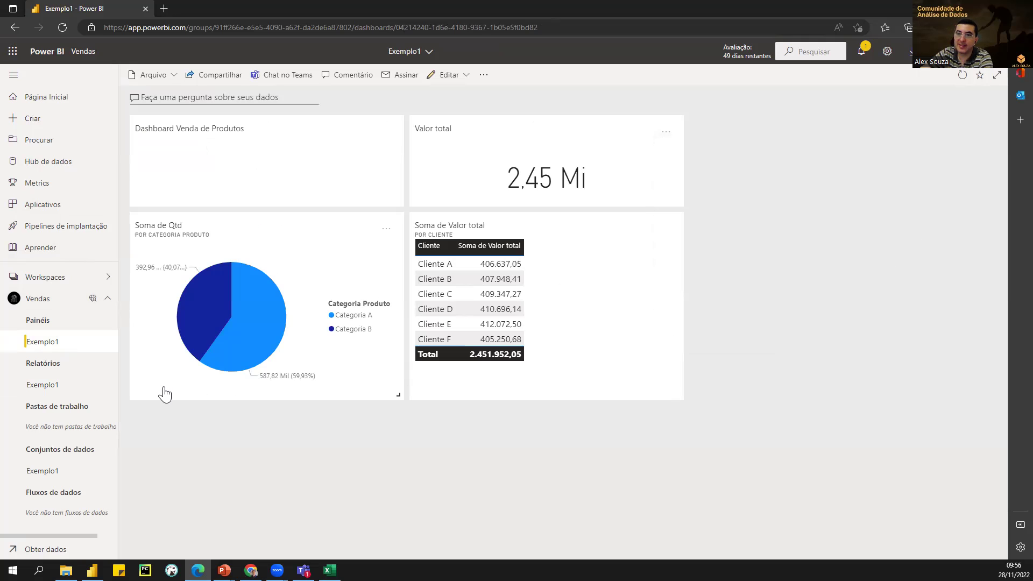
Step: Open the Exemplo1 dataset in the Vendas workspace and start an immediate refresh of it
{"action": "left_click", "coordinate": [59, 475]}
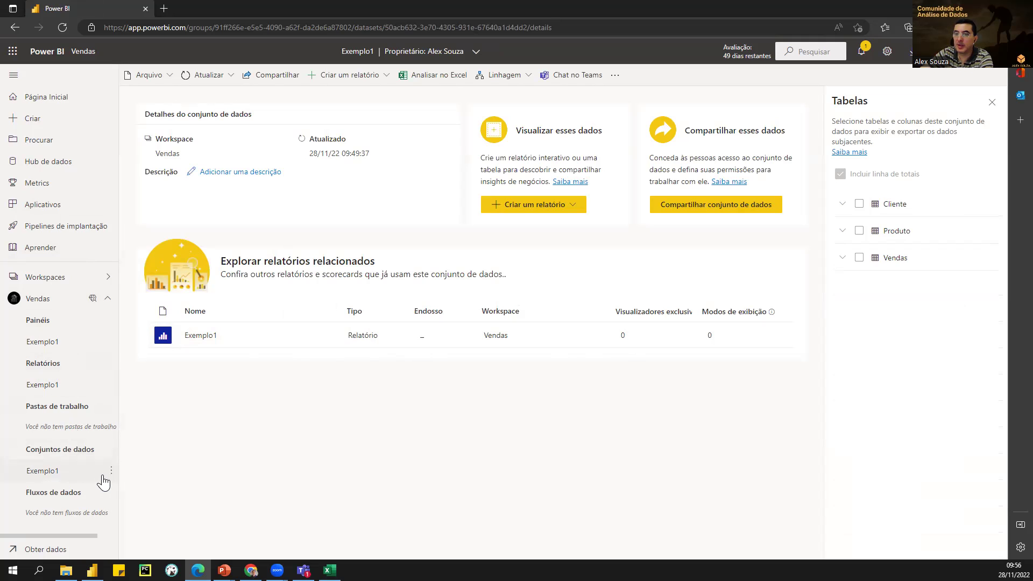
{"action": "left_click", "coordinate": [111, 470]}
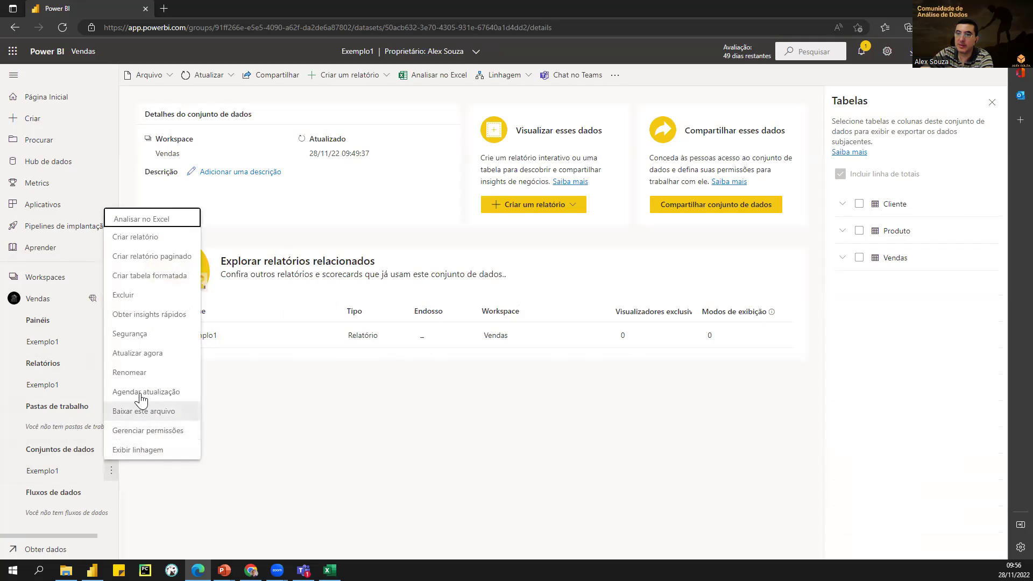
{"action": "left_click", "coordinate": [144, 353]}
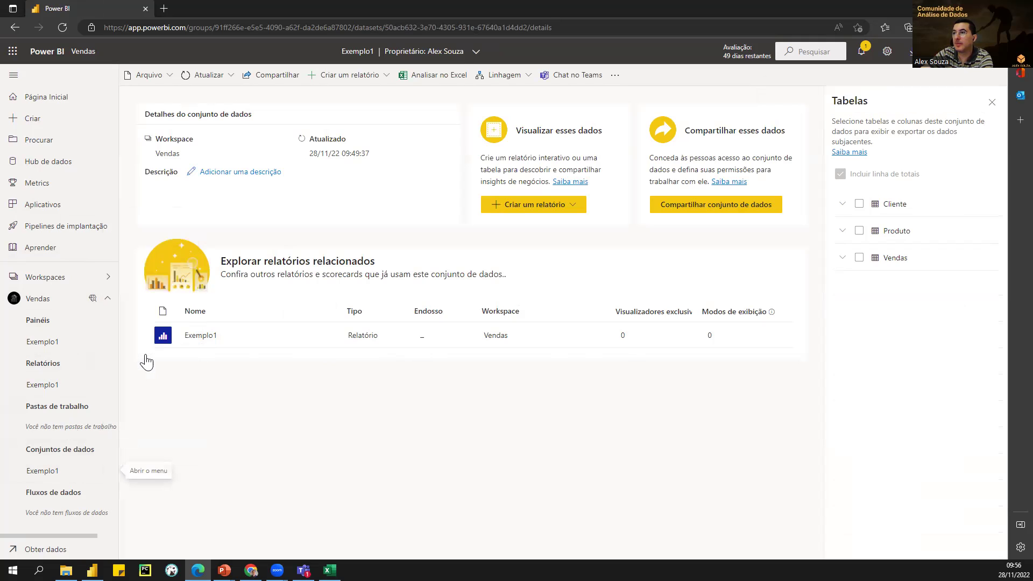
Step: Review the Exemplo1 dashboard's settings, followed by the Exemplo1 dataset's refresh and gateway settings
{"action": "left_click", "coordinate": [35, 348]}
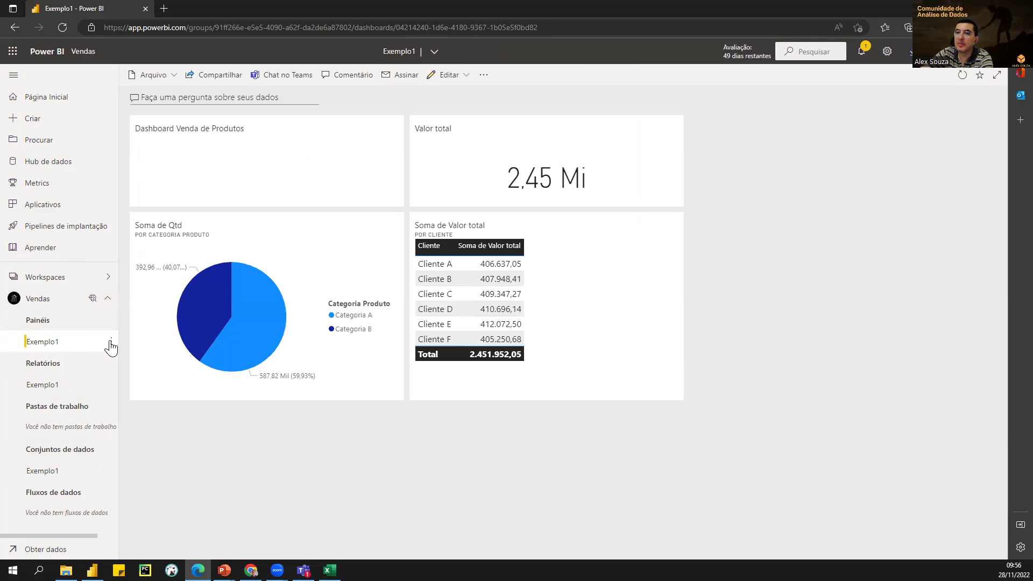
{"action": "left_click", "coordinate": [110, 343]}
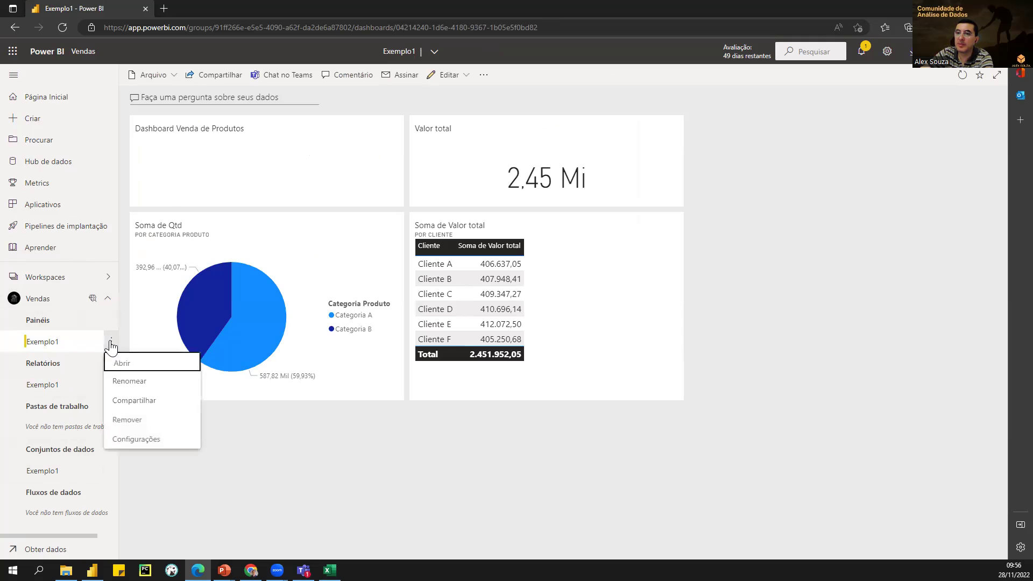
{"action": "left_click", "coordinate": [156, 438]}
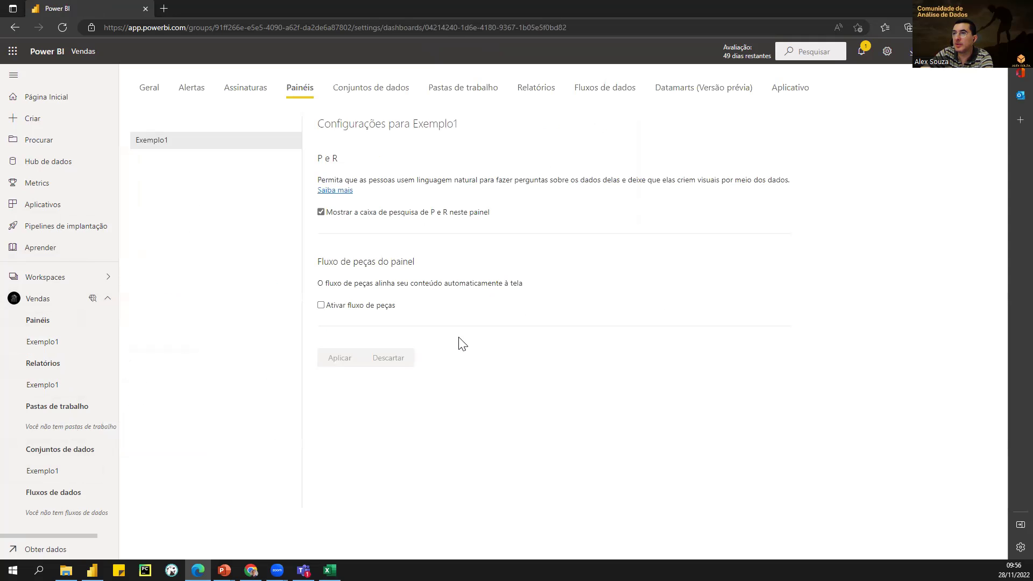
{"action": "left_click", "coordinate": [371, 88]}
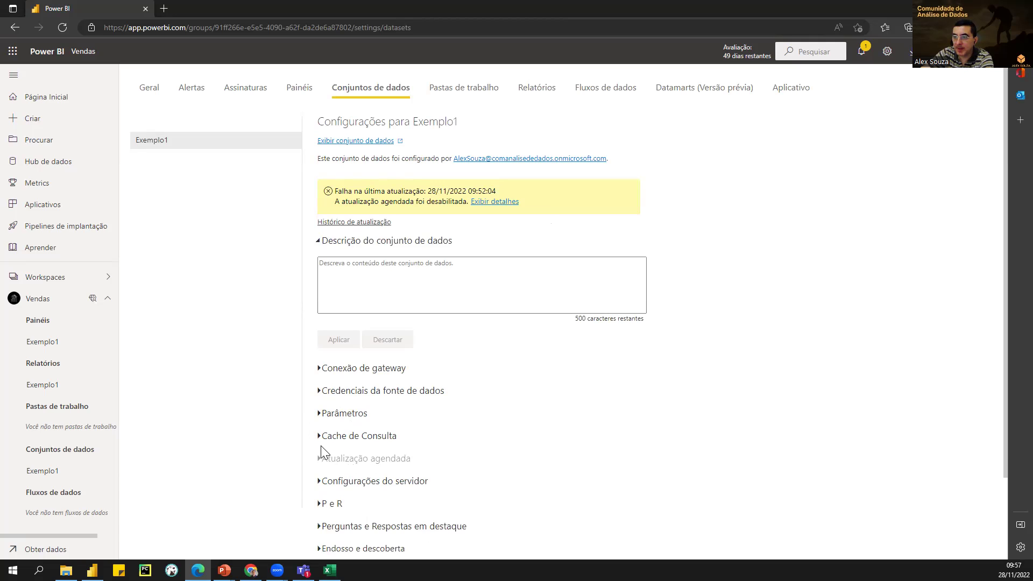
Step: Return to the Exemplo1 dashboard and reload the browser page to update its tiles
{"action": "left_click", "coordinate": [52, 343]}
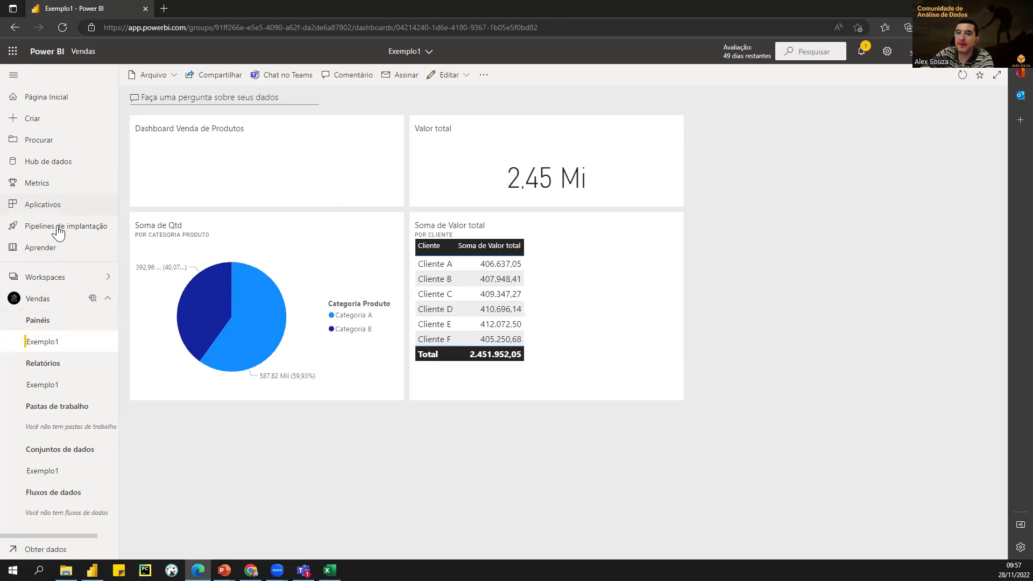
{"action": "left_click", "coordinate": [65, 27]}
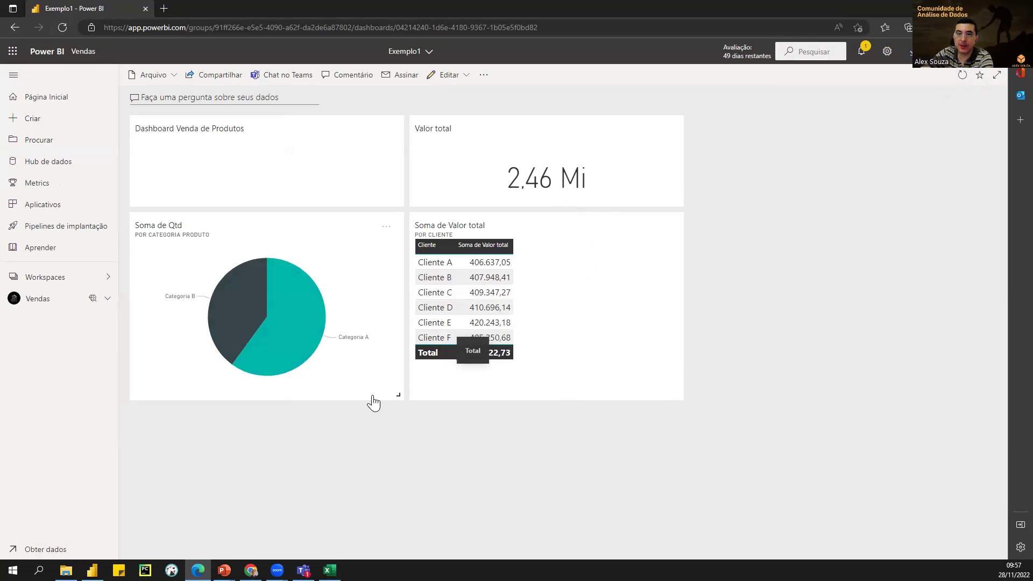
Step: Reopen the Exemplo1 dashboard from the Vendas workspace and follow its Soma de Qtd tile to the Produtos report page
{"action": "left_click", "coordinate": [46, 300]}
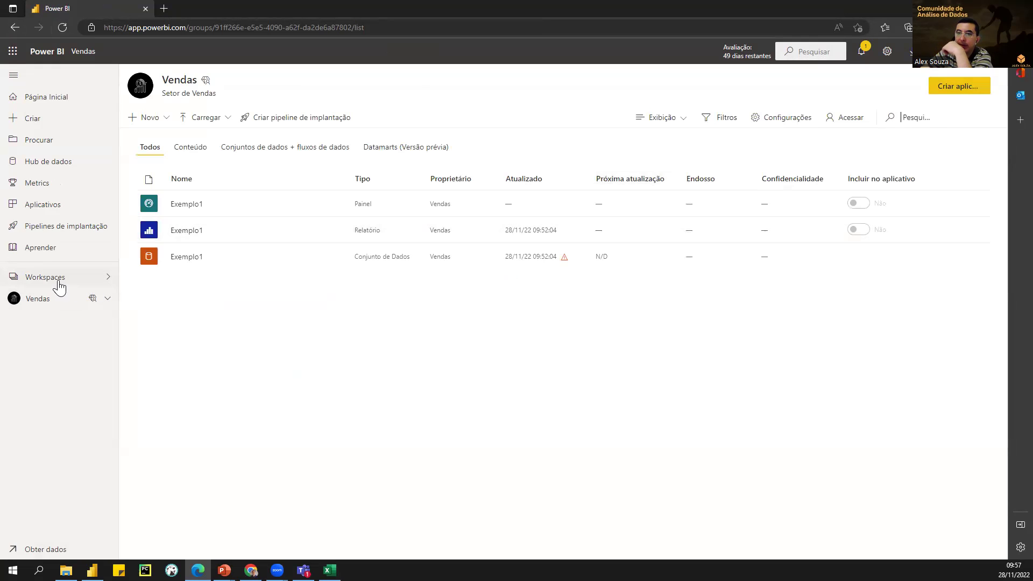
{"action": "left_click", "coordinate": [176, 207]}
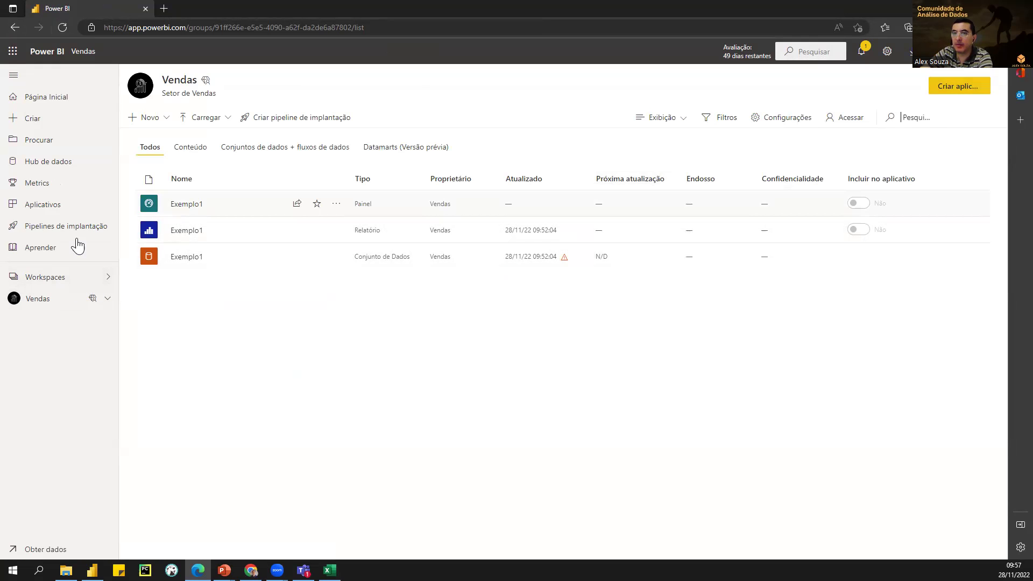
{"action": "left_click", "coordinate": [53, 283]}
{"action": "left_click", "coordinate": [32, 299]}
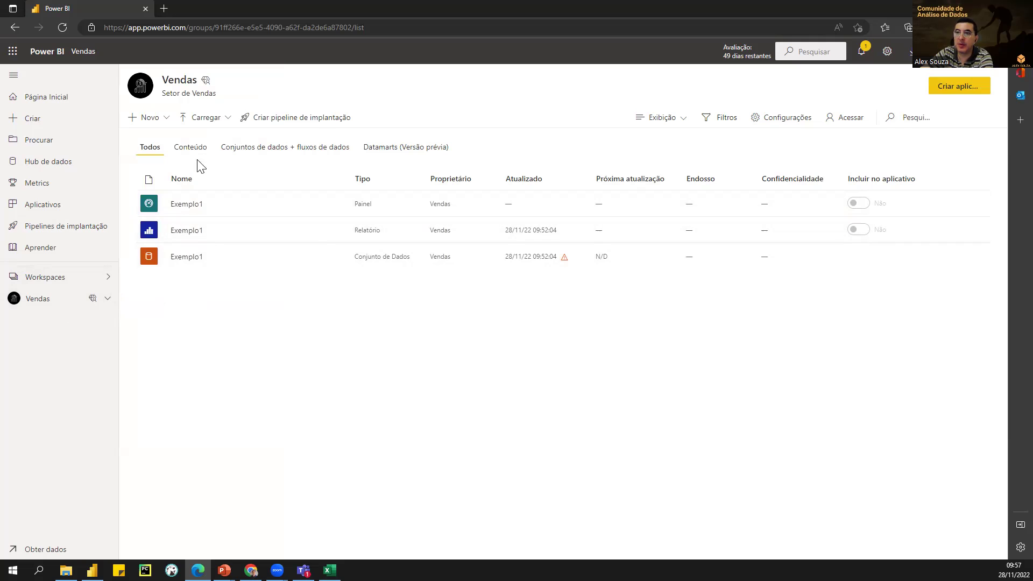
{"action": "left_click", "coordinate": [185, 205]}
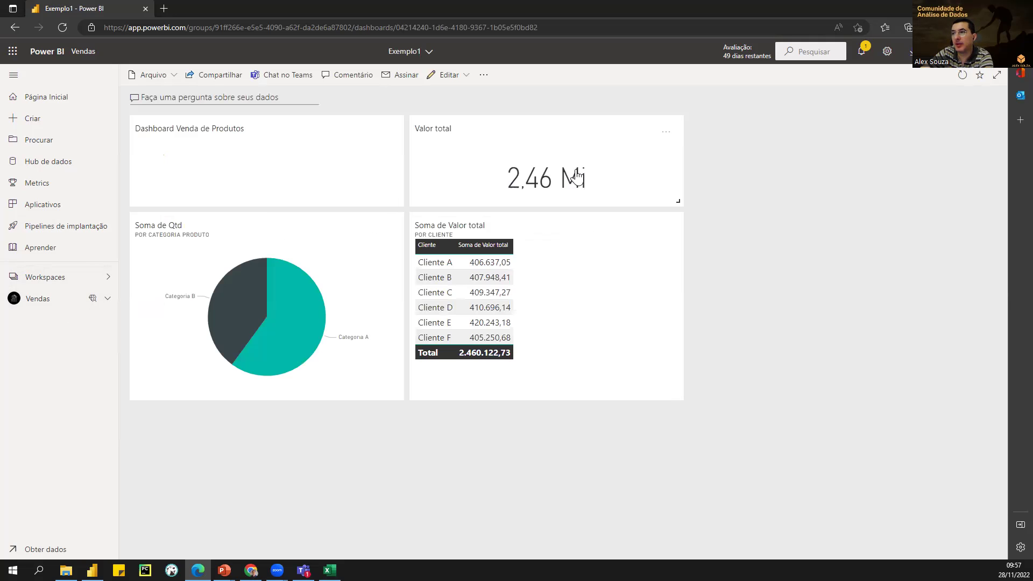
{"action": "left_click", "coordinate": [305, 290]}
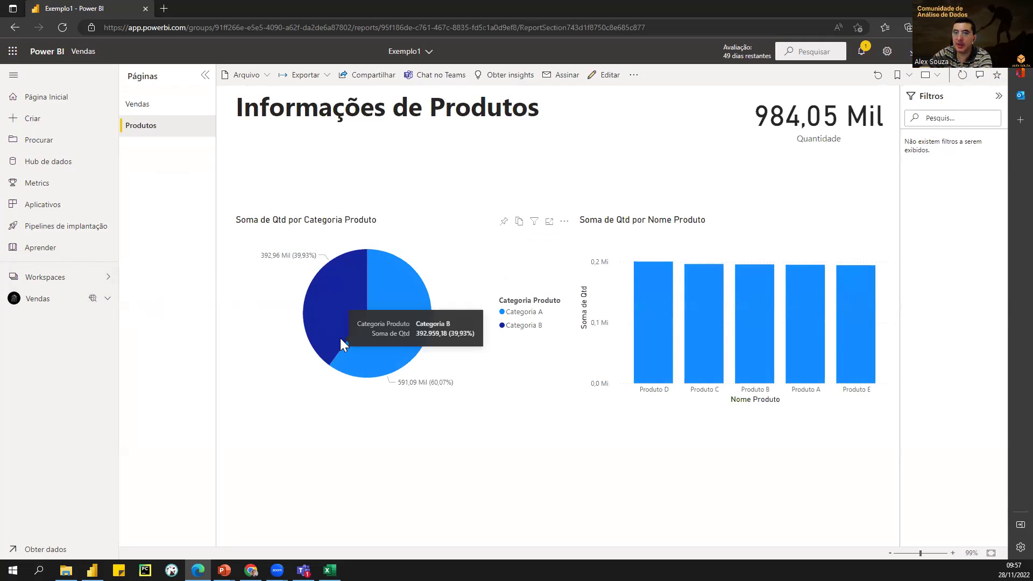
Step: Open the Exemplo1 report from the Vendas workspace's content list and examine its Vendas and Produtos pages
{"action": "left_click", "coordinate": [37, 302]}
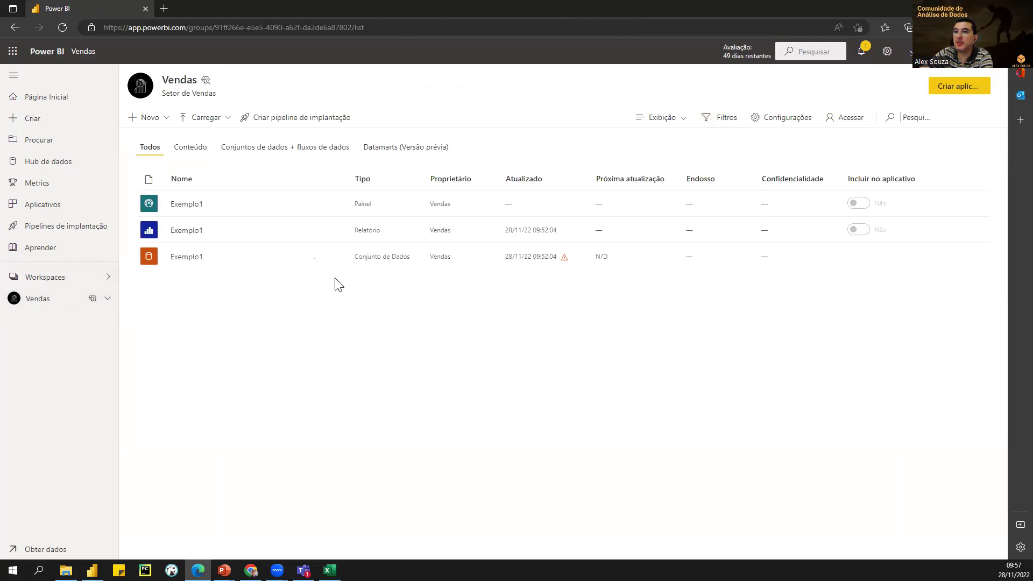
{"action": "left_click", "coordinate": [184, 235]}
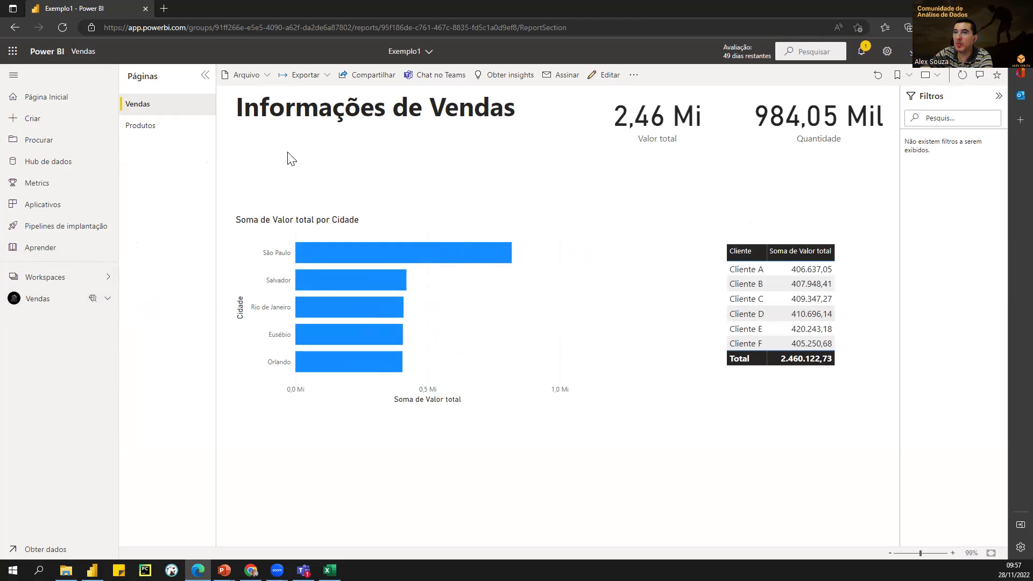
{"action": "left_click", "coordinate": [150, 129]}
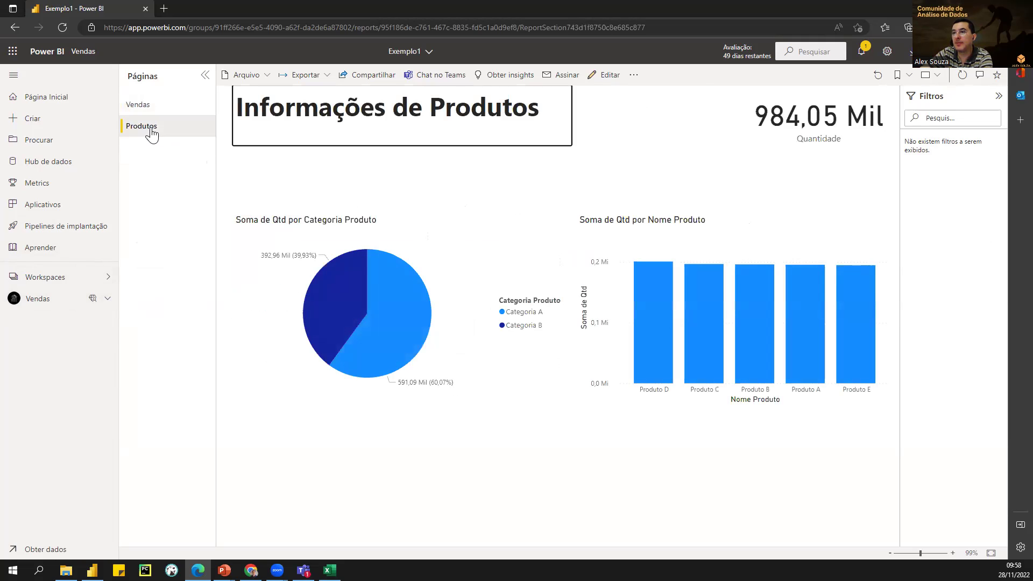
{"action": "left_click", "coordinate": [142, 107]}
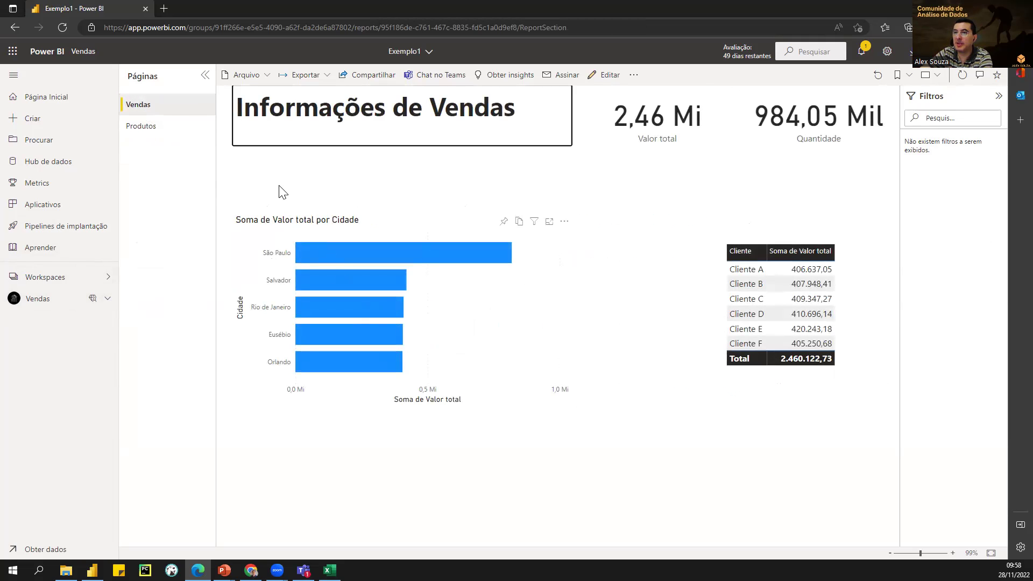
{"action": "left_click", "coordinate": [140, 128]}
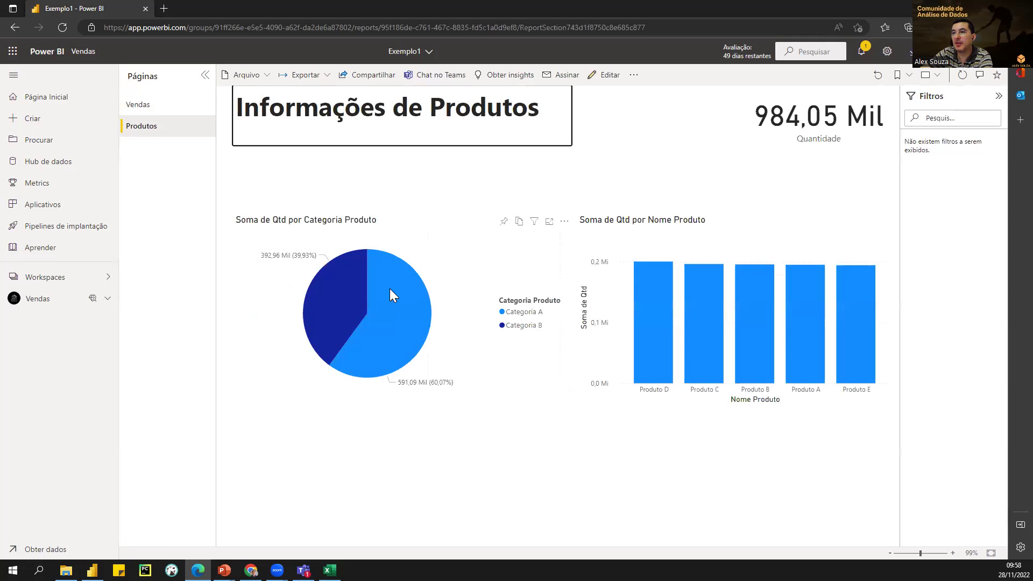
{"action": "left_click", "coordinate": [135, 112]}
{"action": "left_click", "coordinate": [471, 342]}
{"action": "left_click", "coordinate": [609, 332]}
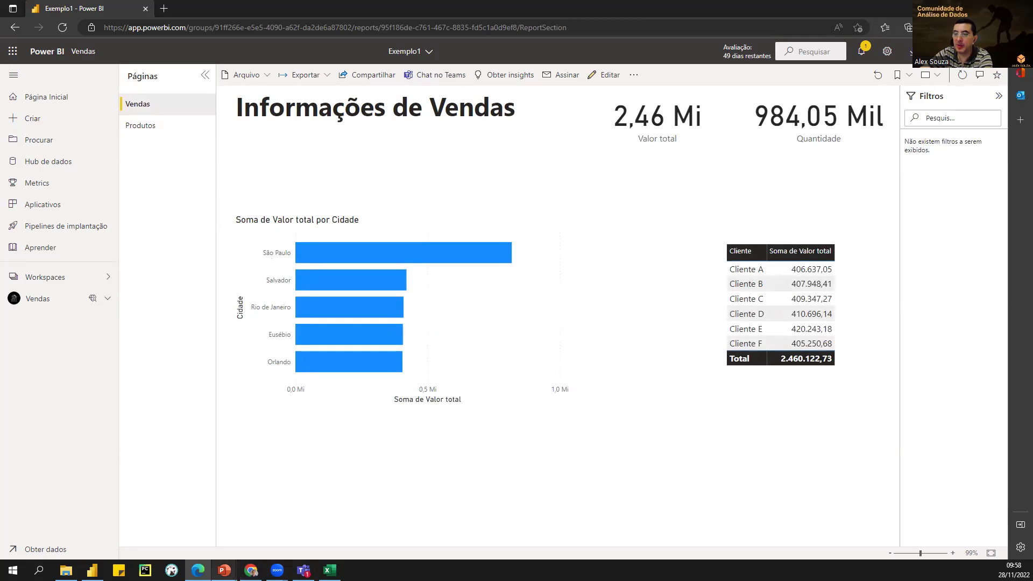
Step: Switch to Power BI Desktop, where the Exemplo1 report is open
{"action": "left_click", "coordinate": [92, 571]}
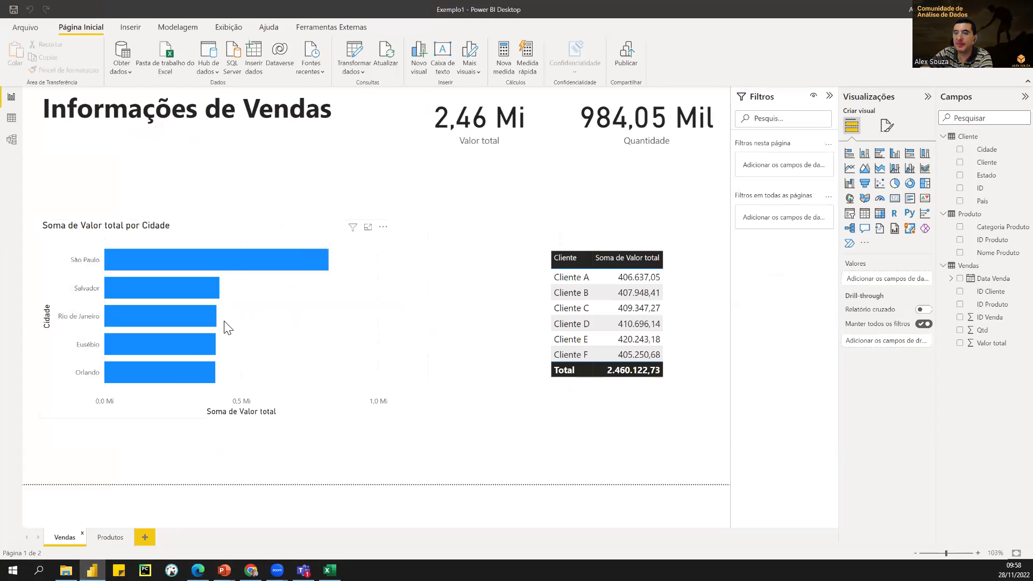